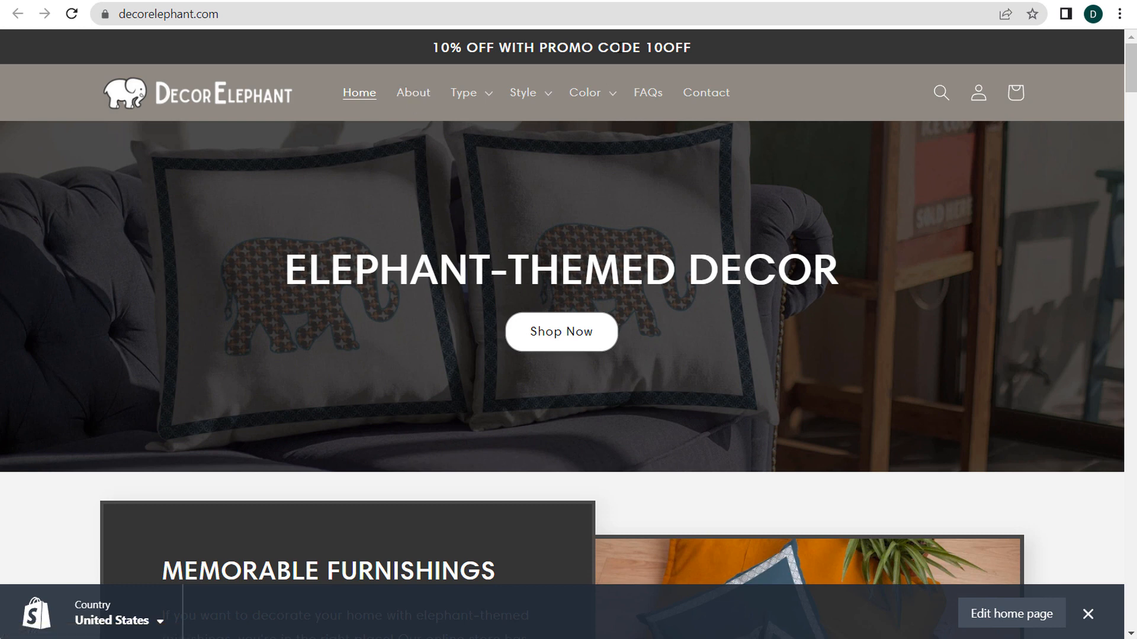
Review the open Decor Elephant accounts in Shopify, Google Analytics, Tag Manager and Google Ads, ending in Tag Manager
{"action": "left_click", "coordinate": [432, 1]}
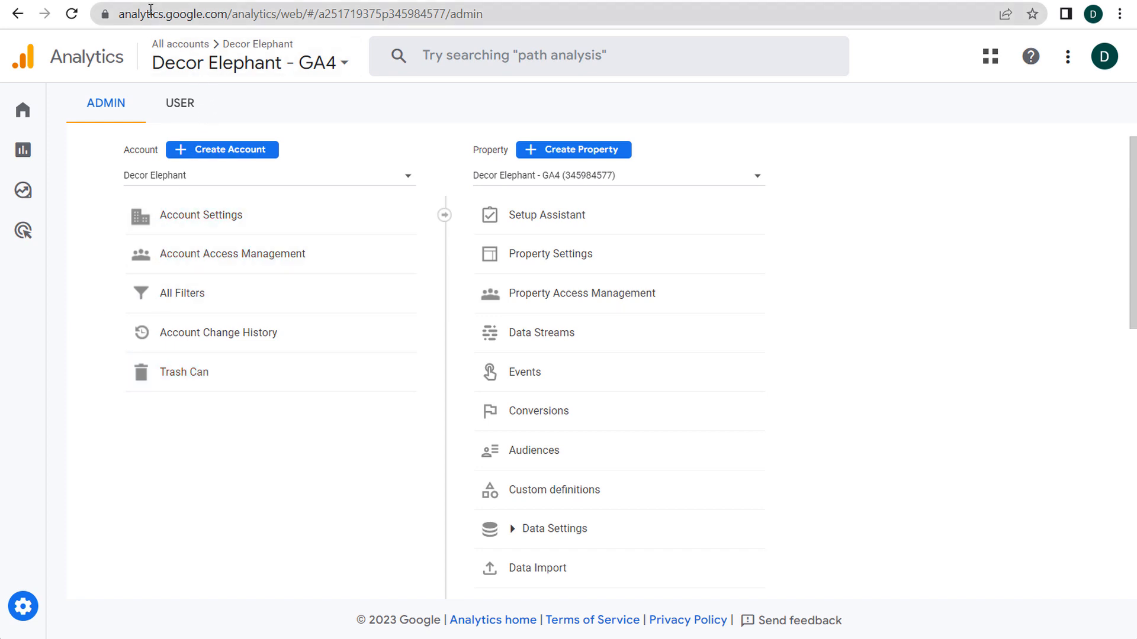
{"action": "left_click", "coordinate": [220, 1]}
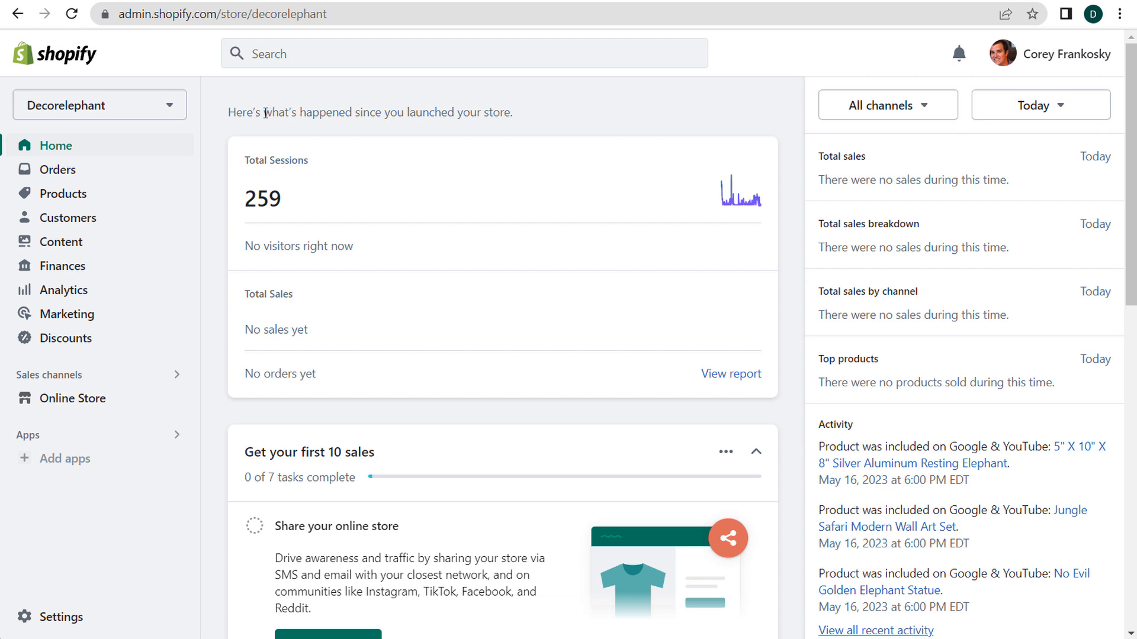
{"action": "left_click", "coordinate": [446, 1]}
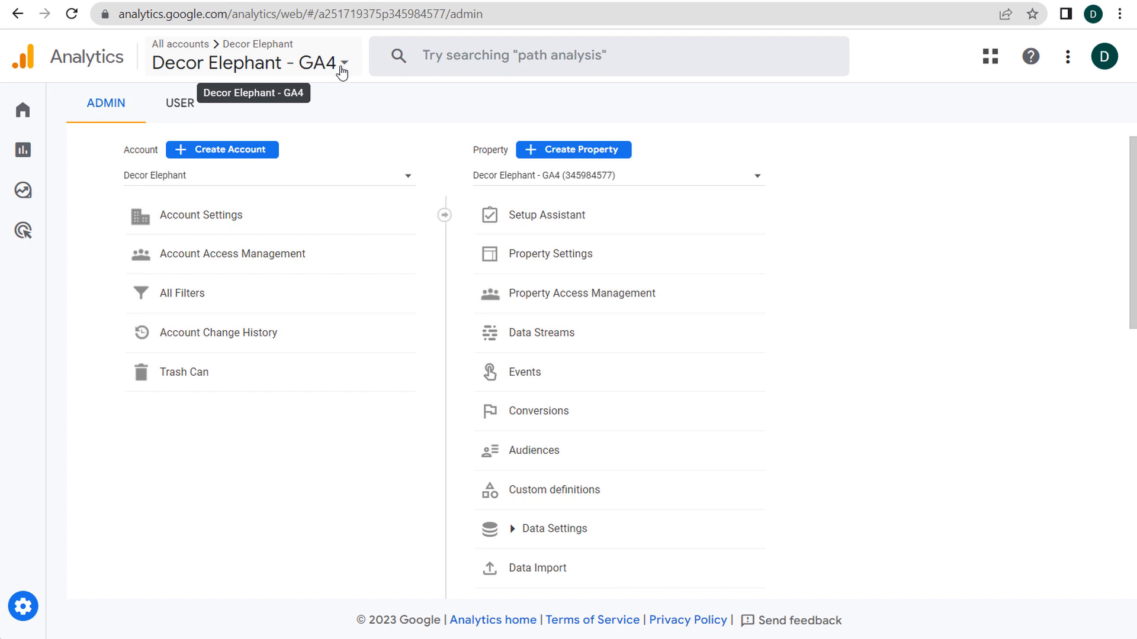
{"action": "left_click", "coordinate": [629, 1]}
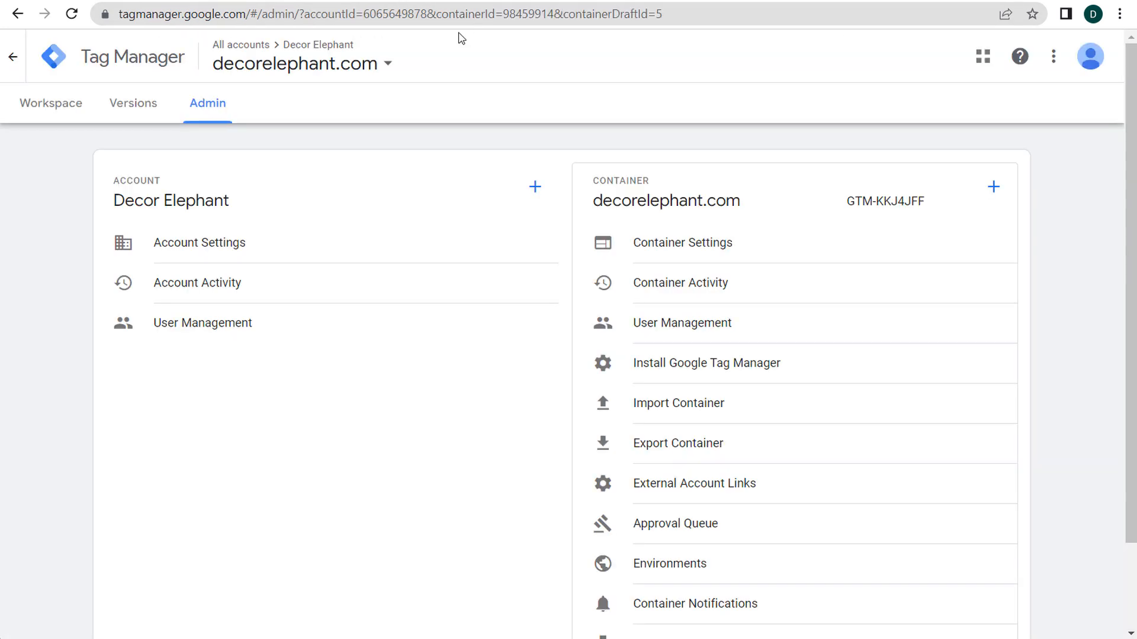
{"action": "left_click", "coordinate": [820, 2]}
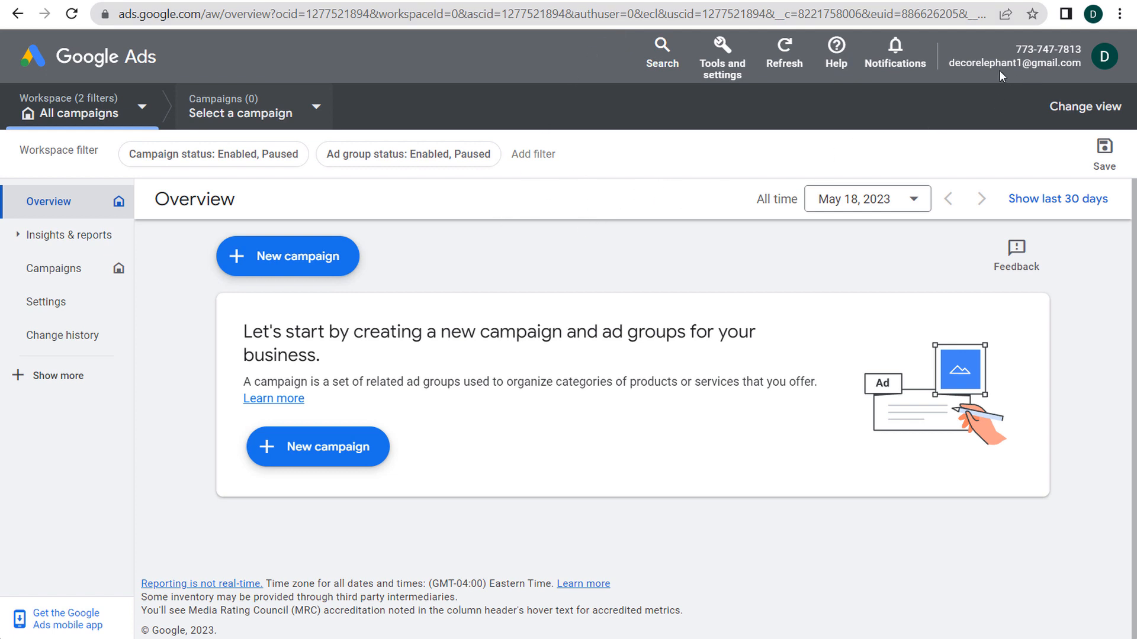
{"action": "left_click", "coordinate": [645, 1]}
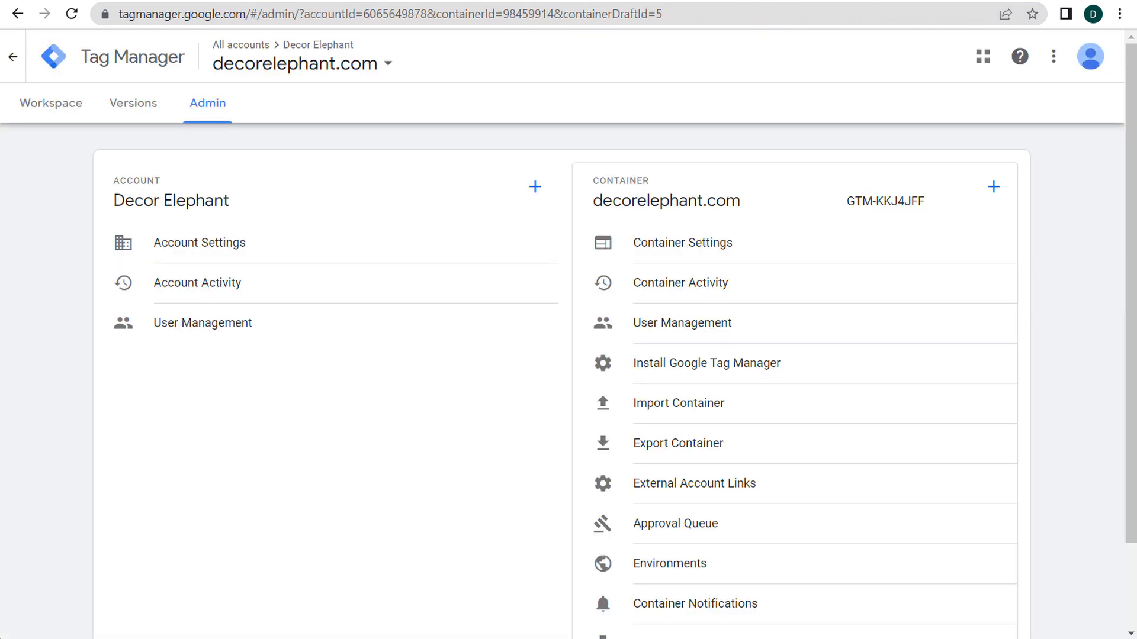
{"action": "key", "text": "ctrl+Tab"}
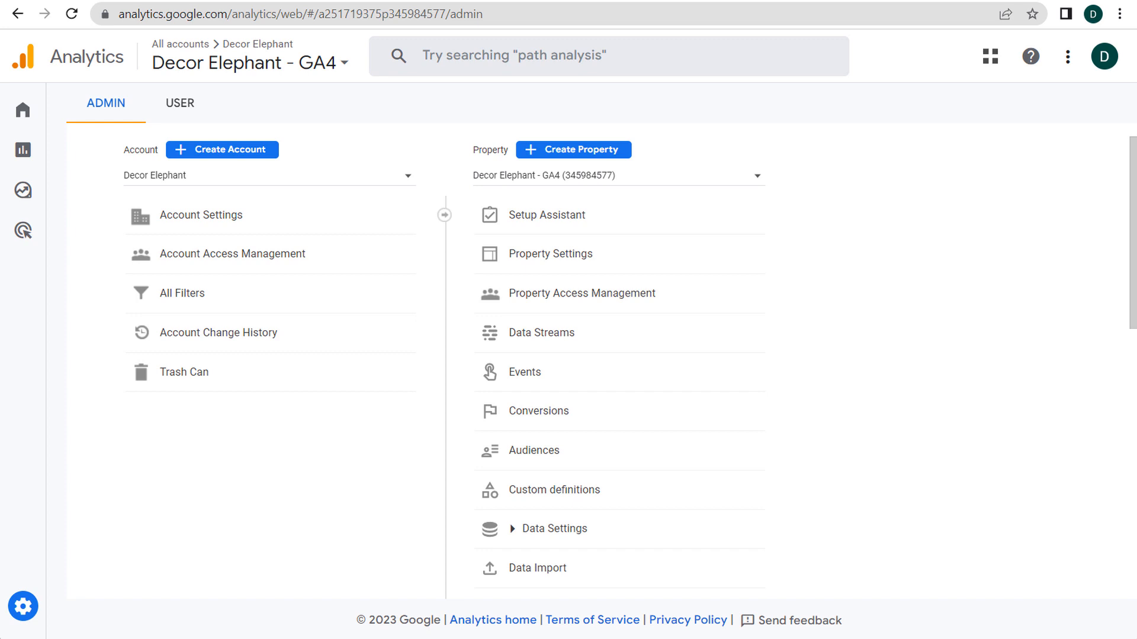
{"action": "key", "text": "ctrl+Tab"}
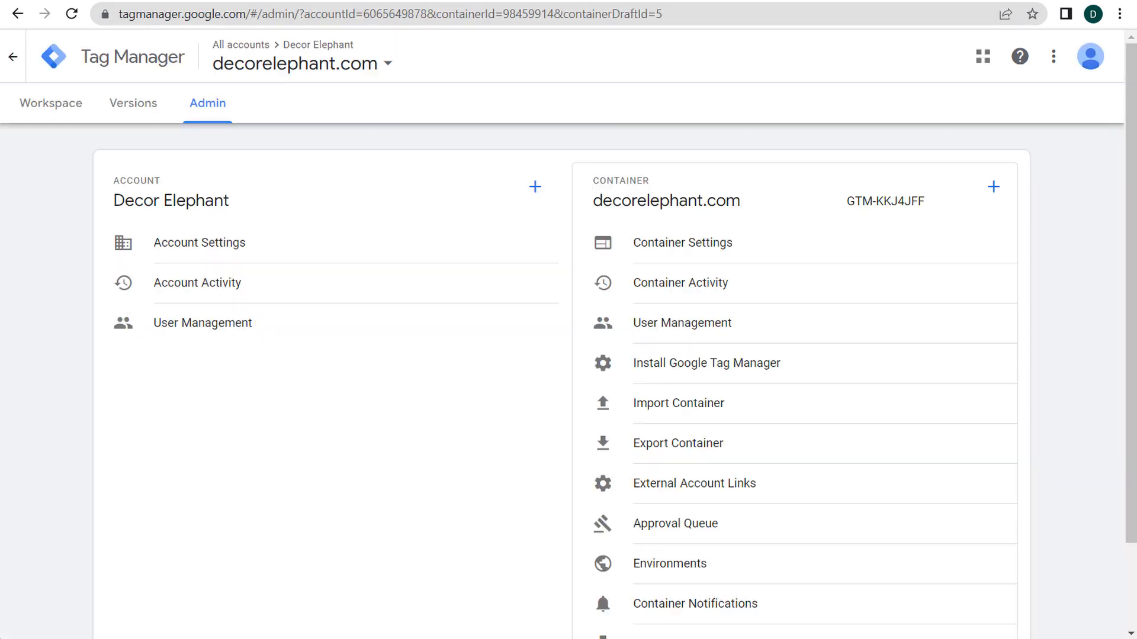
{"action": "key", "text": "ctrl+Tab"}
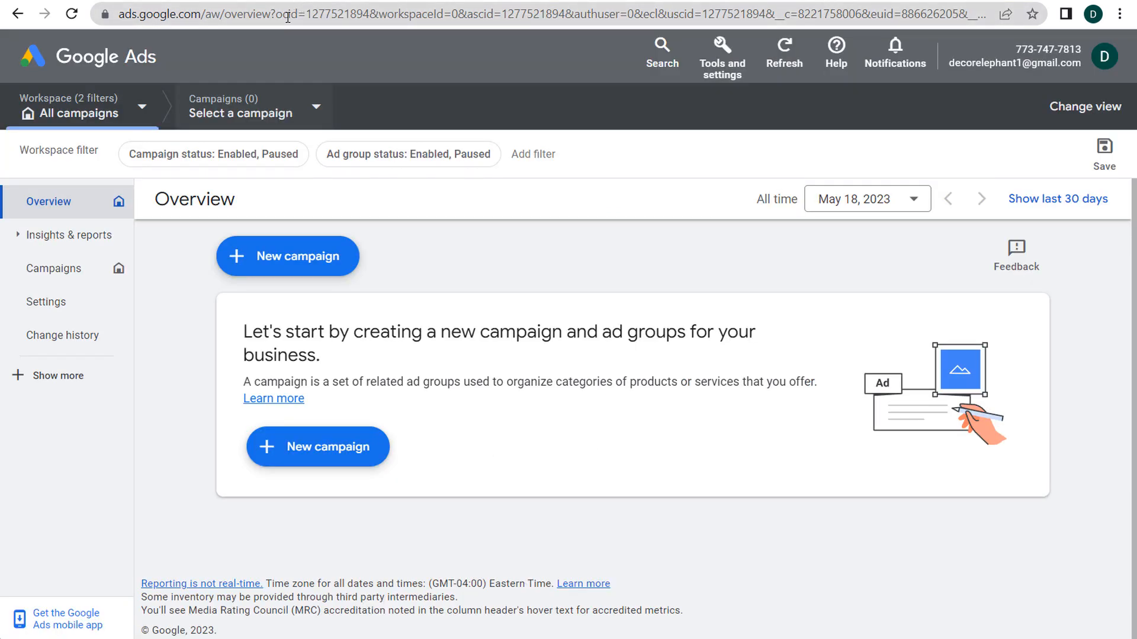
{"action": "key", "text": "ctrl+Tab"}
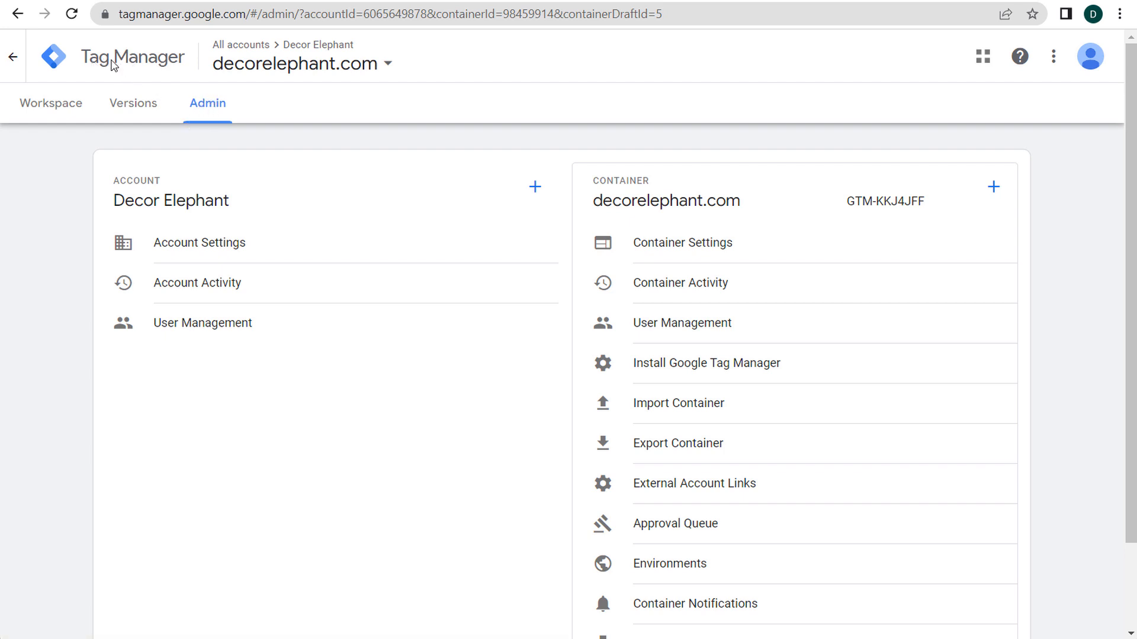
Open the Google Tag Manager installation instructions for the decorelephant.com container and copy the <head> code snippet
{"action": "left_click", "coordinate": [734, 371]}
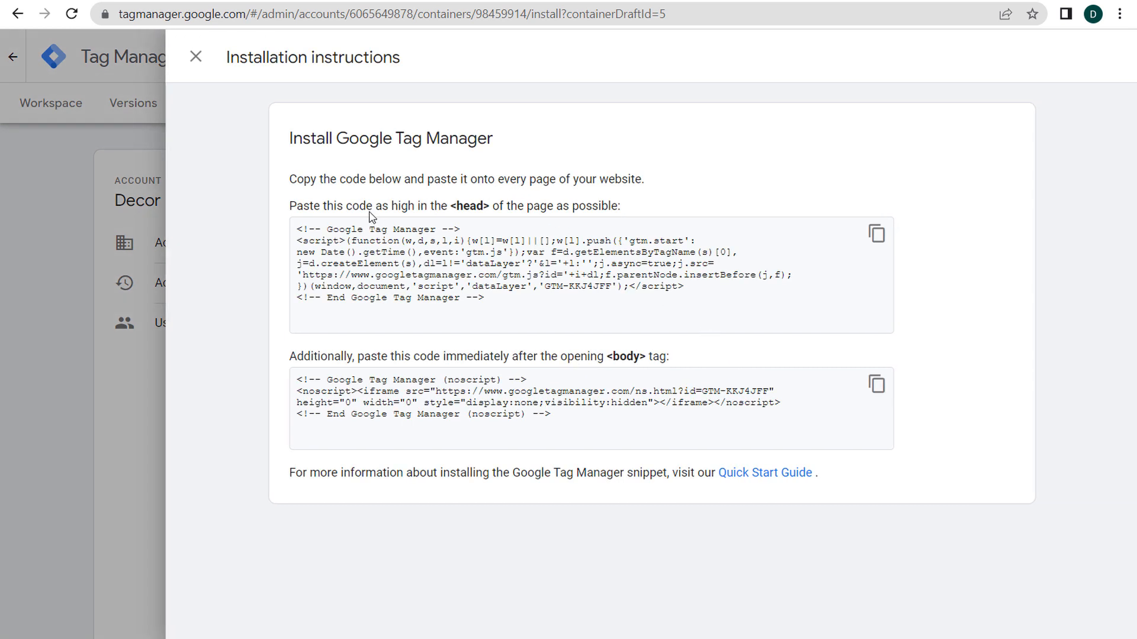
{"action": "left_click_drag", "start_coordinate": [303, 204], "coordinate": [460, 210]}
{"action": "left_click", "coordinate": [471, 211]}
{"action": "left_click_drag", "start_coordinate": [353, 357], "coordinate": [637, 359]}
{"action": "left_click", "coordinate": [642, 359]}
{"action": "left_click", "coordinate": [875, 234]}
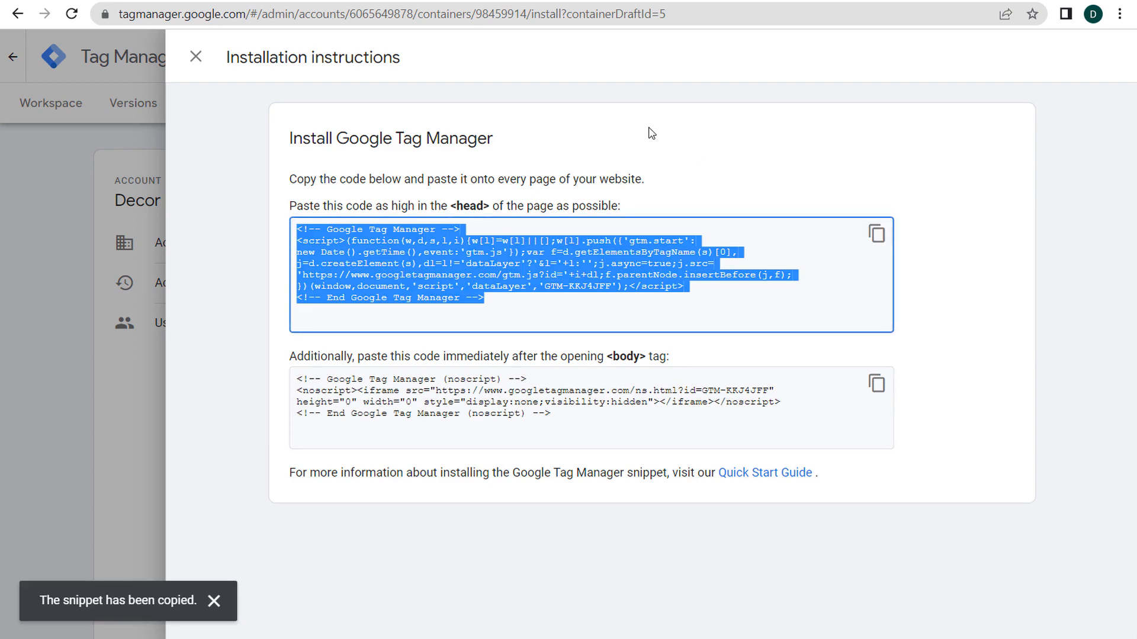
Switch to the Shopify admin and open the code editor for the online store's current theme, Sense-theme-bp-nov-15-2022
{"action": "left_click", "coordinate": [349, 2]}
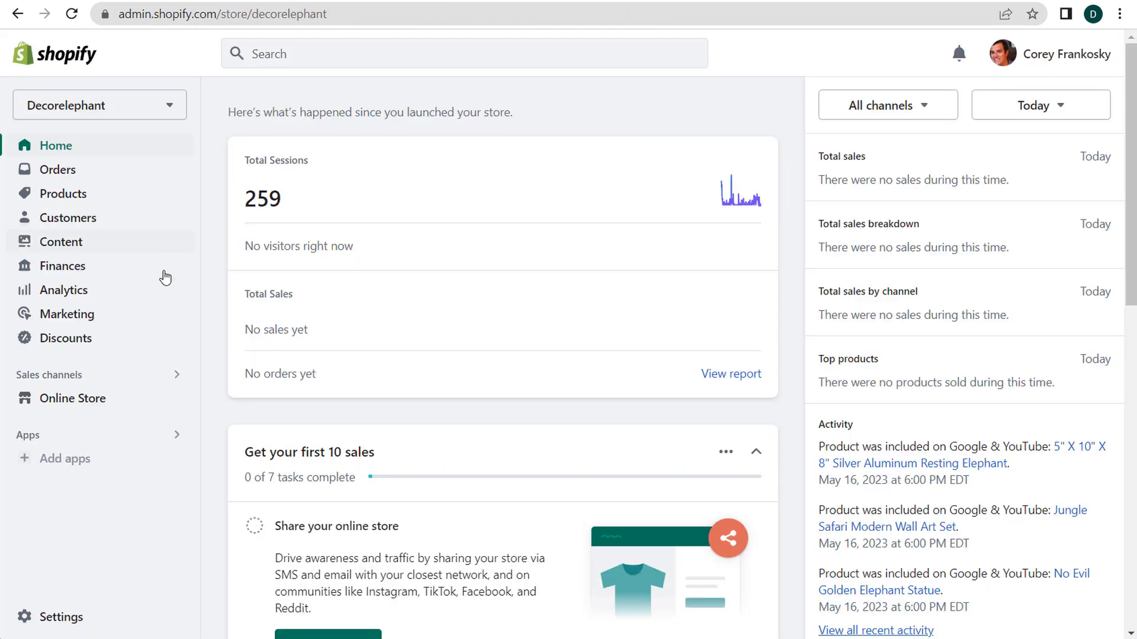
{"action": "left_click", "coordinate": [97, 405]}
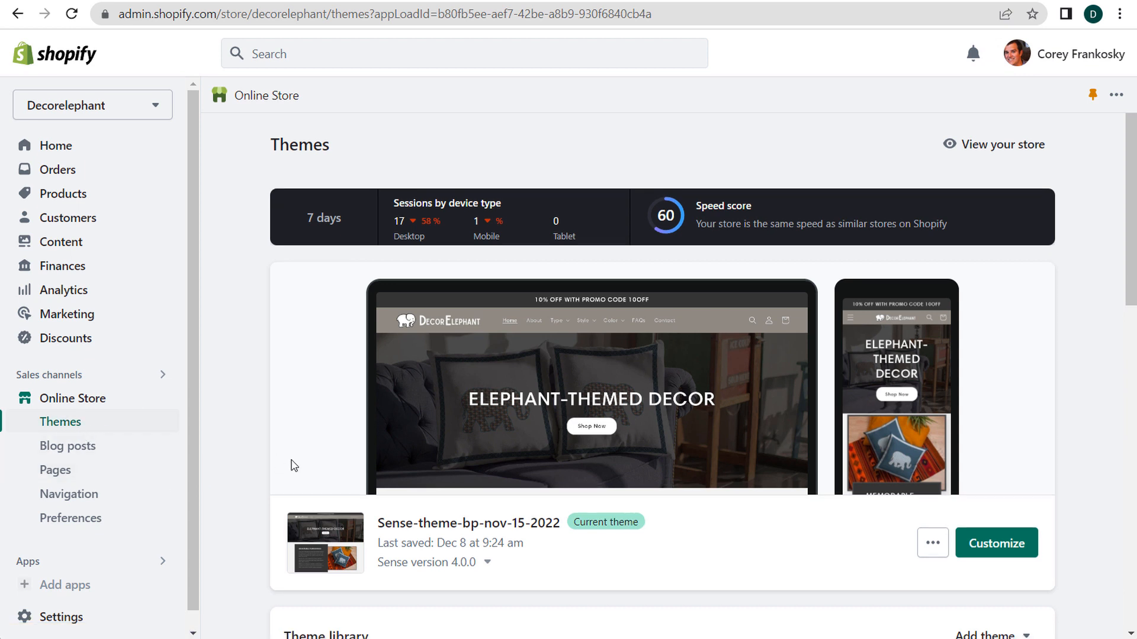
{"action": "scroll", "coordinate": [311, 465], "scroll_direction": "down", "scroll_amount": 2}
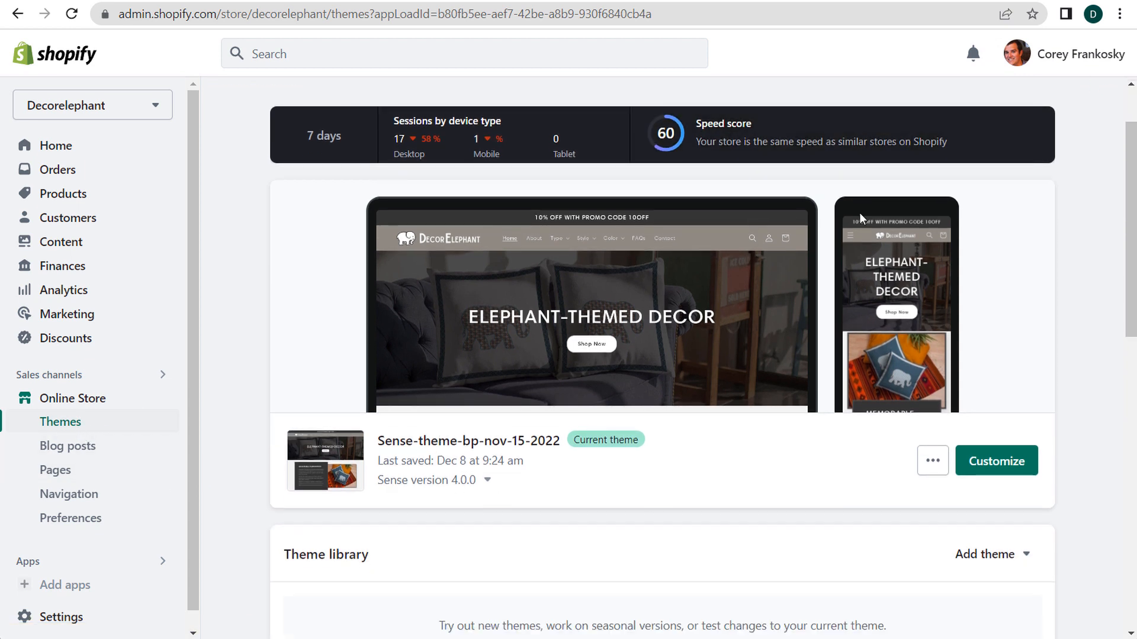
{"action": "left_click", "coordinate": [933, 468]}
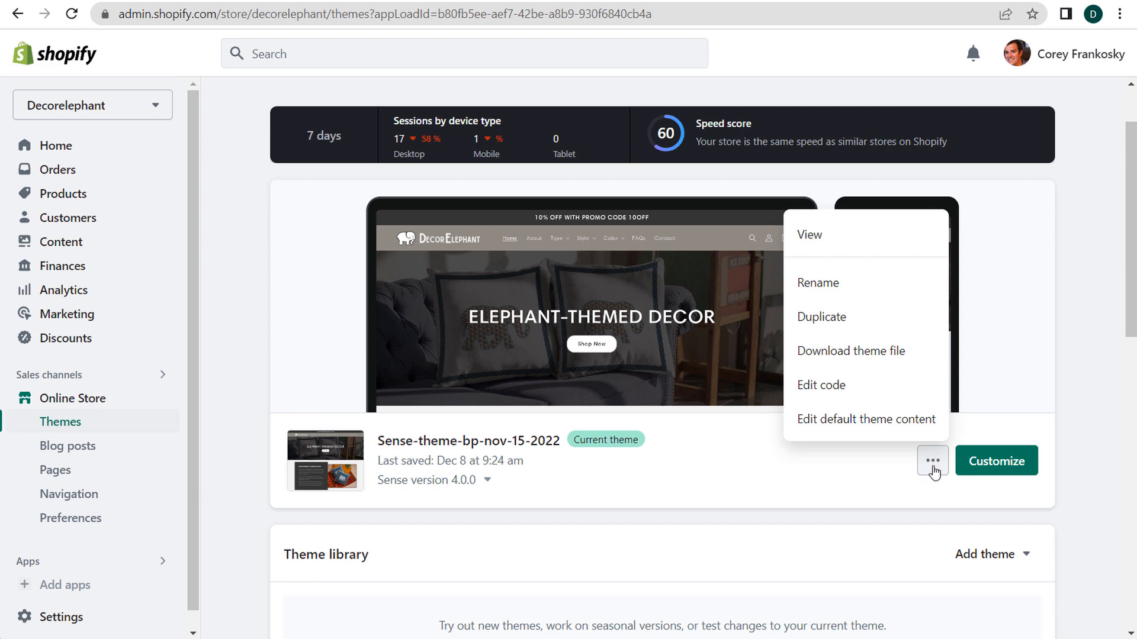
{"action": "left_click", "coordinate": [865, 392]}
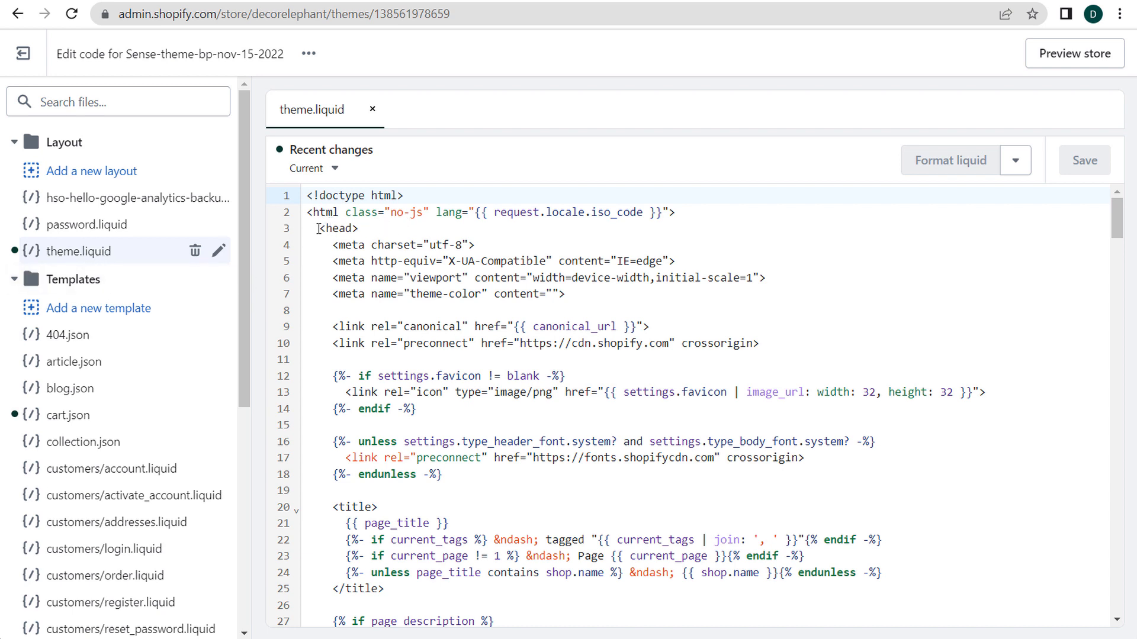
Paste the Tag Manager head snippet into theme.liquid below the theme-color meta tag, separated by a blank line
{"action": "left_click", "coordinate": [591, 298]}
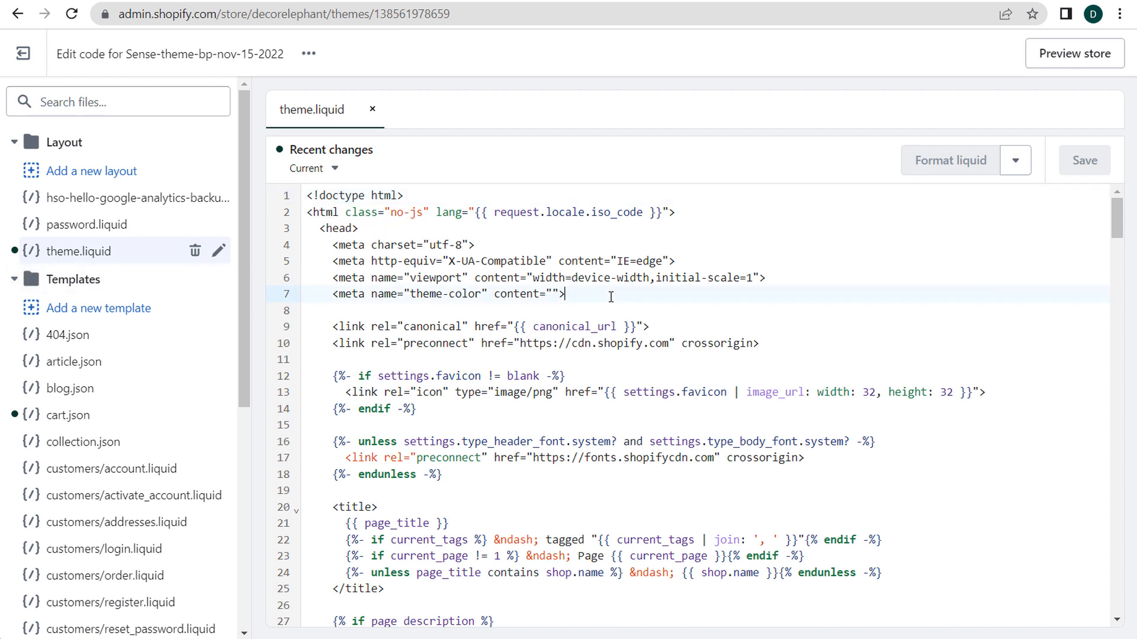
{"action": "key", "text": "Return"}
{"action": "key", "text": "Return"}
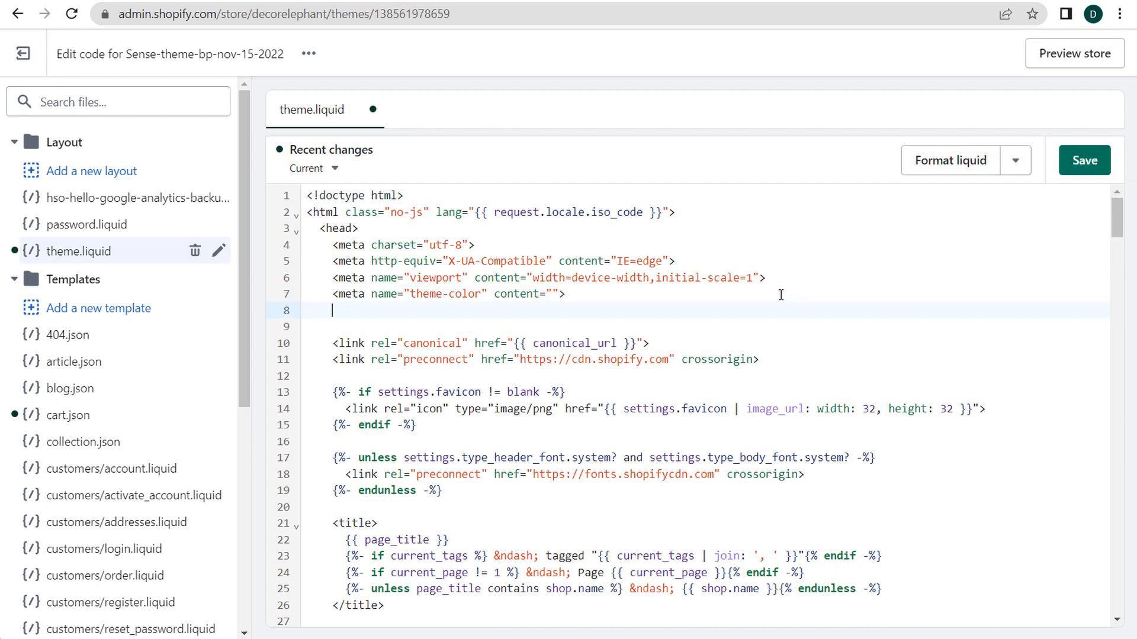
{"action": "key", "text": "ctrl+v"}
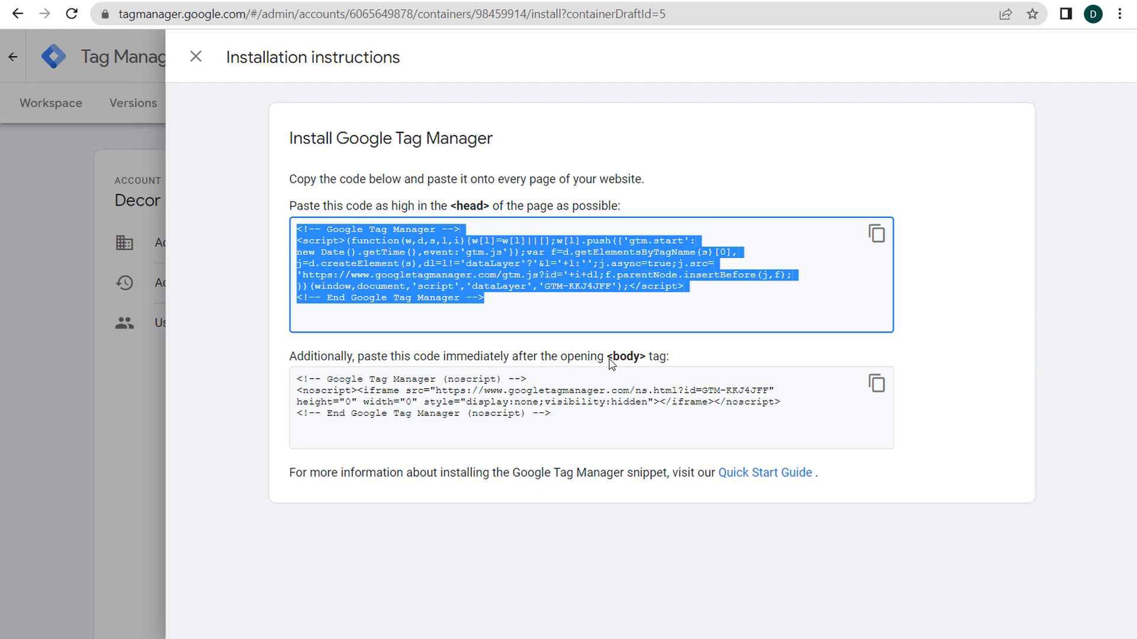
Copy the <body> noscript snippet from Tag Manager and find "<body" in Shopify's theme.liquid
{"action": "left_click", "coordinate": [875, 384]}
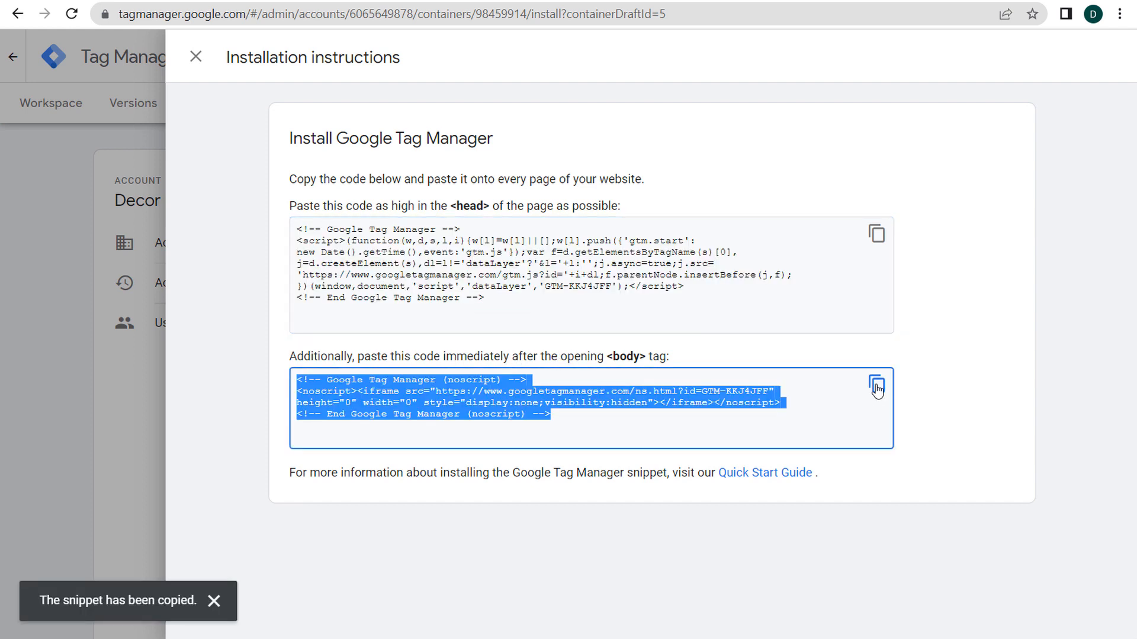
{"action": "left_click", "coordinate": [261, 2]}
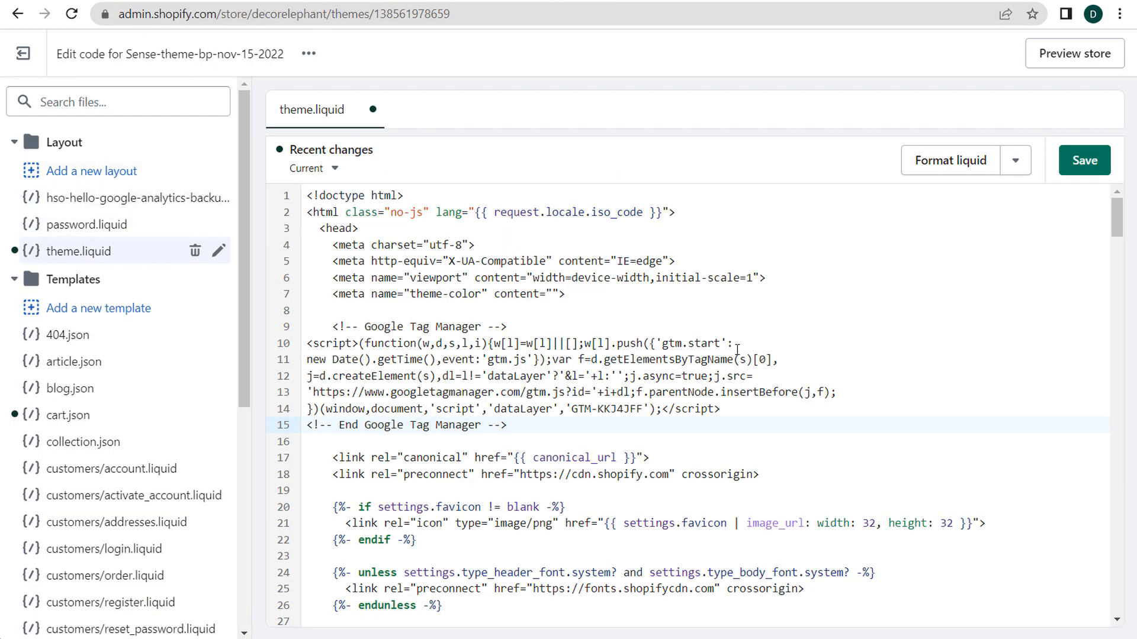
{"action": "scroll", "coordinate": [737, 346], "scroll_direction": "down", "scroll_amount": 3}
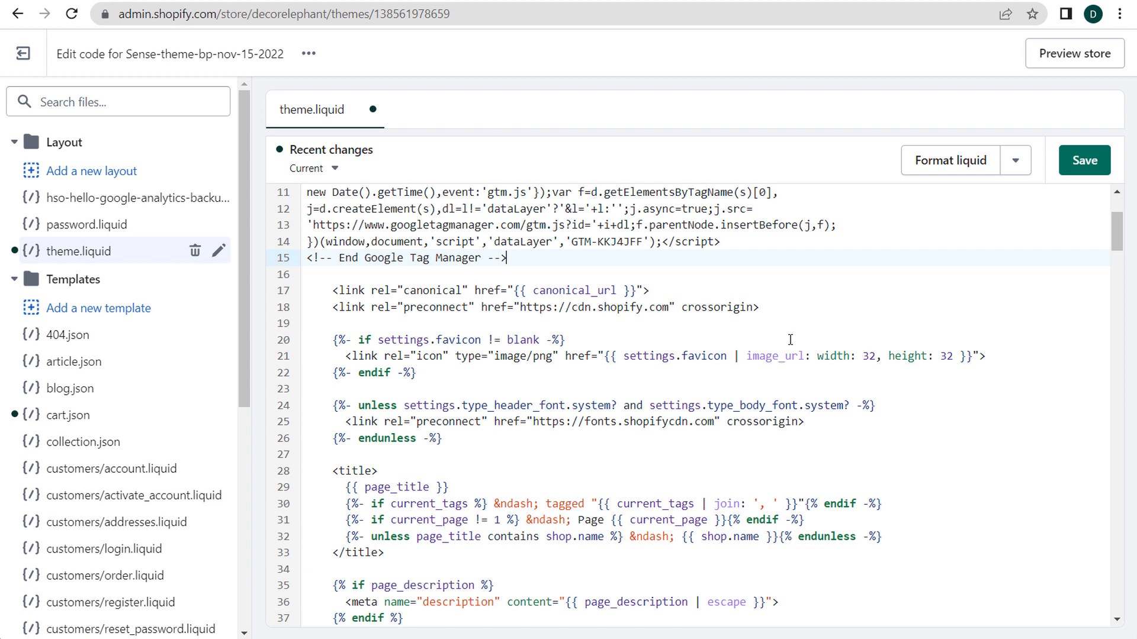
{"action": "key", "text": "ctrl+f"}
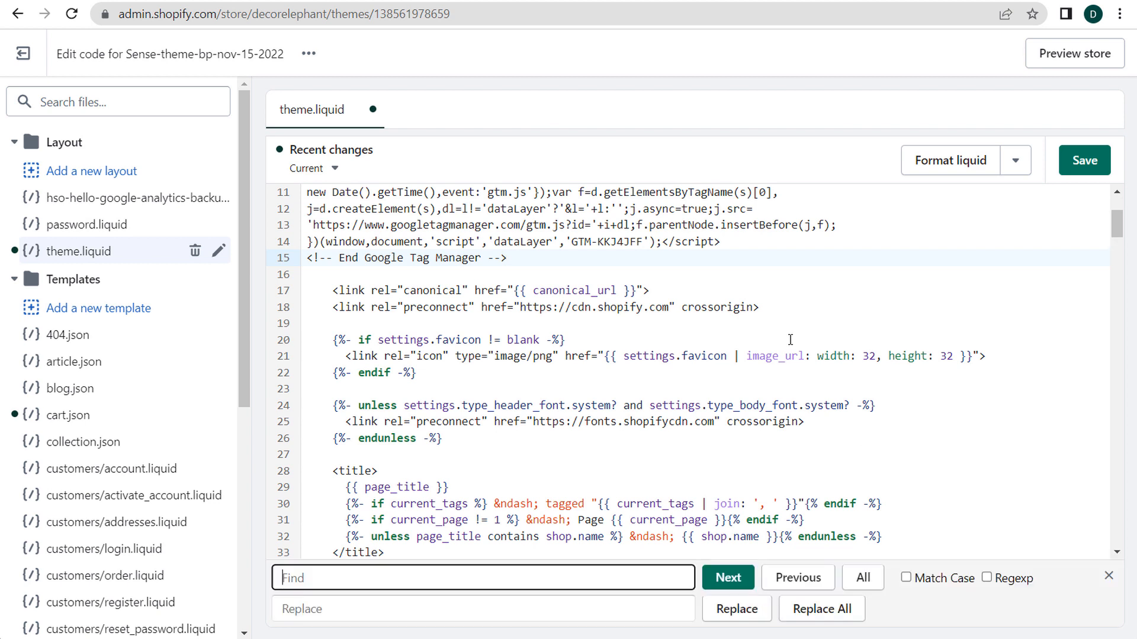
{"action": "type", "text": "<body"}
{"action": "left_click", "coordinate": [727, 578]}
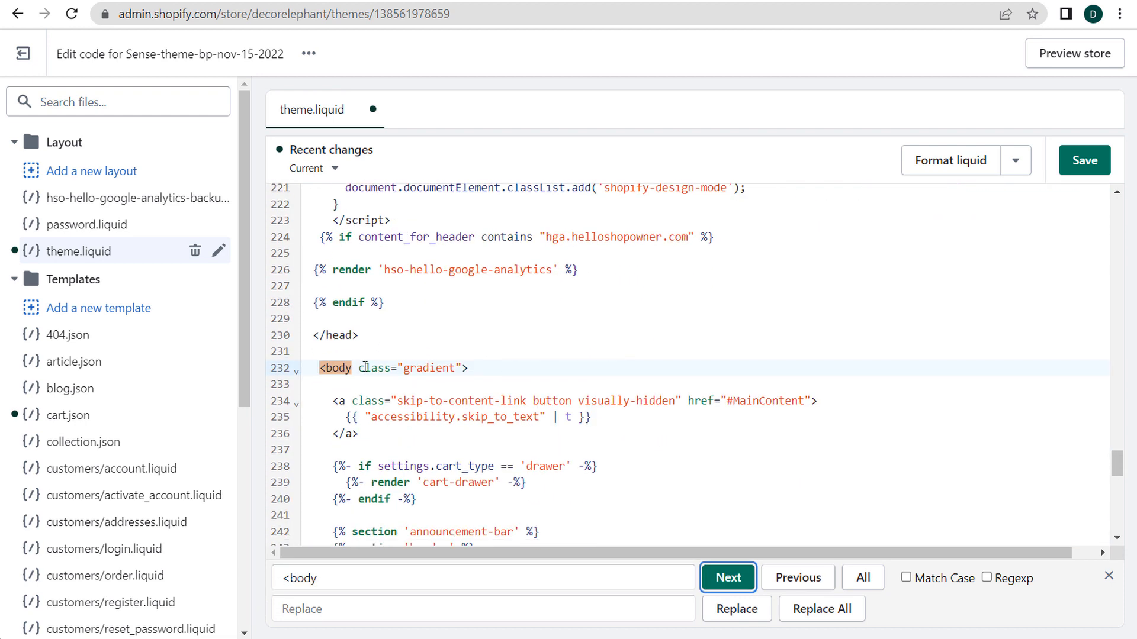
Paste the Tag Manager noscript snippet below the opening <body class="gradient"> tag and save theme.liquid
{"action": "left_click", "coordinate": [486, 367]}
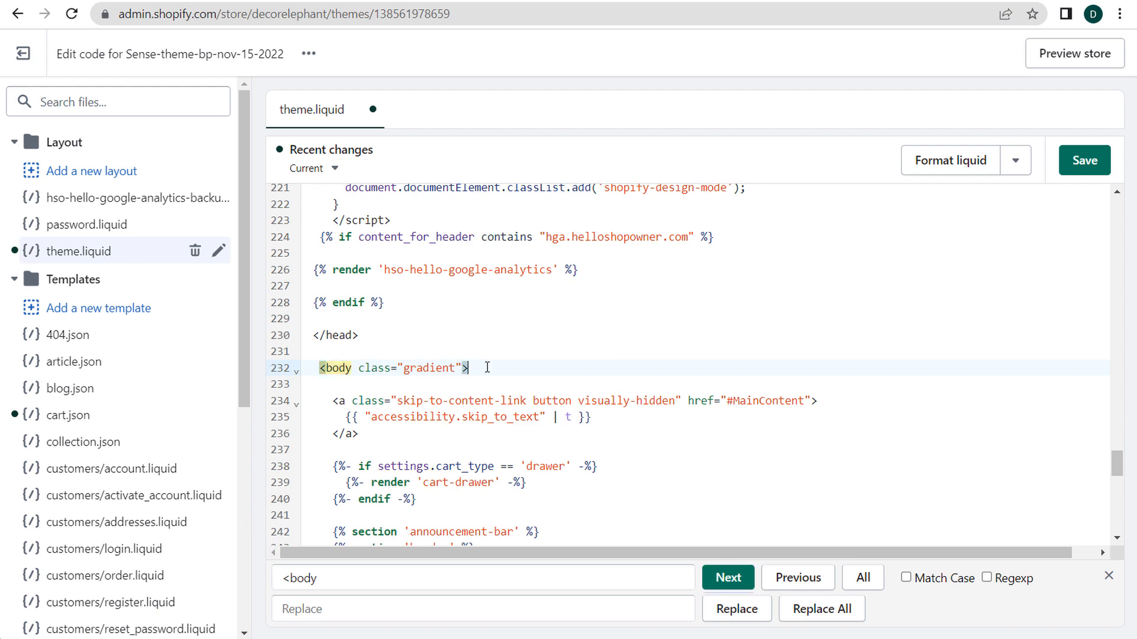
{"action": "key", "text": "Escape"}
{"action": "key", "text": "Return"}
{"action": "key", "text": "Return"}
{"action": "key", "text": "ctrl+v"}
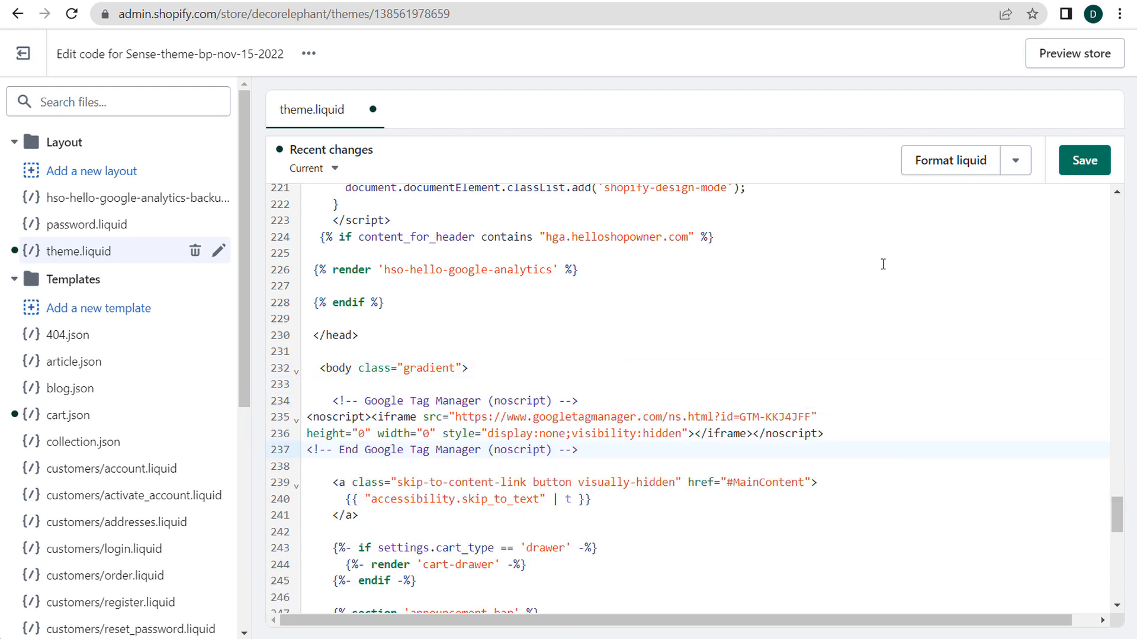
{"action": "left_click", "coordinate": [1077, 160]}
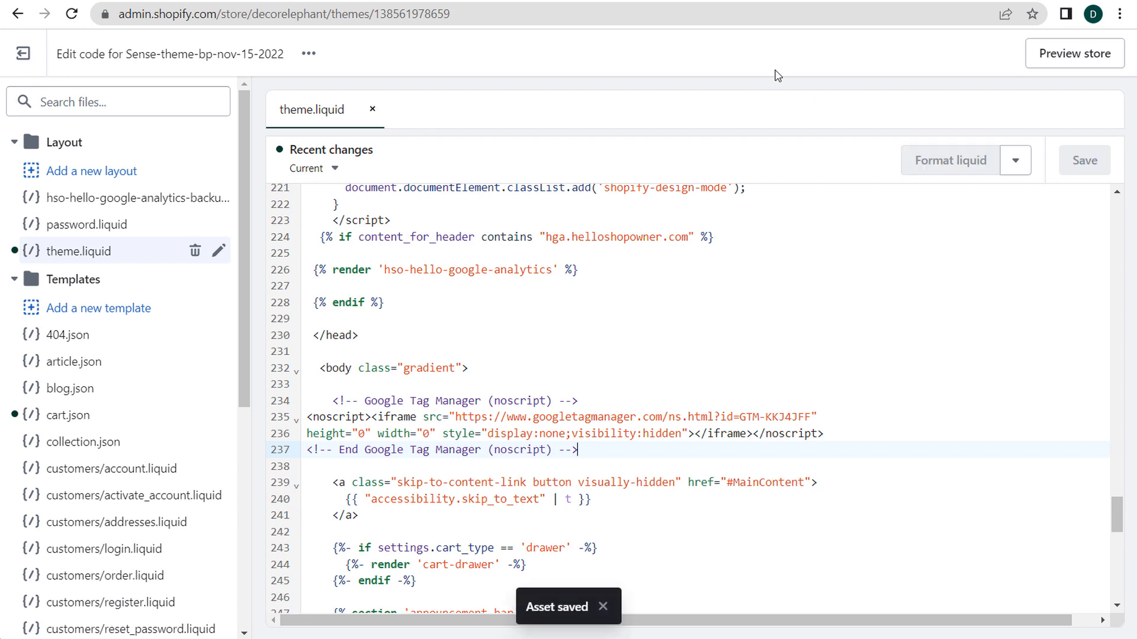
Publish the Tag Manager workspace as version "Installed GTM on website" with the description "Added GTM code to website"
{"action": "key", "text": "ctrl+Tab"}
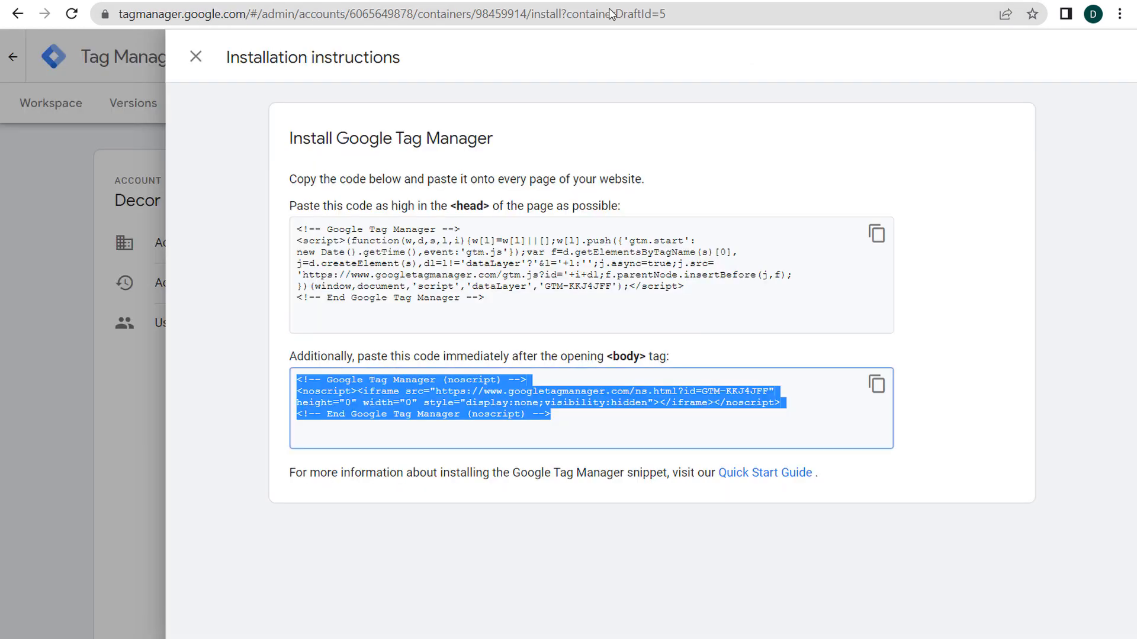
{"action": "left_click", "coordinate": [195, 58]}
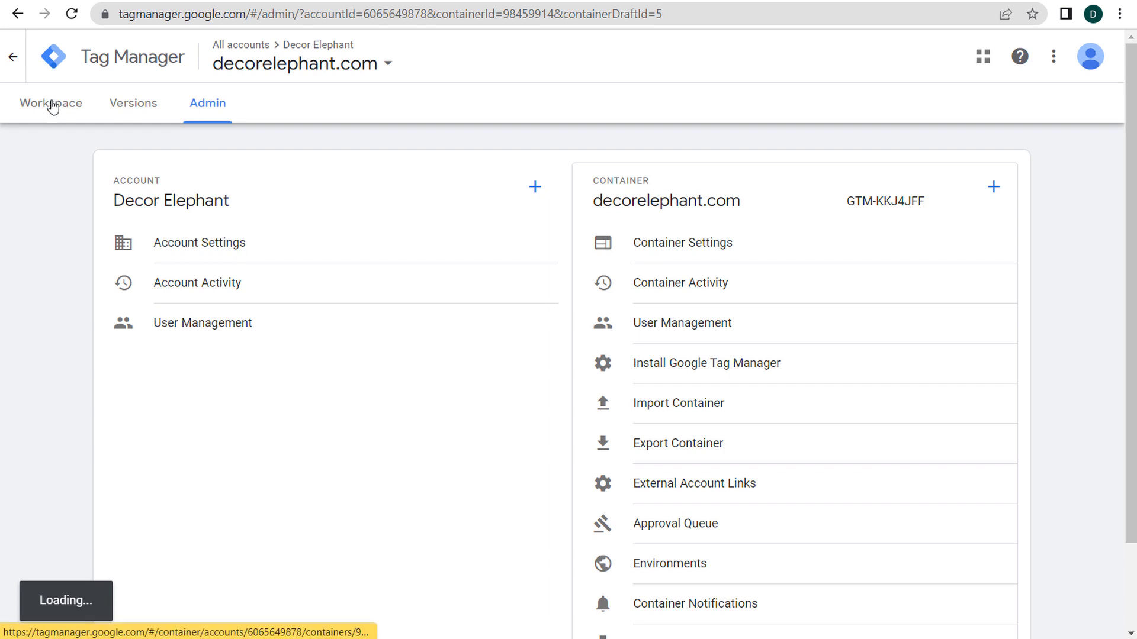
{"action": "left_click", "coordinate": [52, 105]}
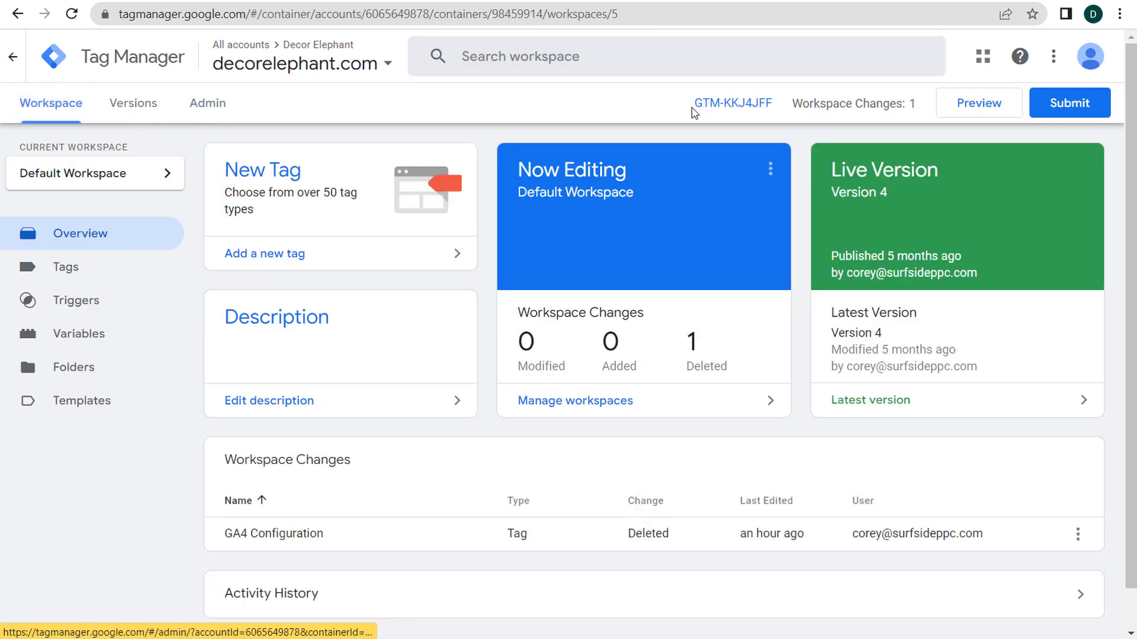
{"action": "left_click", "coordinate": [1069, 104]}
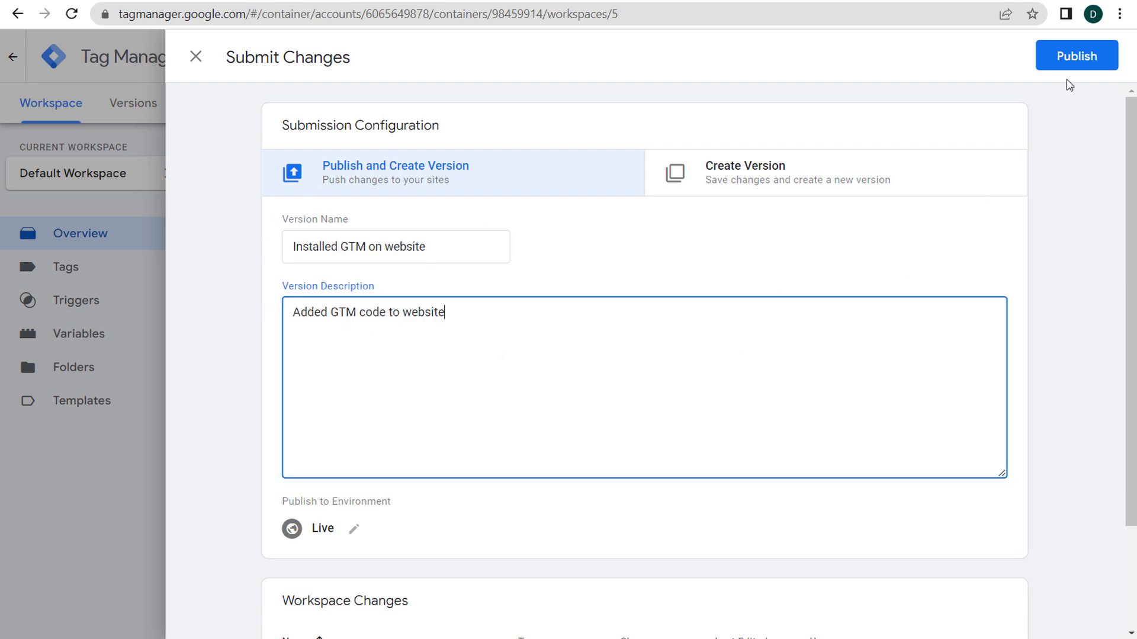
{"action": "left_click", "coordinate": [1077, 56]}
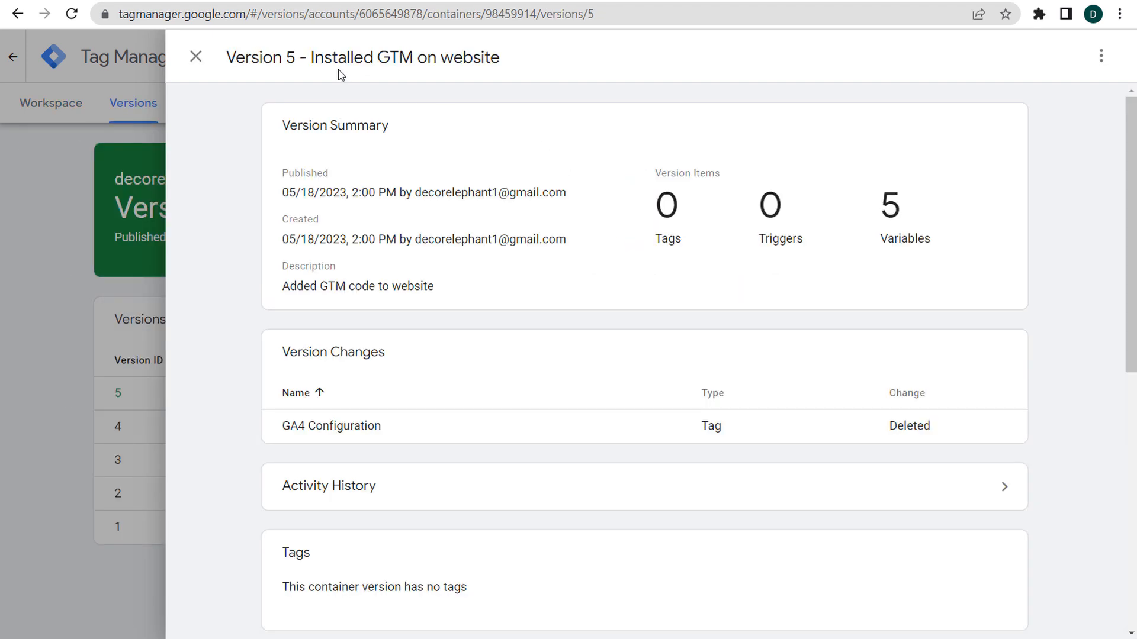
{"action": "left_click_drag", "start_coordinate": [310, 59], "coordinate": [532, 63]}
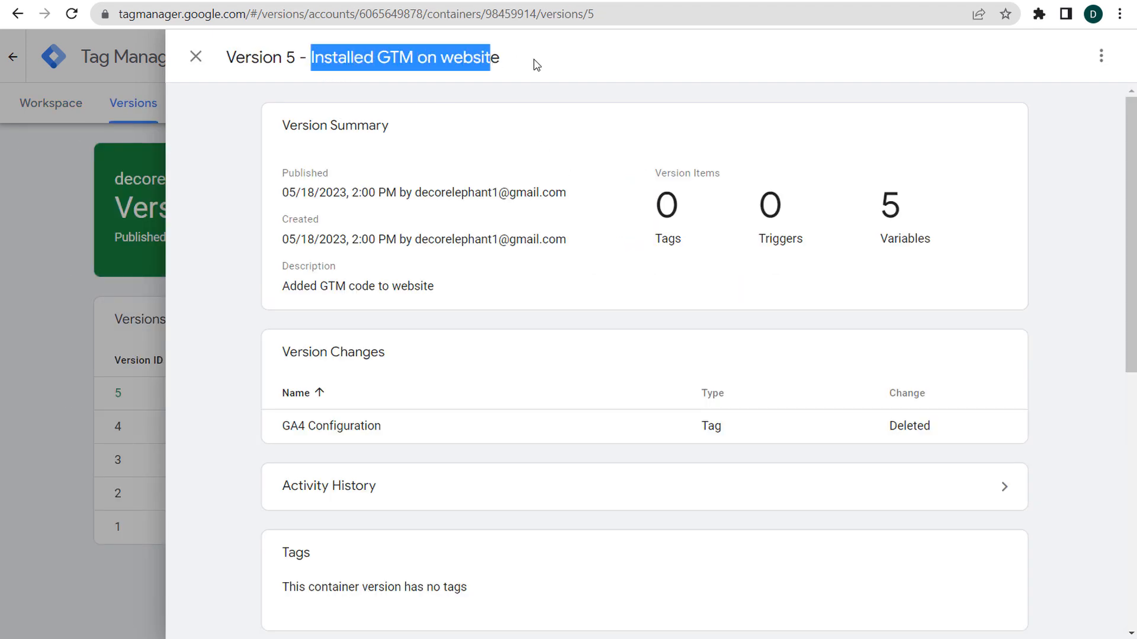
{"action": "left_click", "coordinate": [554, 61]}
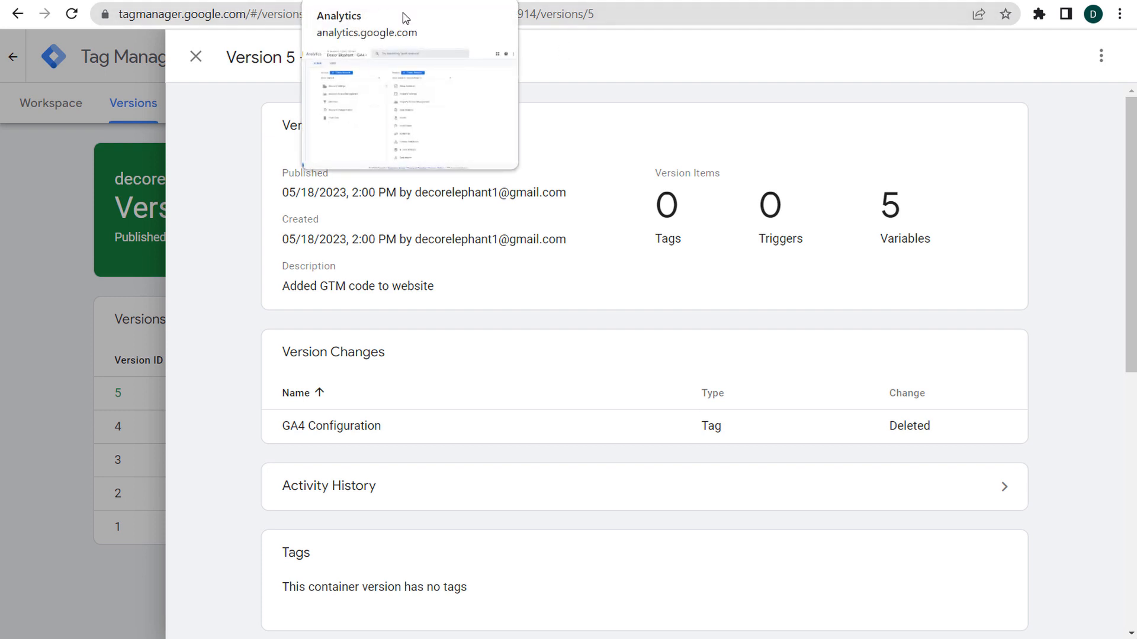
Switch to the Shopify admin and exit the code editor for the Sense theme
{"action": "left_click", "coordinate": [817, 3]}
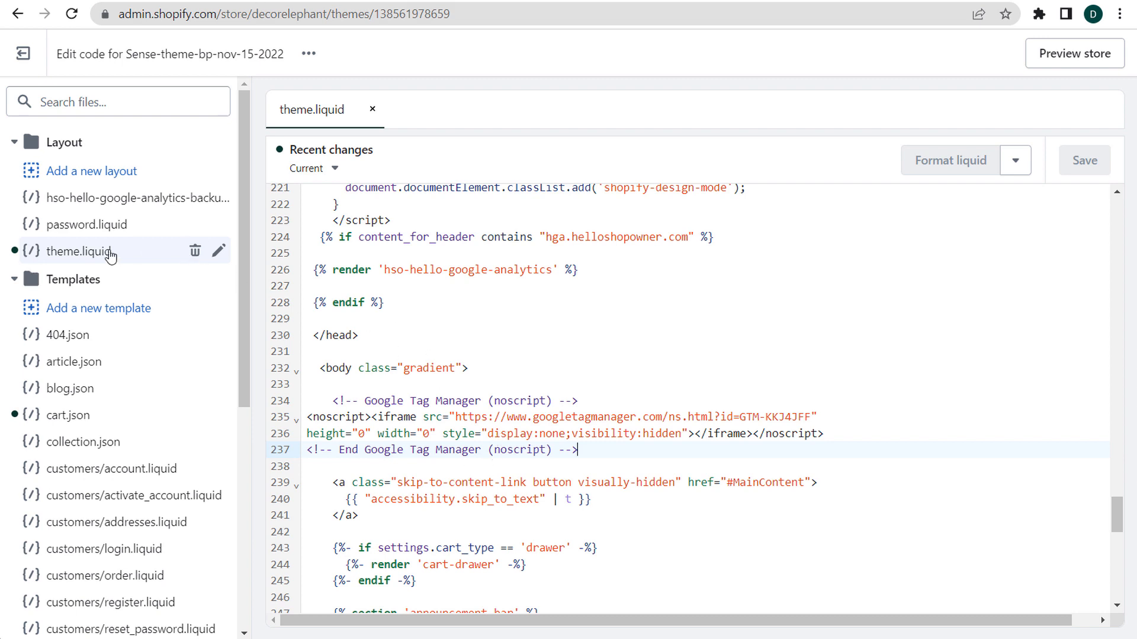
{"action": "left_click", "coordinate": [23, 56]}
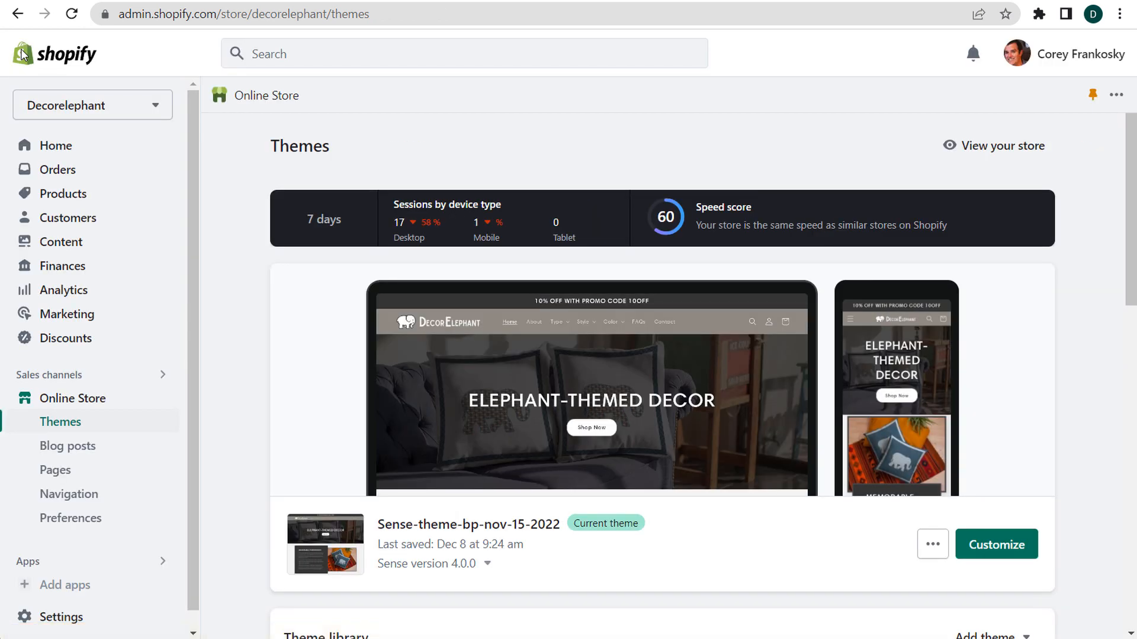
In Google Analytics, open the web data stream of the Decor Elephant - GA4 property and copy its measurement ID
{"action": "left_click", "coordinate": [377, 1]}
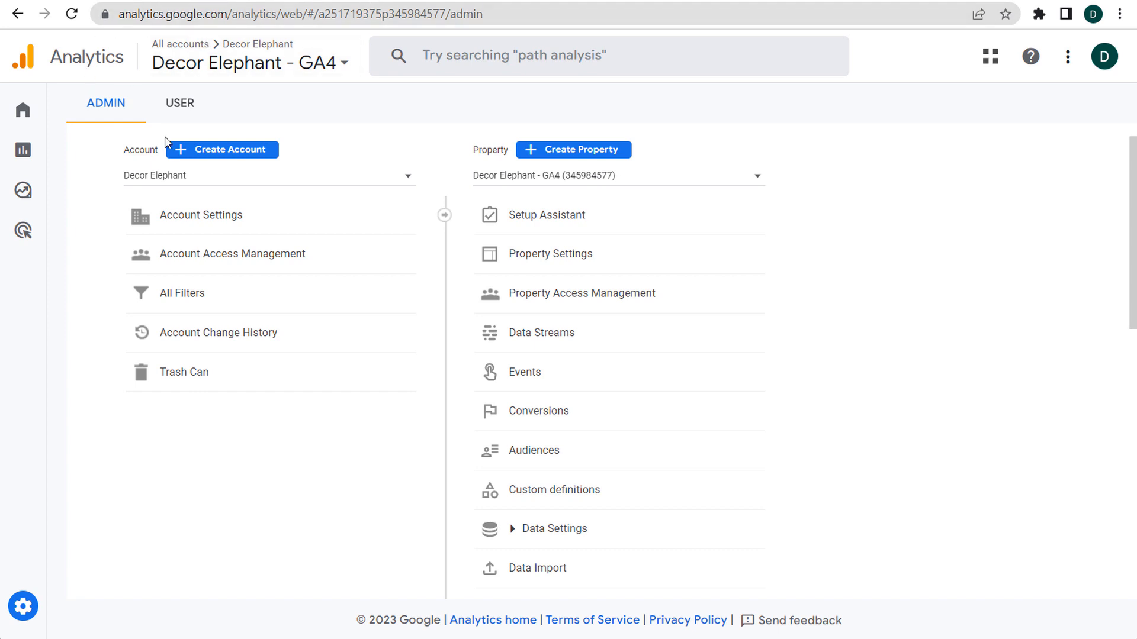
{"action": "mouse_move", "coordinate": [25, 611]}
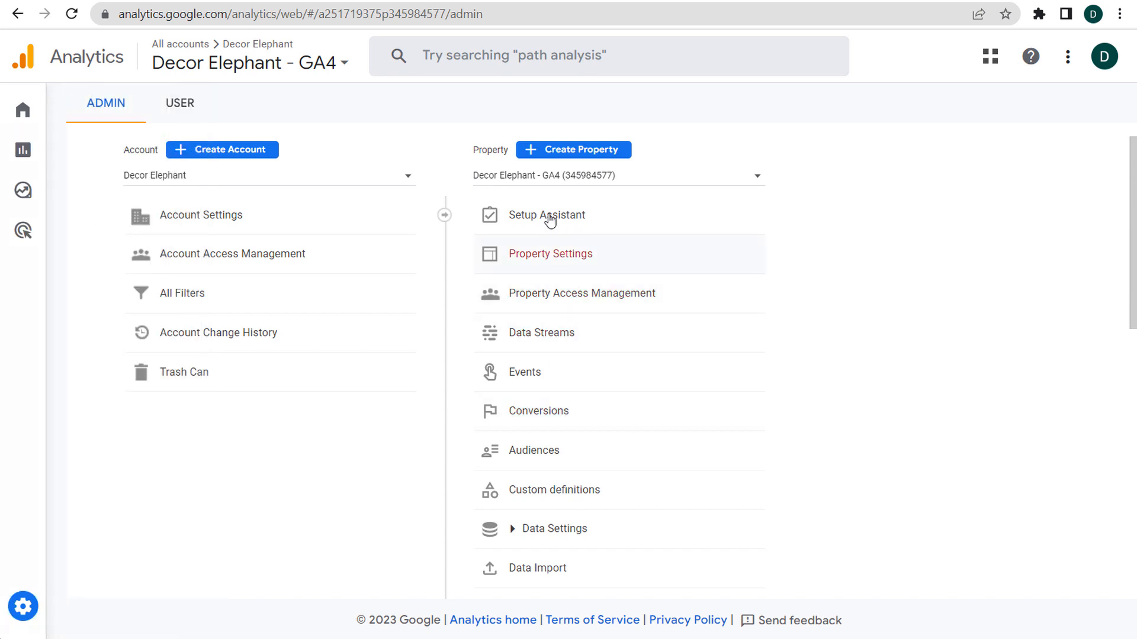
{"action": "left_click", "coordinate": [574, 345]}
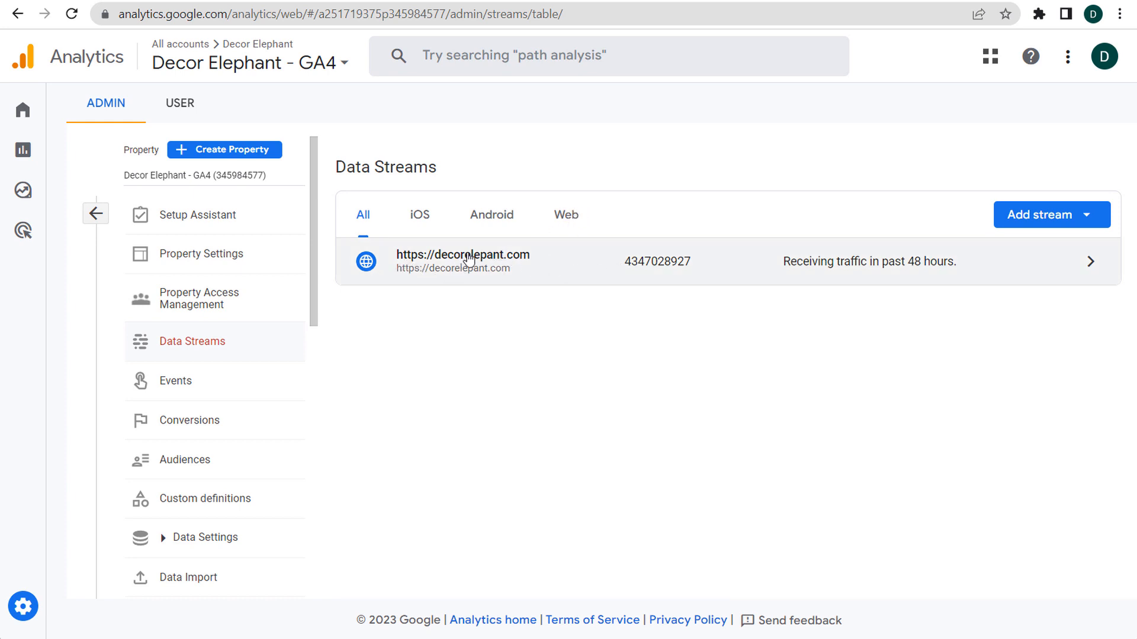
{"action": "left_click", "coordinate": [1091, 272]}
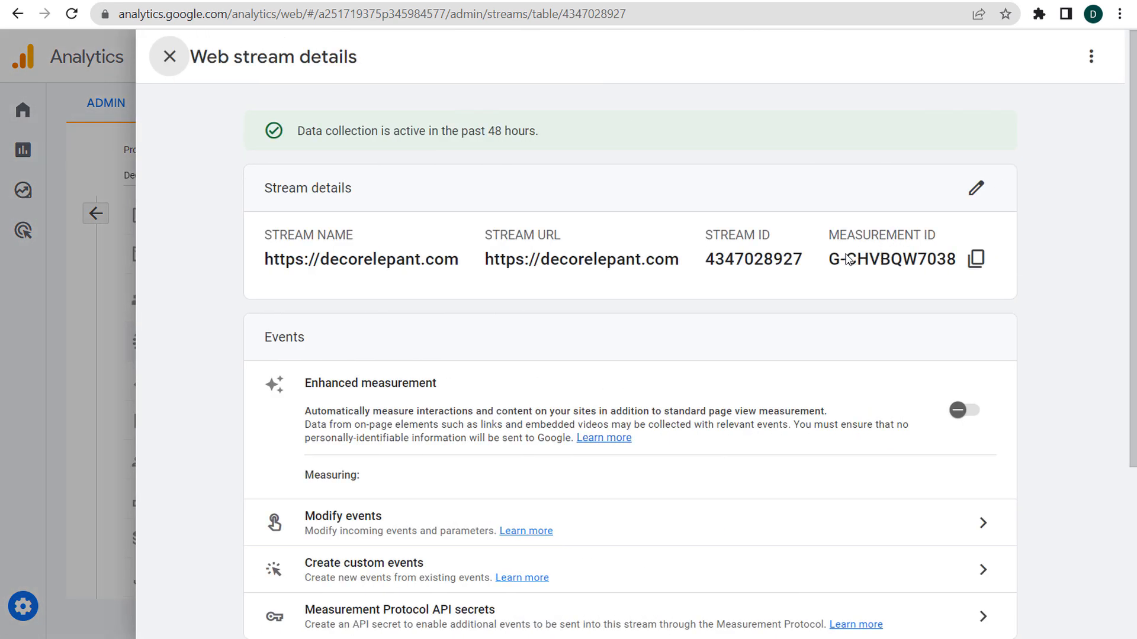
{"action": "left_click", "coordinate": [974, 266]}
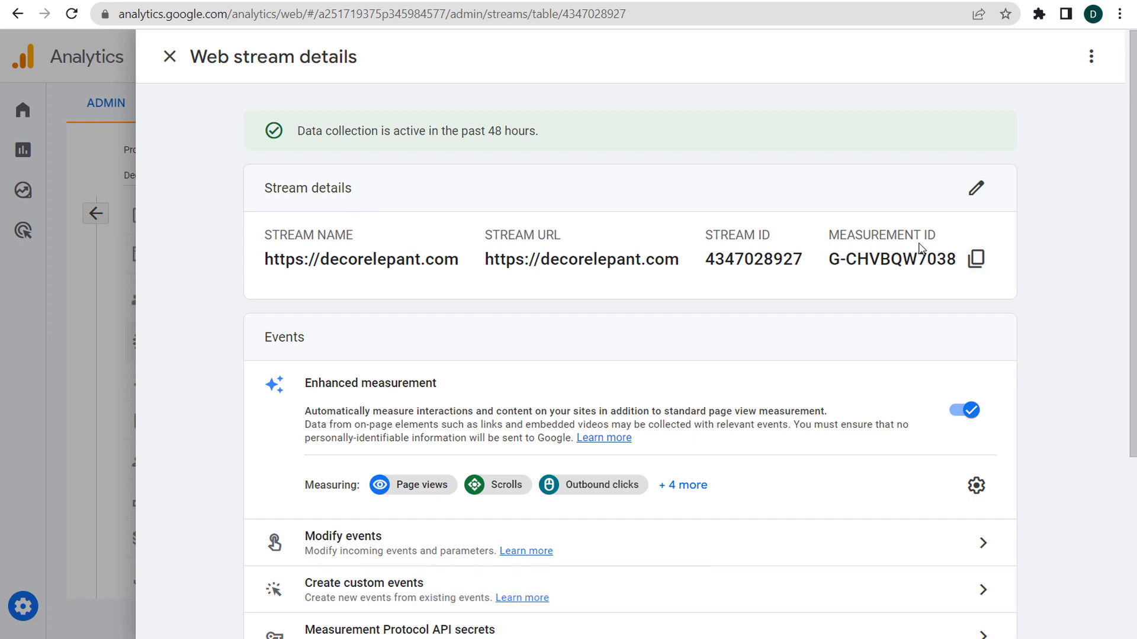
Switch to Tag Manager, close the version details, and start a new workspace tag named "GA4 Configuration"
{"action": "left_click", "coordinate": [561, 1]}
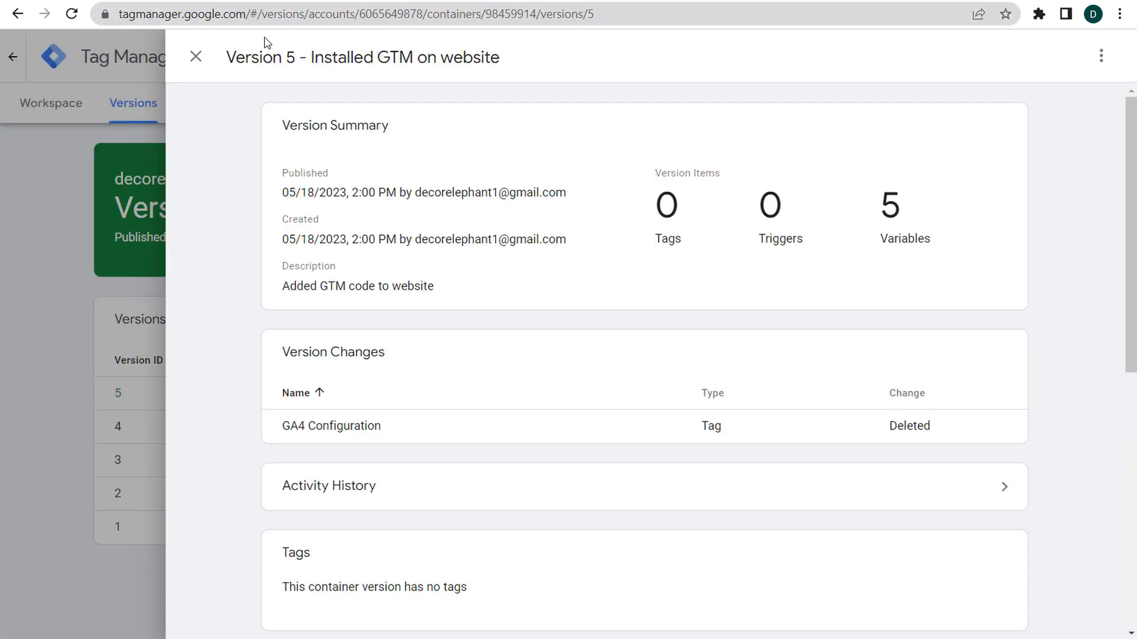
{"action": "left_click", "coordinate": [196, 57]}
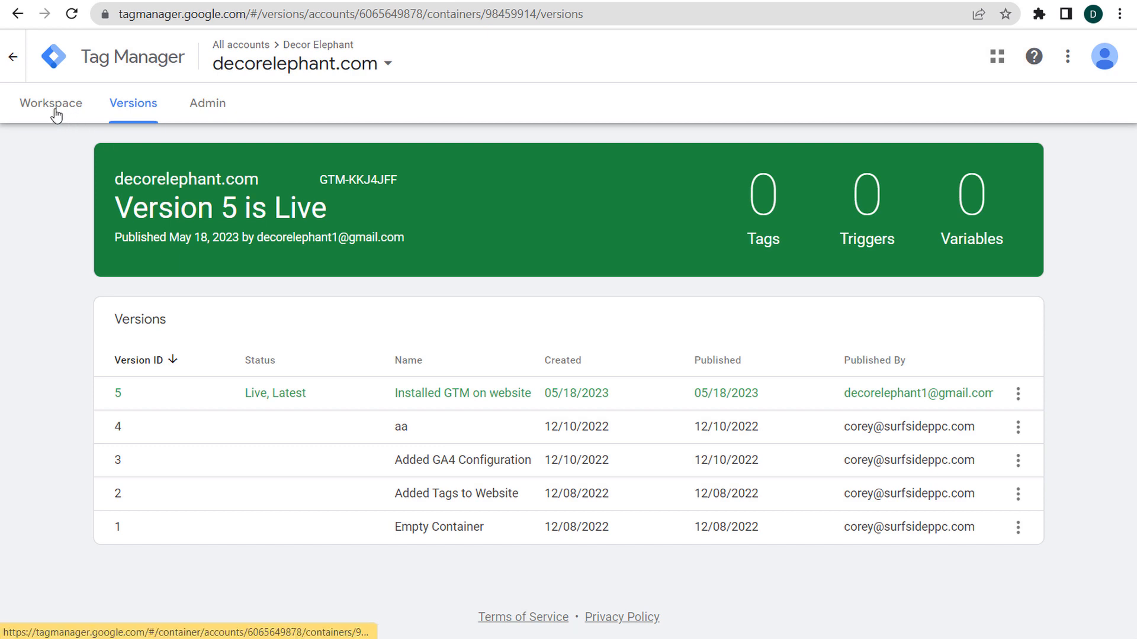
{"action": "left_click", "coordinate": [56, 113]}
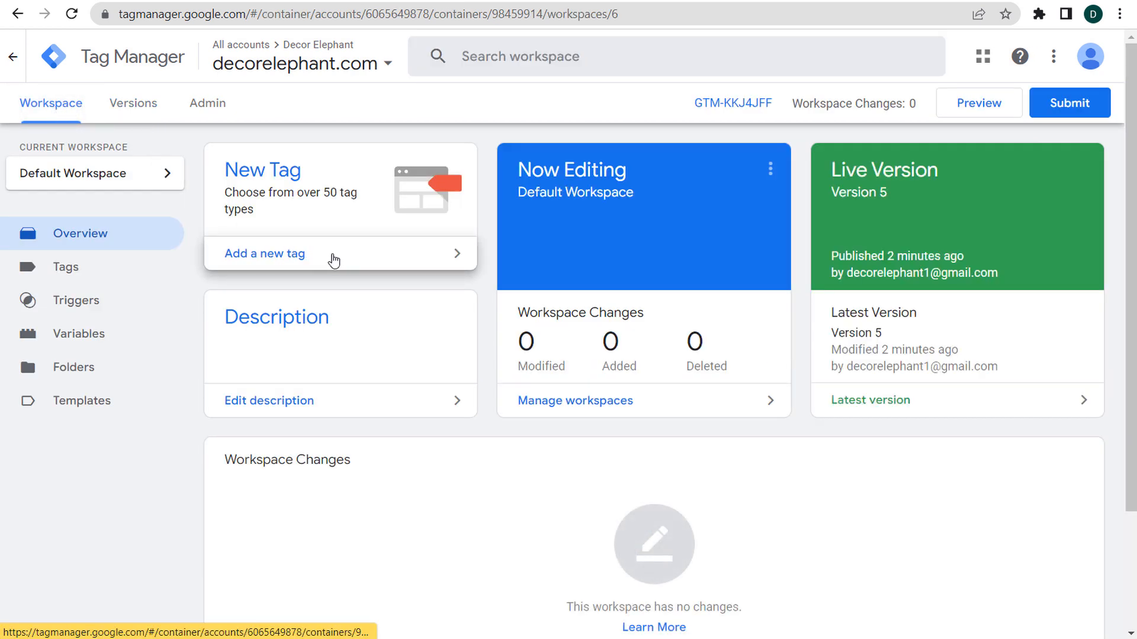
{"action": "left_click", "coordinate": [377, 259]}
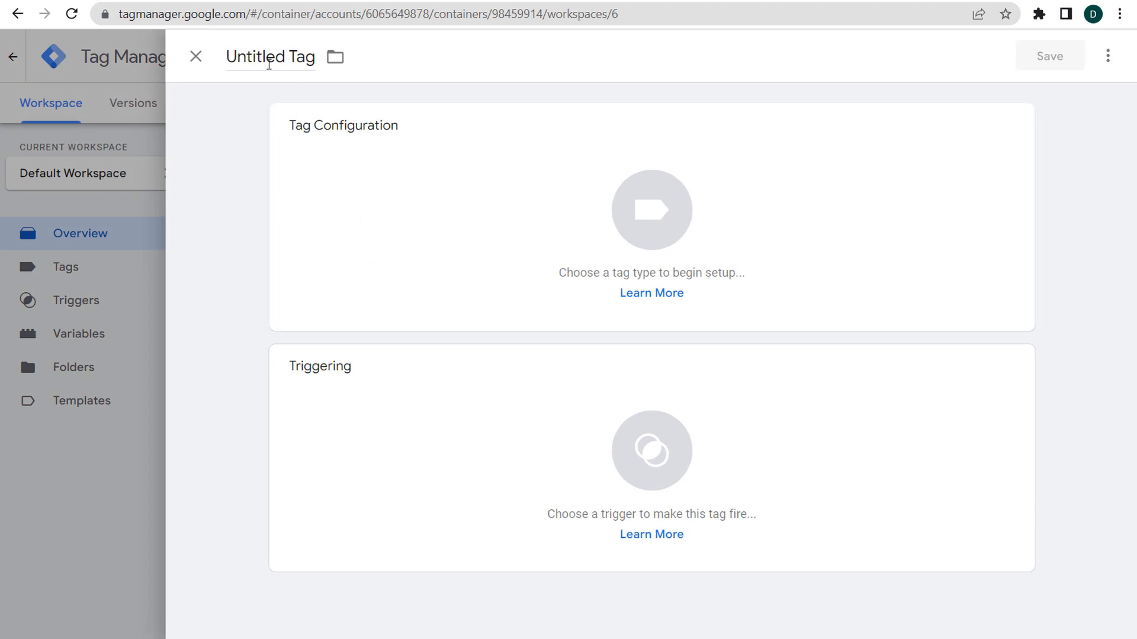
{"action": "left_click", "coordinate": [268, 63]}
{"action": "type", "text": "GA4"}
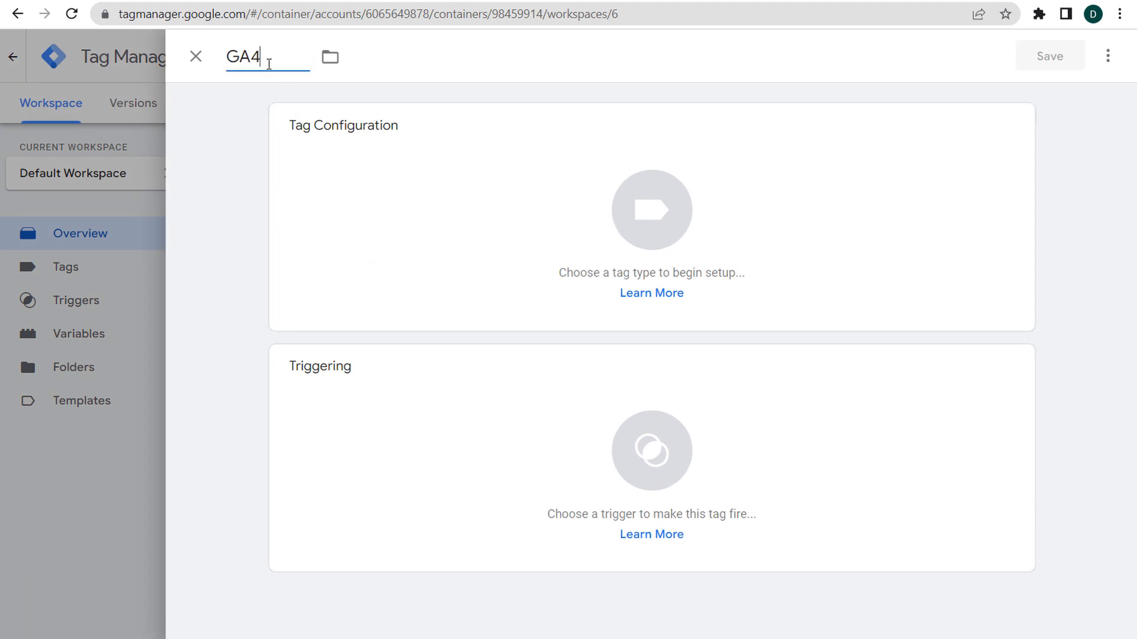
{"action": "type", "text": " Configuration"}
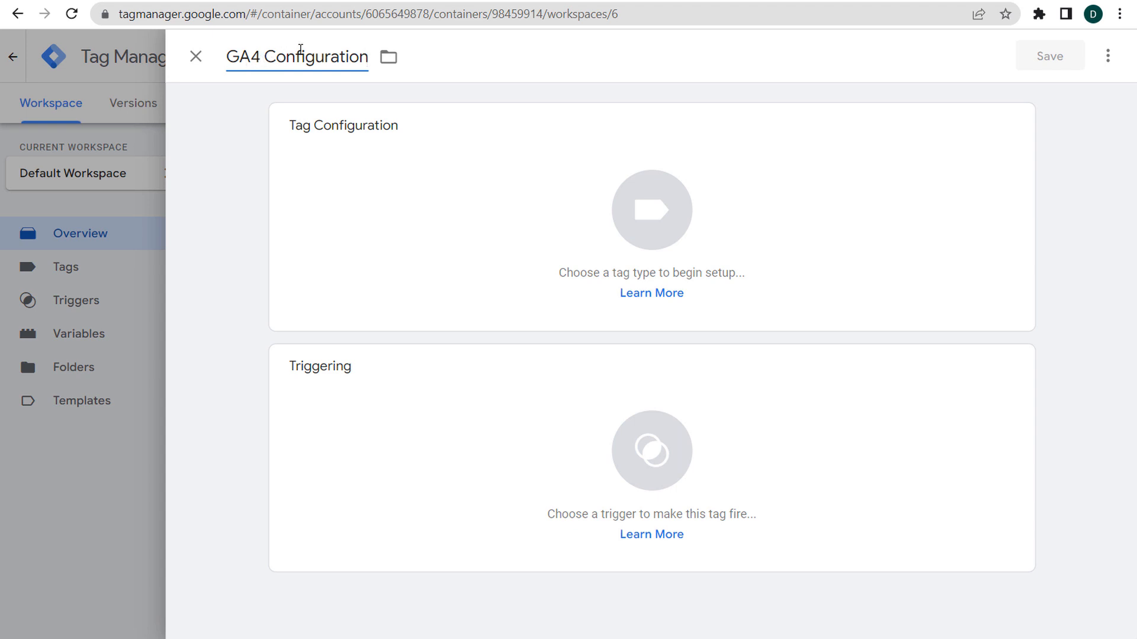
Set the tag type to Google Analytics: GA4 Configuration and paste the copied measurement ID
{"action": "left_click", "coordinate": [526, 178]}
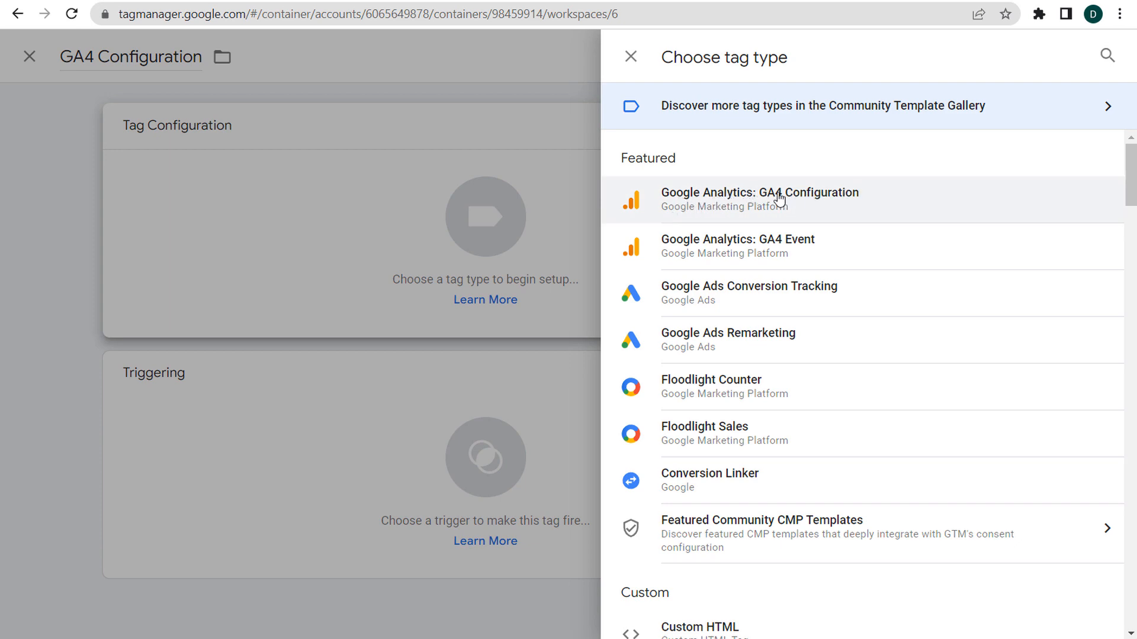
{"action": "left_click", "coordinate": [830, 200]}
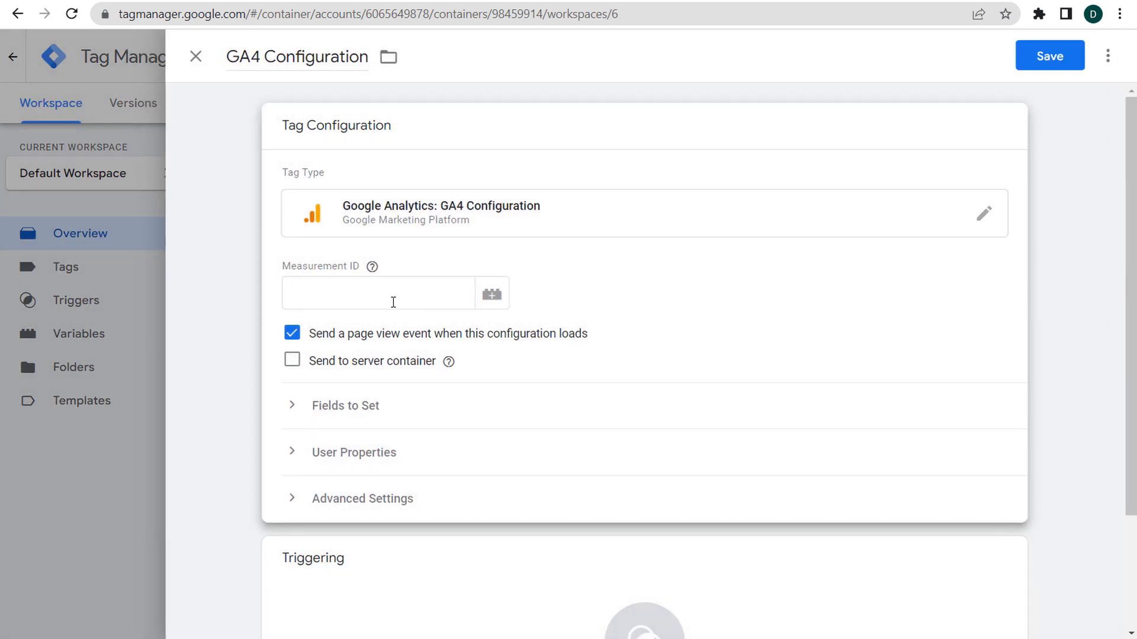
{"action": "left_click", "coordinate": [414, 299]}
{"action": "key", "text": "ctrl+v"}
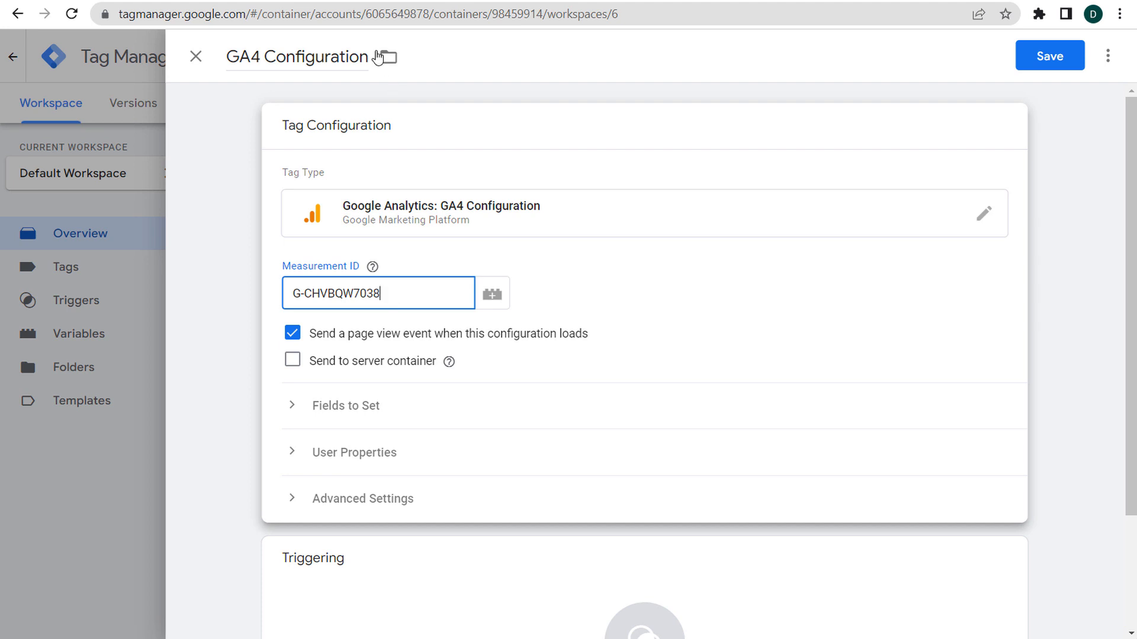
Compare the tag's measurement ID with the one in the Google Analytics web stream details
{"action": "left_click", "coordinate": [382, 2]}
{"action": "left_click_drag", "start_coordinate": [831, 262], "coordinate": [959, 264]}
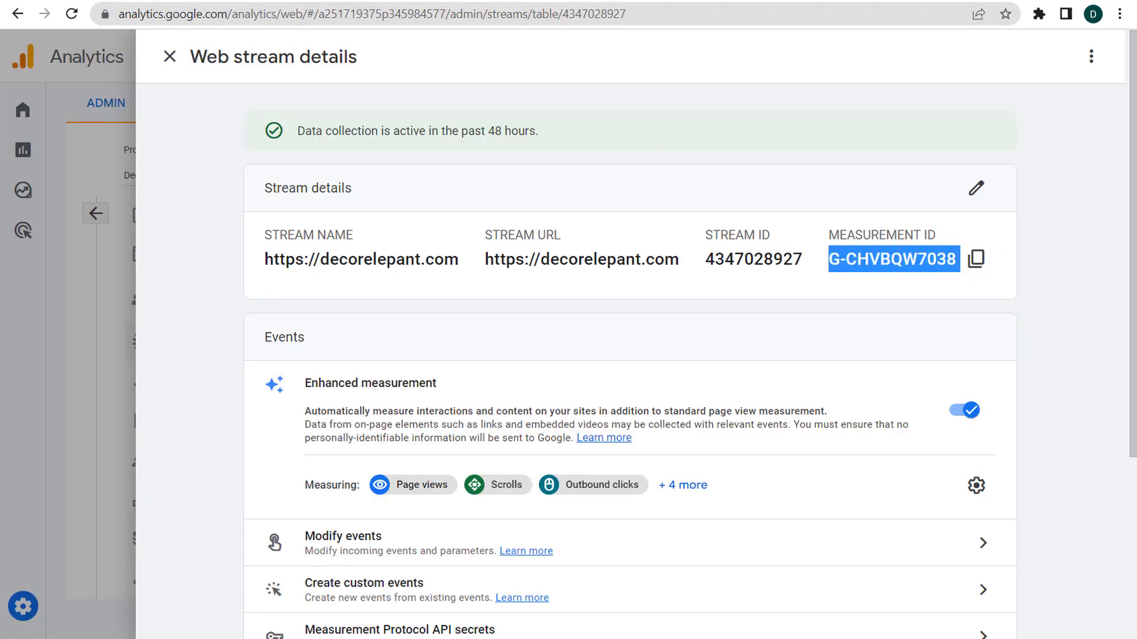
{"action": "key", "text": "ctrl+Tab"}
{"action": "key", "text": "ctrl+v"}
Add the All Pages page view trigger to the GA4 Configuration tag and save the tag
{"action": "scroll", "coordinate": [664, 305], "scroll_direction": "down", "scroll_amount": 1}
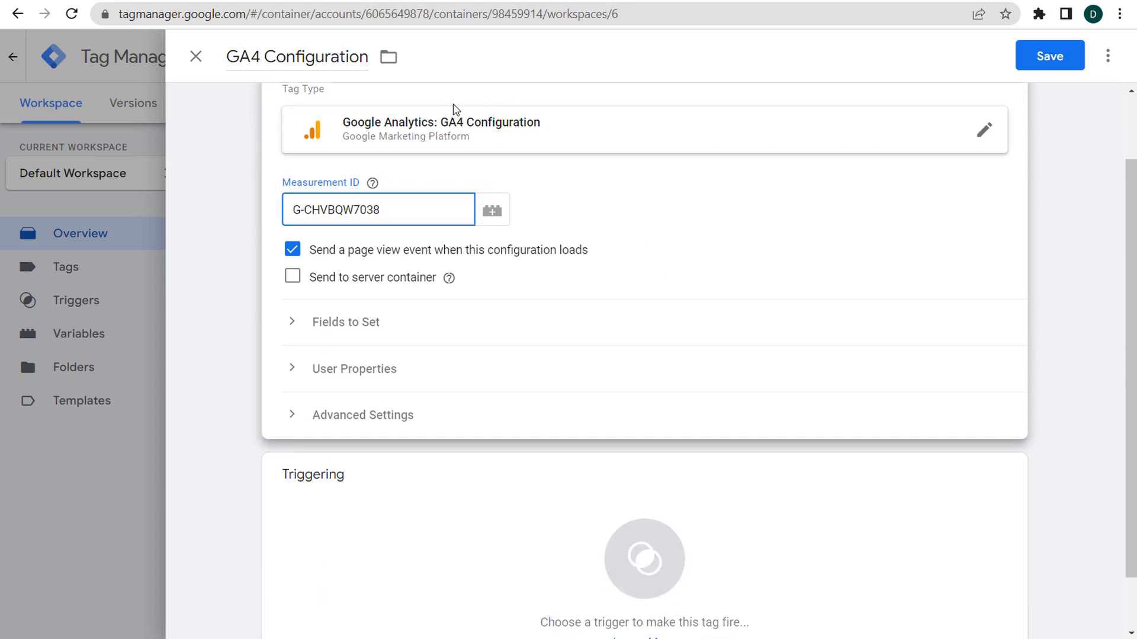
{"action": "scroll", "coordinate": [548, 362], "scroll_direction": "down", "scroll_amount": 1}
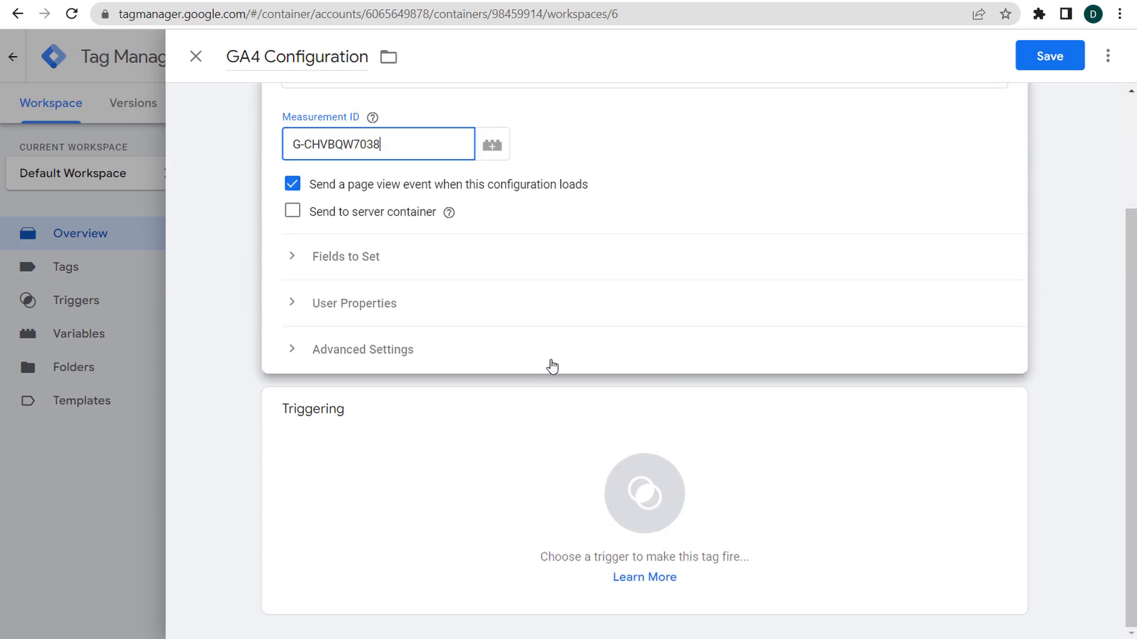
{"action": "left_click", "coordinate": [511, 477]}
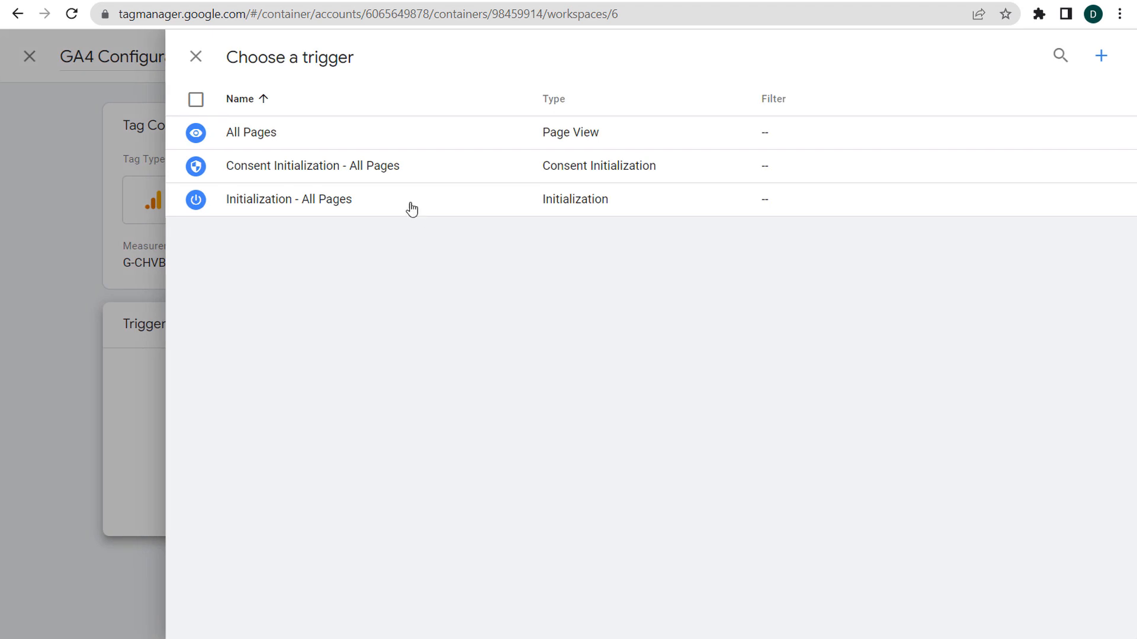
{"action": "left_click", "coordinate": [353, 141]}
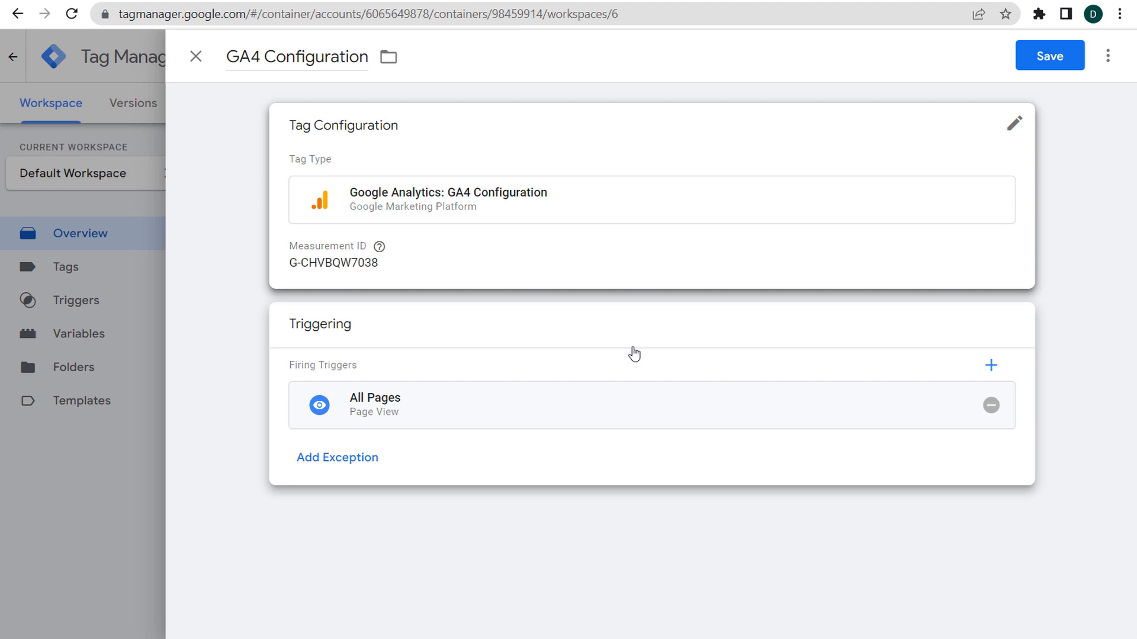
{"action": "left_click", "coordinate": [1043, 57]}
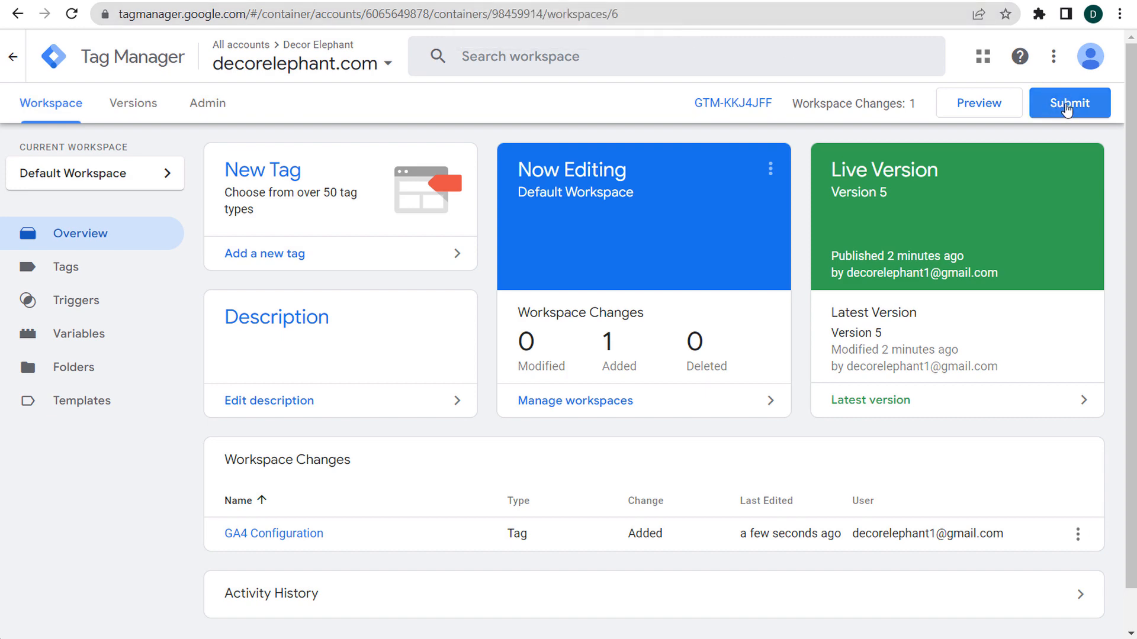
Submit the workspace changes and publish them as version "a" with the description "a"
{"action": "left_click", "coordinate": [1069, 107]}
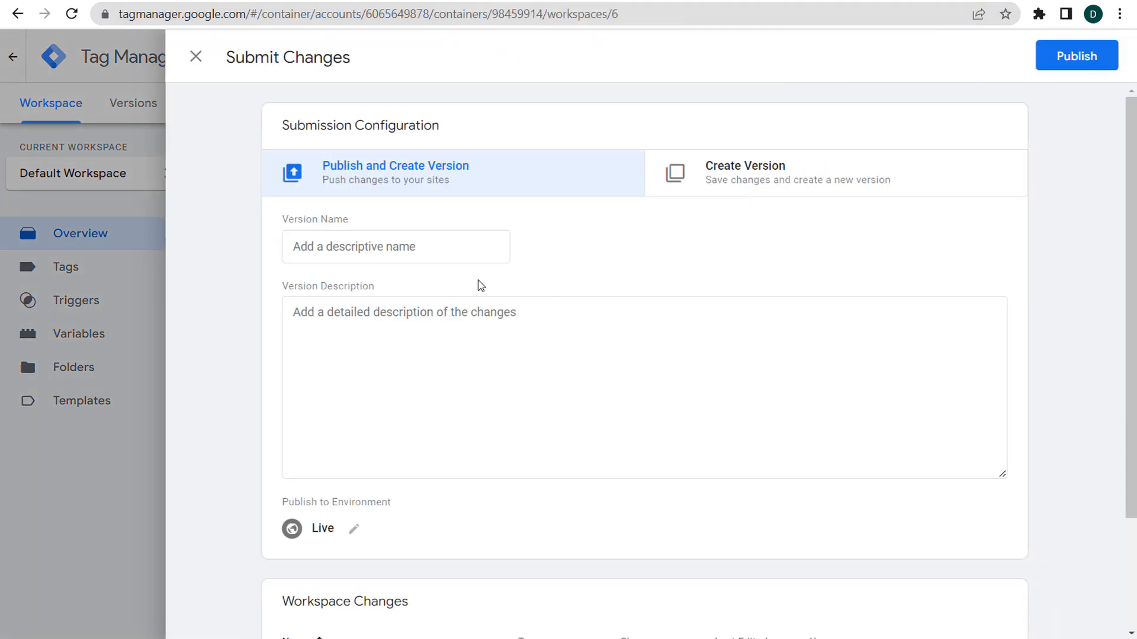
{"action": "left_click", "coordinate": [430, 256]}
{"action": "type", "text": "a"}
{"action": "left_click", "coordinate": [545, 381]}
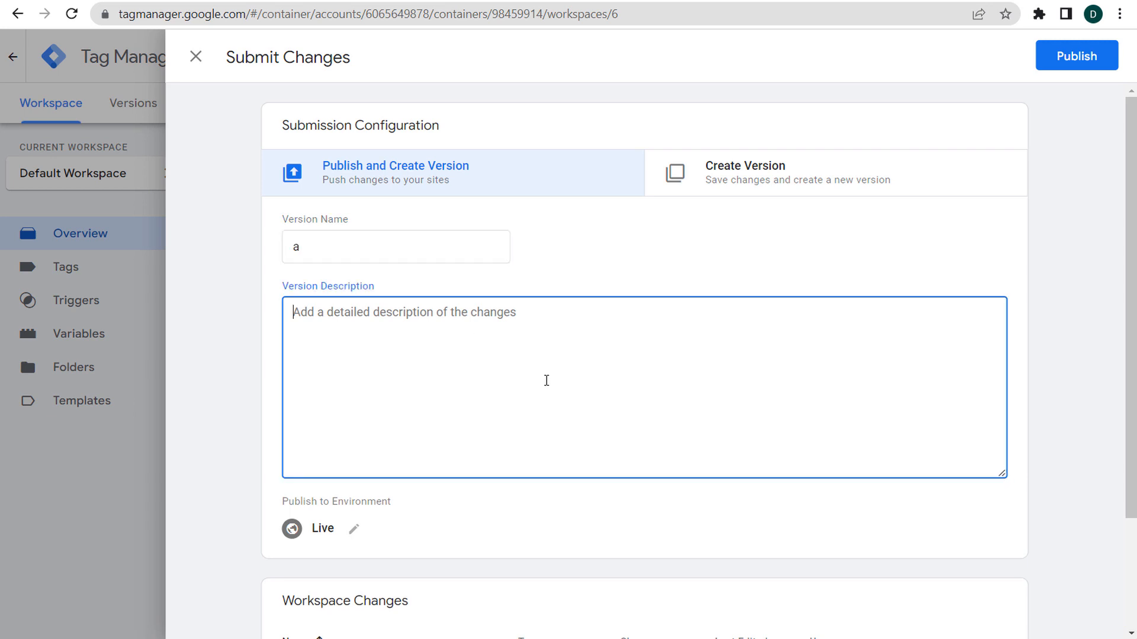
{"action": "type", "text": "a"}
{"action": "left_click", "coordinate": [1082, 52]}
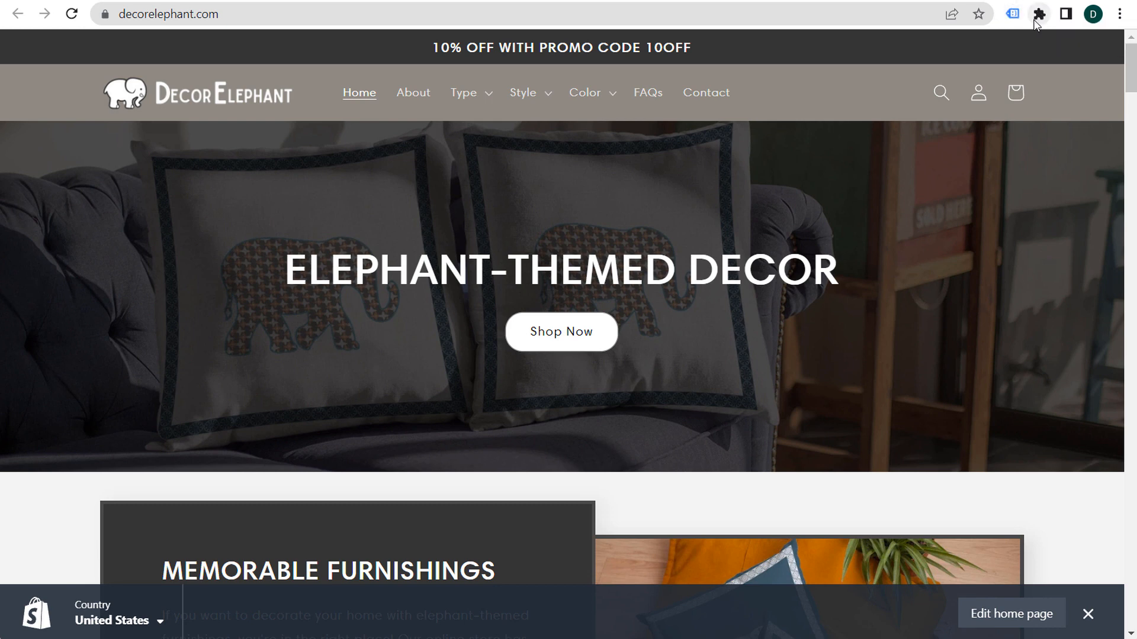
On the decorelephant.com storefront, open the Tag Assistant Legacy extension and accept its default tag checks with "Validate selected pages"
{"action": "left_click", "coordinate": [1039, 14]}
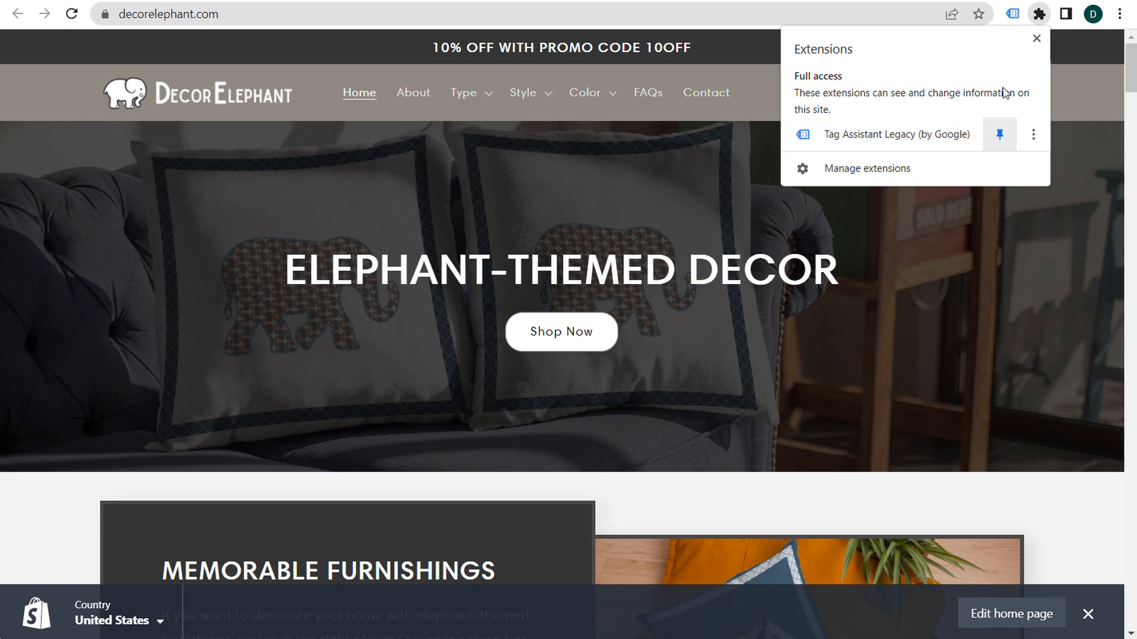
{"action": "left_click", "coordinate": [856, 19]}
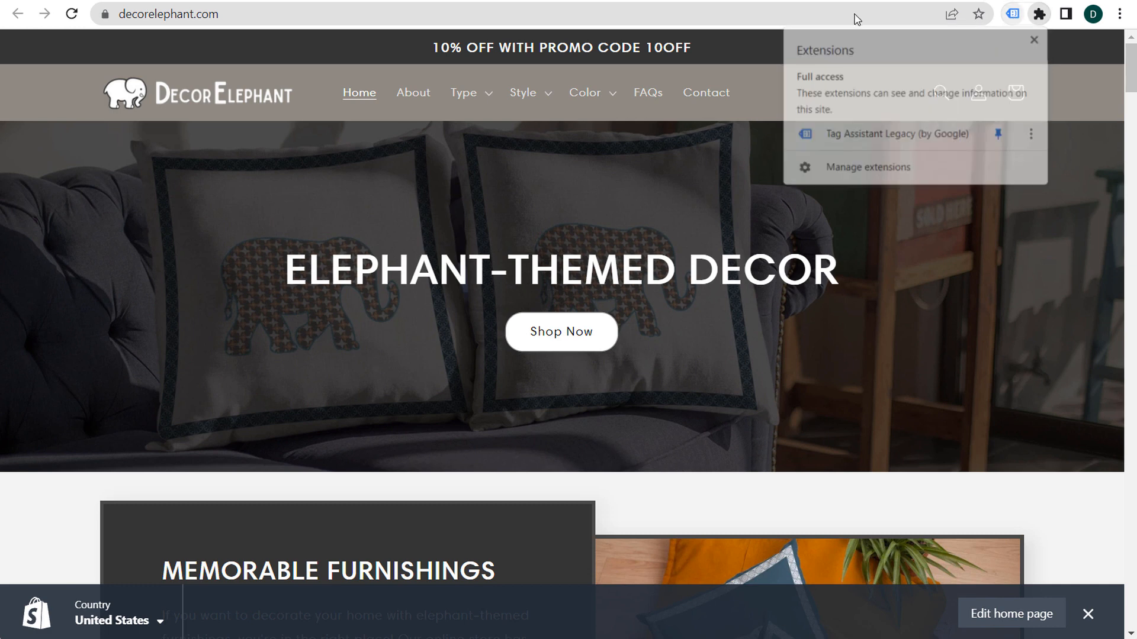
{"action": "left_click", "coordinate": [1014, 13]}
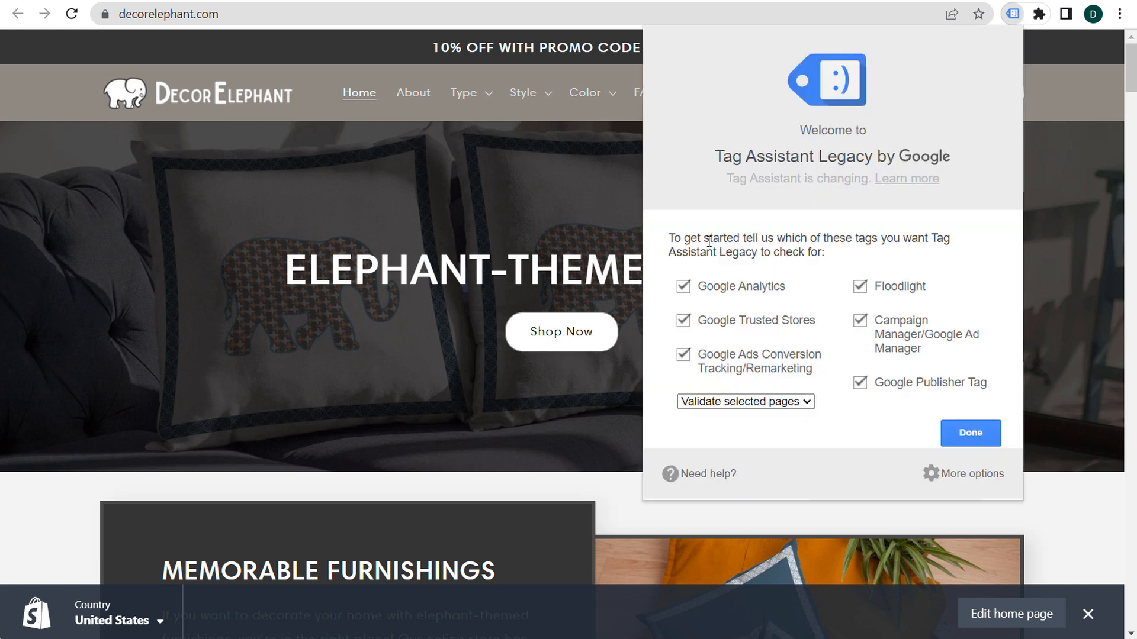
{"action": "left_click_drag", "start_coordinate": [704, 239], "coordinate": [789, 237]}
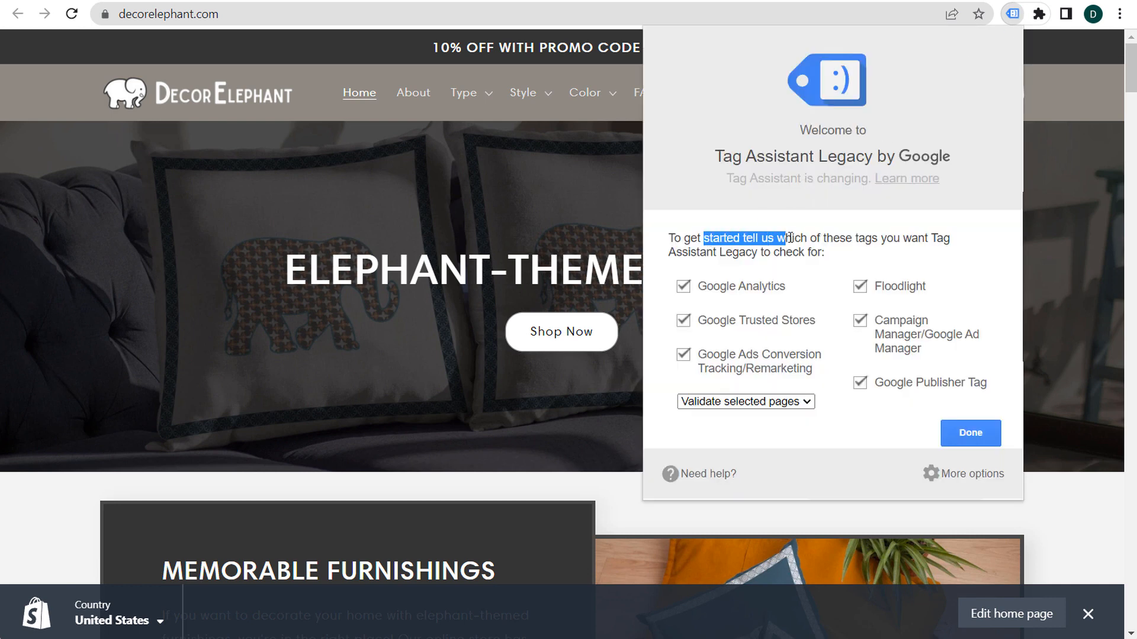
{"action": "left_click", "coordinate": [830, 237]}
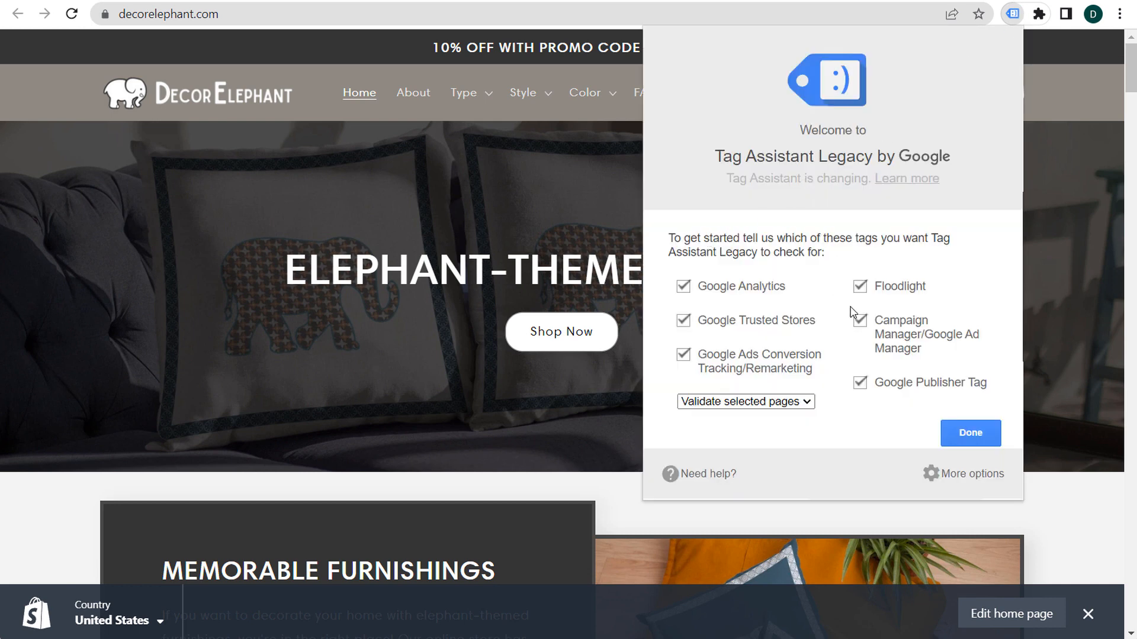
{"action": "left_click", "coordinate": [985, 432]}
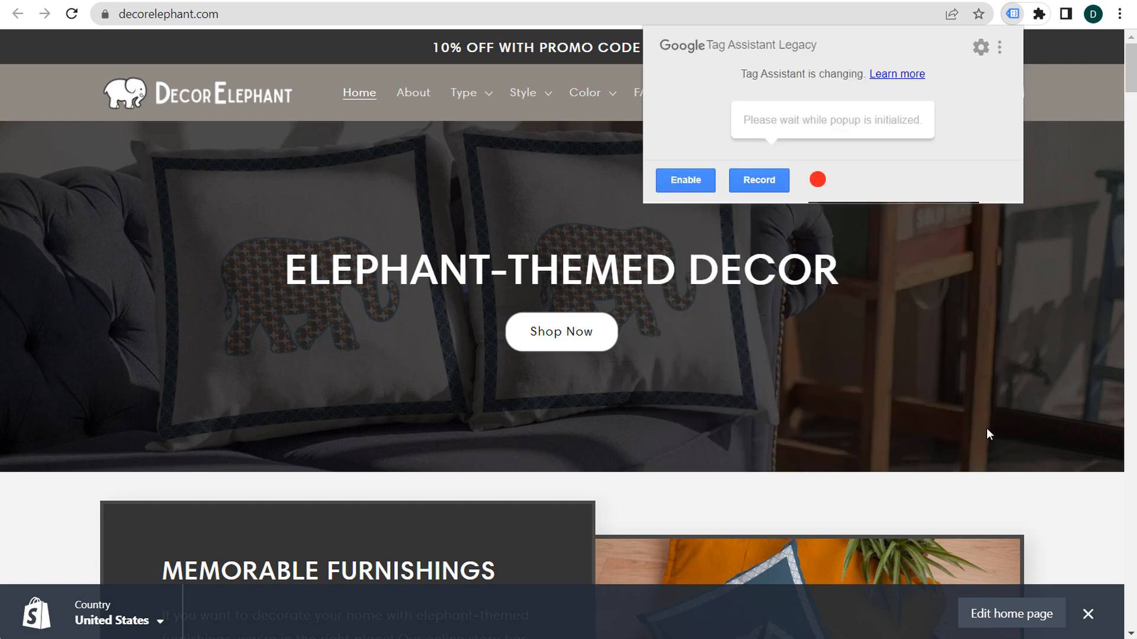
Enable Tag Assistant Legacy on the storefront, reload the page, and examine the tag analysis results
{"action": "left_click", "coordinate": [688, 181]}
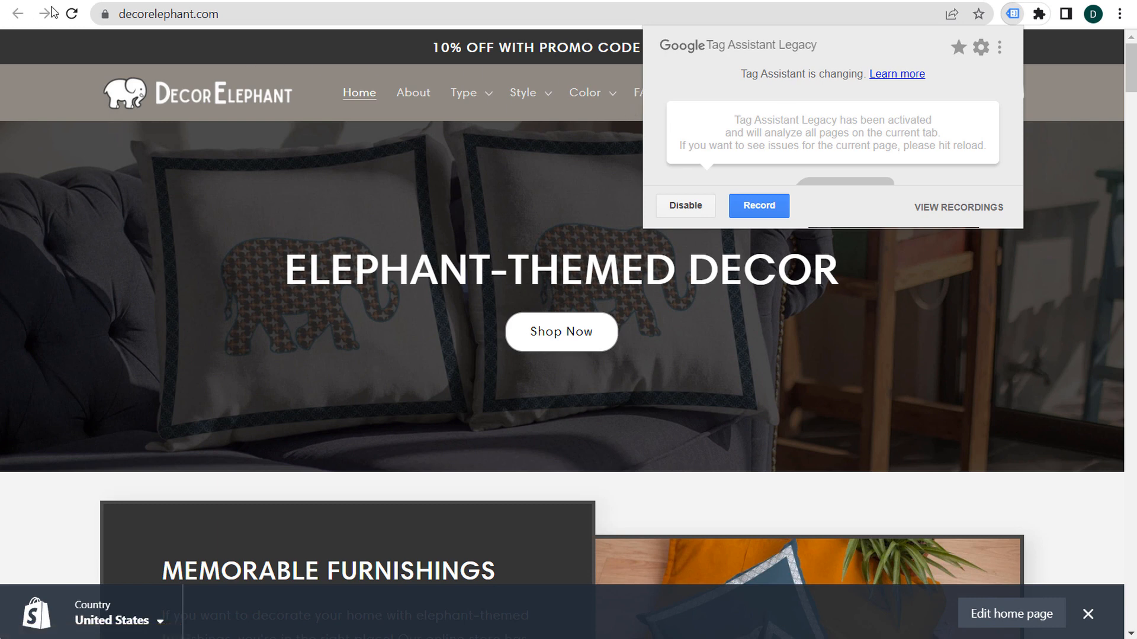
{"action": "left_click", "coordinate": [71, 14]}
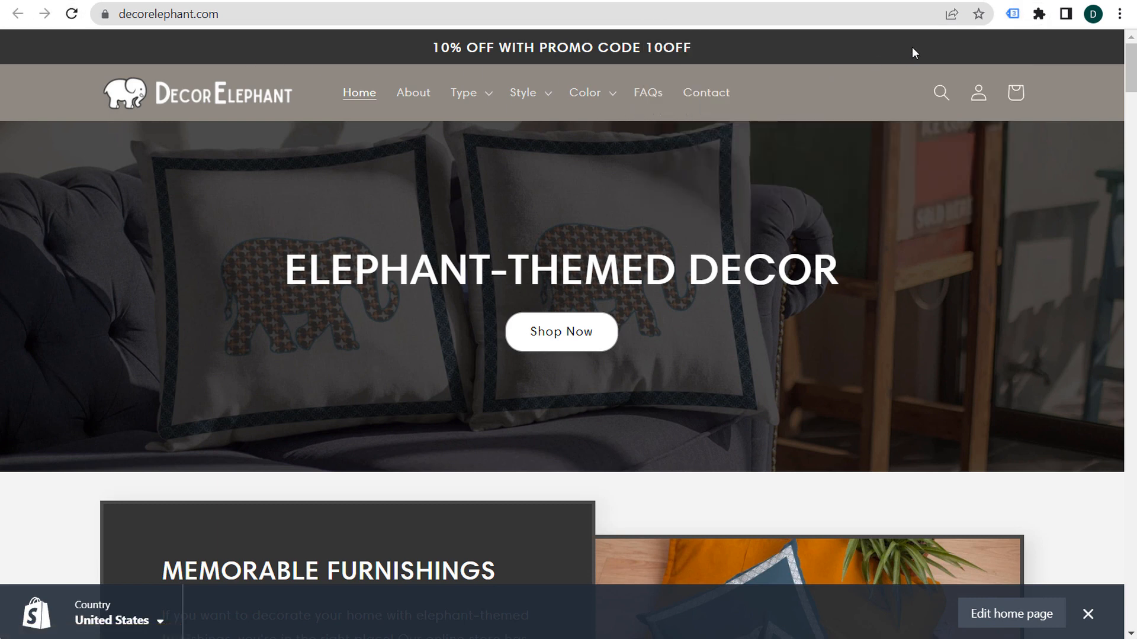
{"action": "left_click", "coordinate": [1013, 14]}
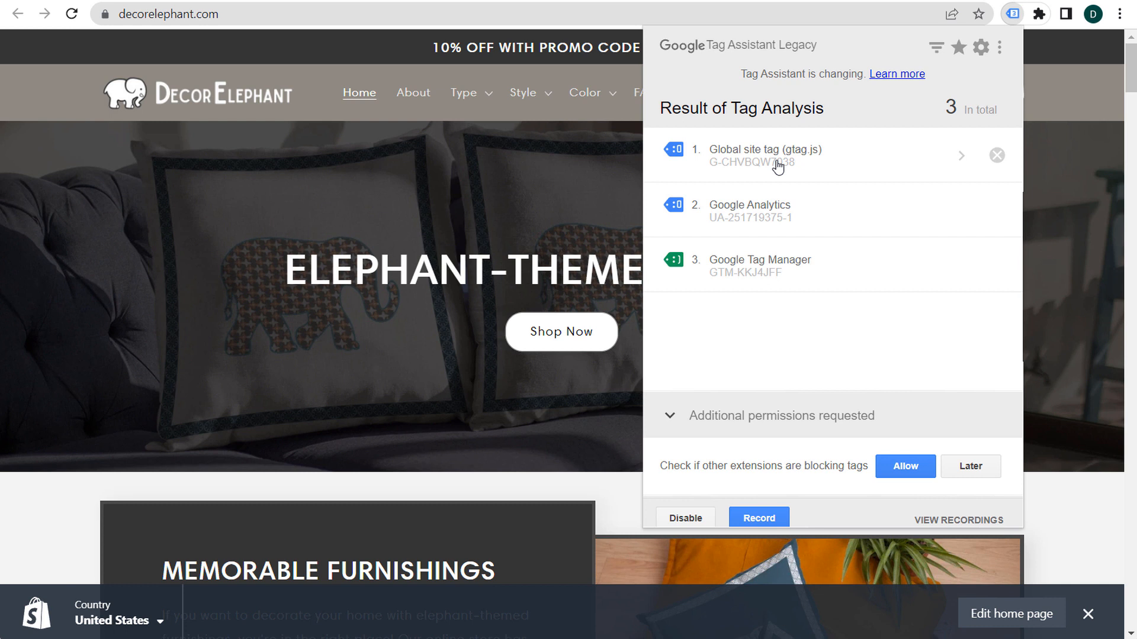
Switch to Google Ads and open the Conversions measurement page for the account
{"action": "left_click", "coordinate": [56, 102]}
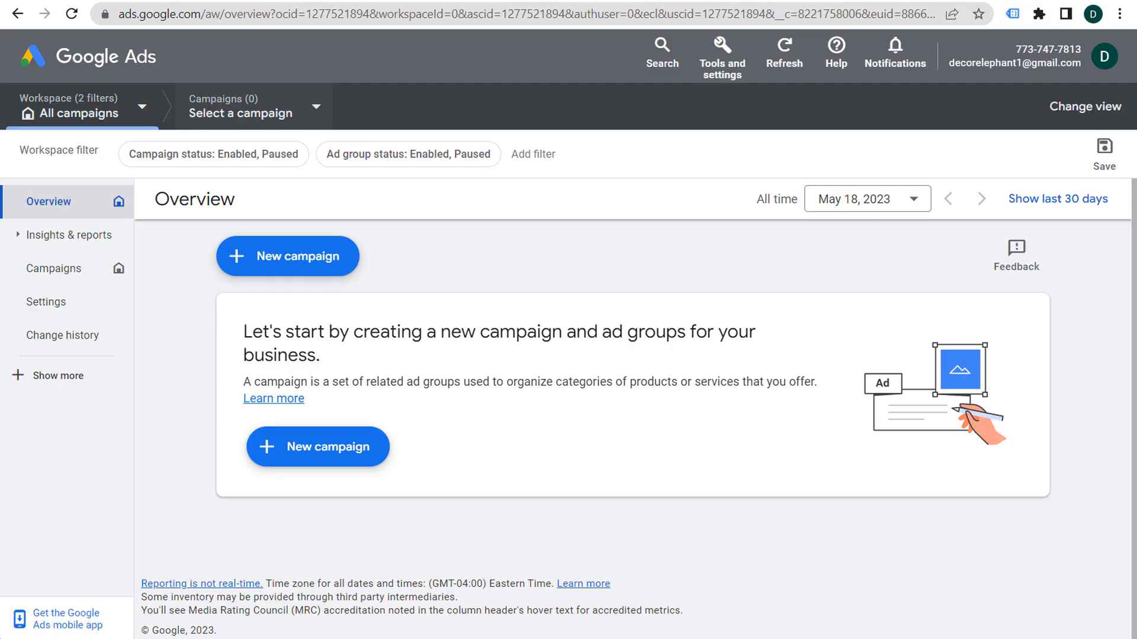
{"action": "left_click", "coordinate": [722, 51]}
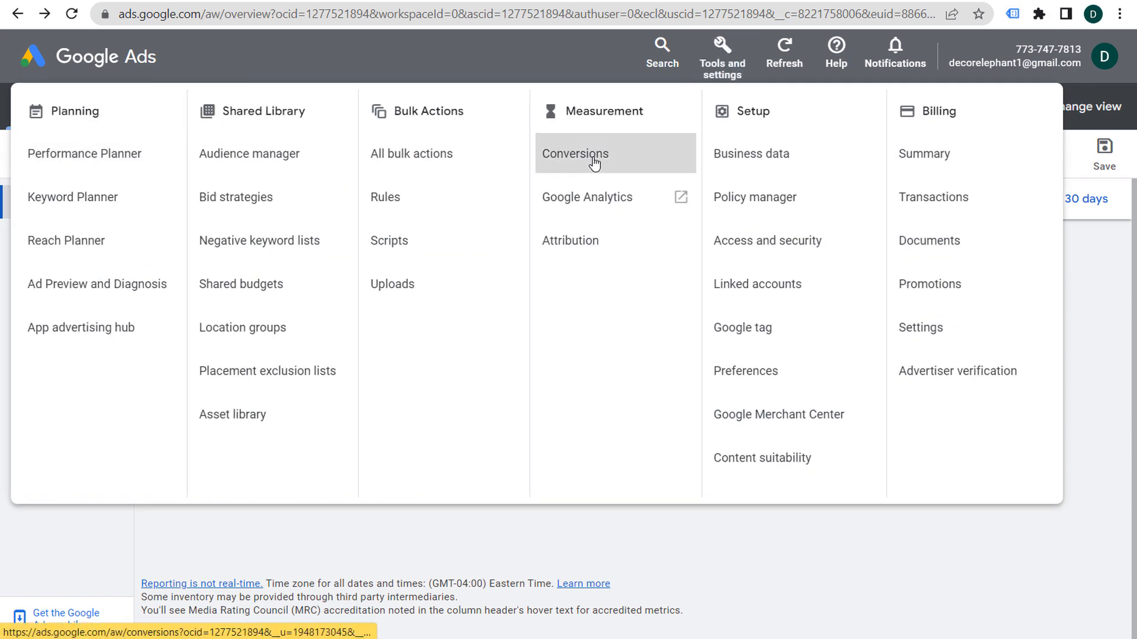
{"action": "left_click", "coordinate": [615, 159]}
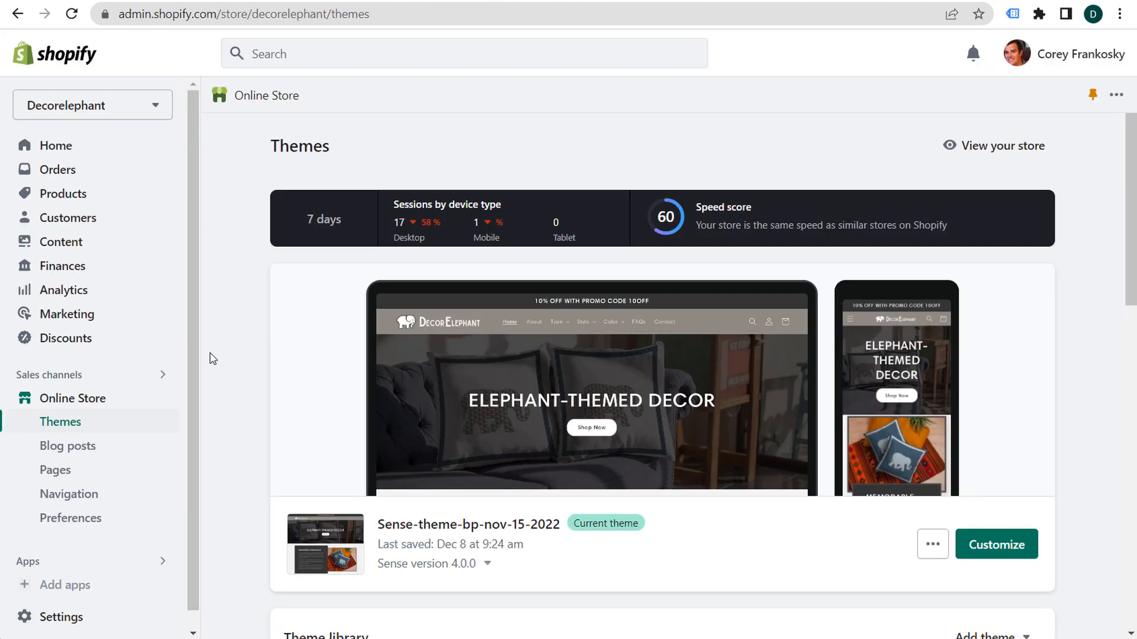
In the Shopify admin, open the online store preferences and read the Google Analytics 4 notice in the Google Analytics section
{"action": "scroll", "coordinate": [112, 492], "scroll_direction": "down", "scroll_amount": 1}
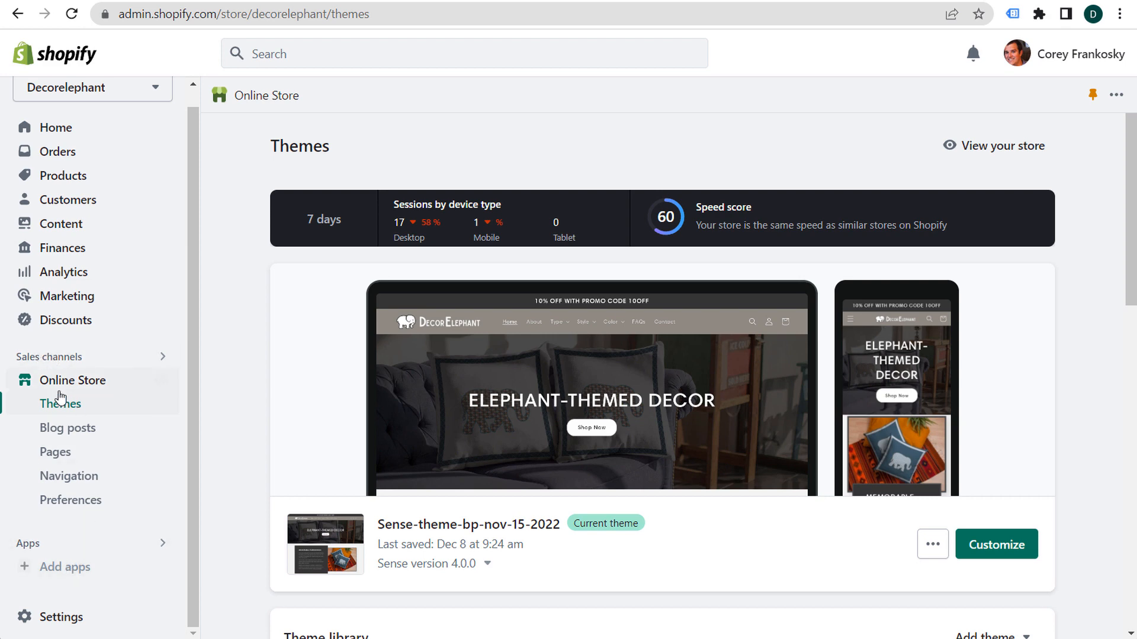
{"action": "left_click", "coordinate": [79, 506]}
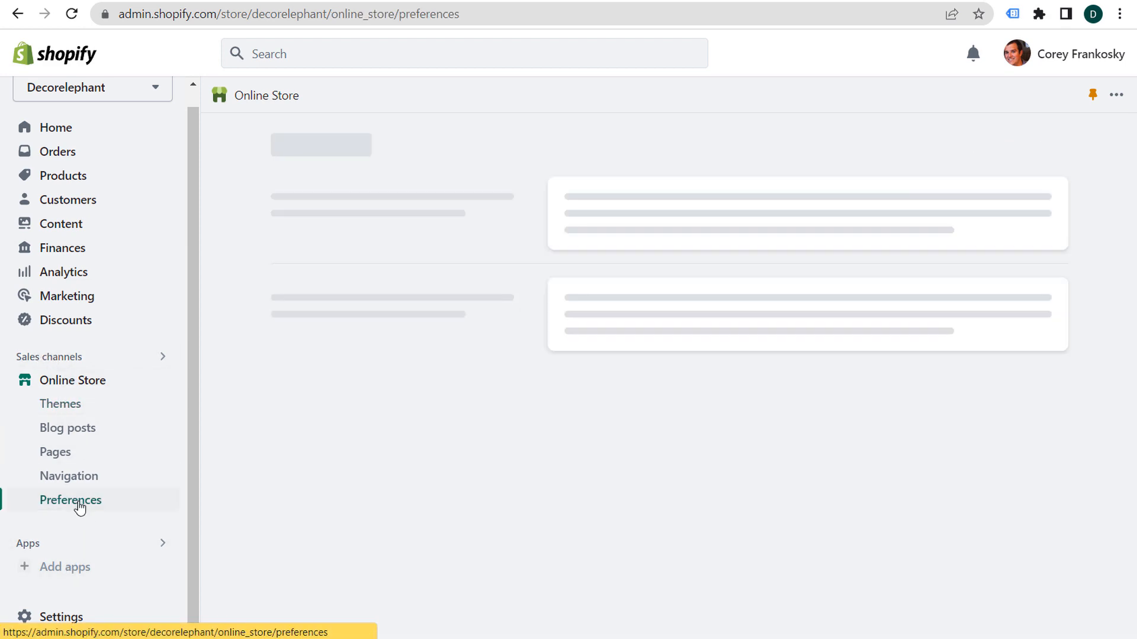
{"action": "scroll", "coordinate": [508, 294], "scroll_direction": "down", "scroll_amount": 10}
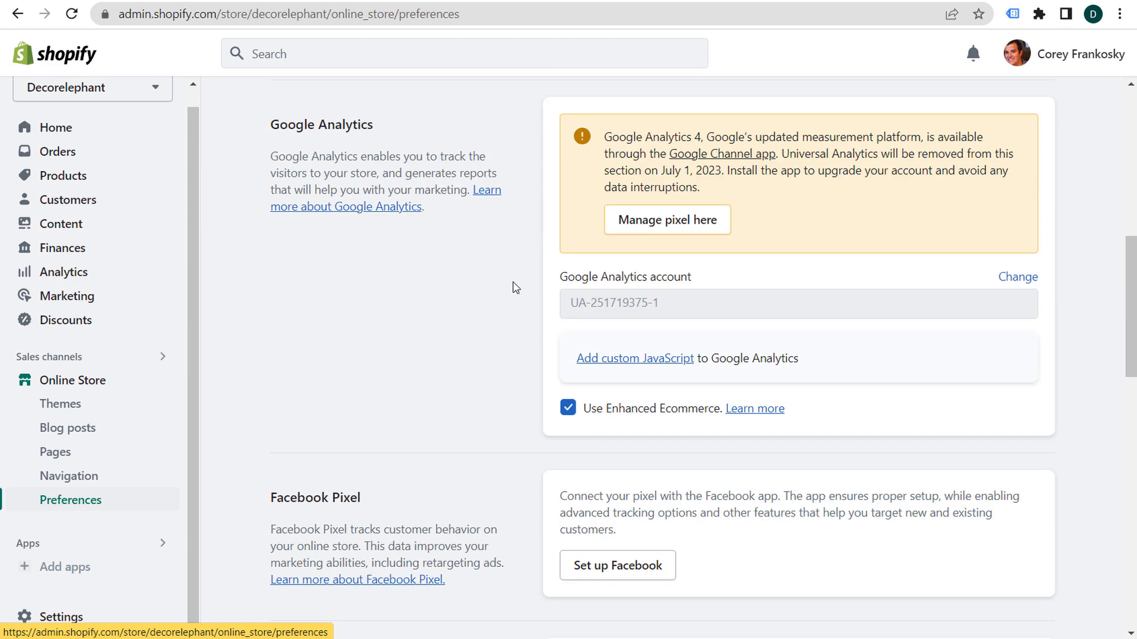
{"action": "left_click_drag", "start_coordinate": [609, 137], "coordinate": [926, 137]}
{"action": "left_click", "coordinate": [983, 140]}
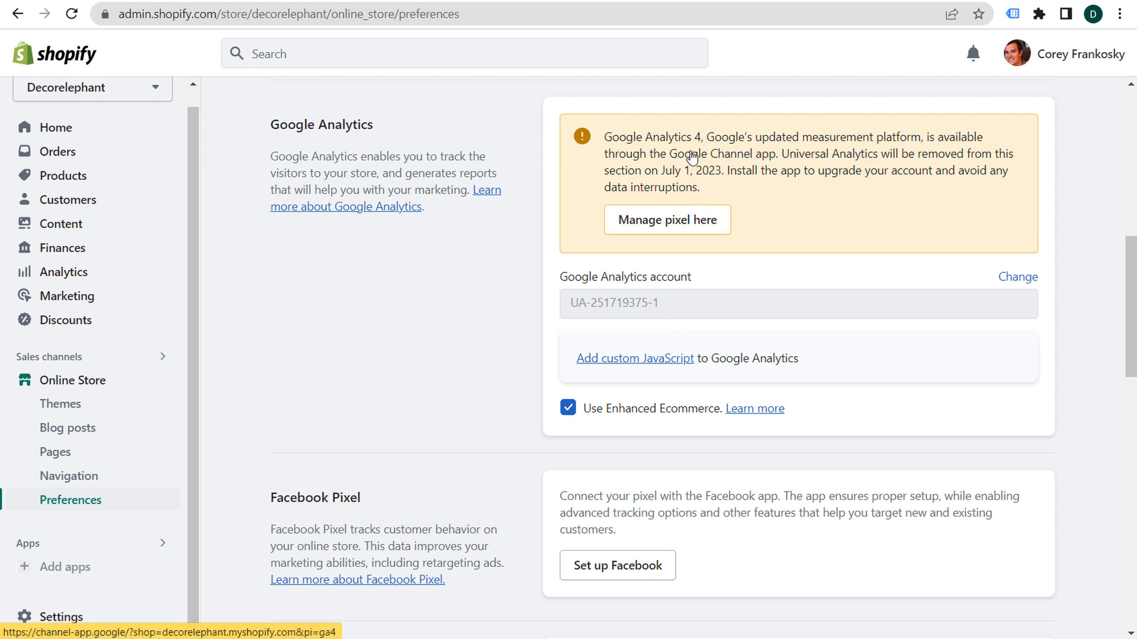
Go to the Shopify App Store, search for "google channel", and open the Google & YouTube app listing
{"action": "left_click", "coordinate": [67, 569]}
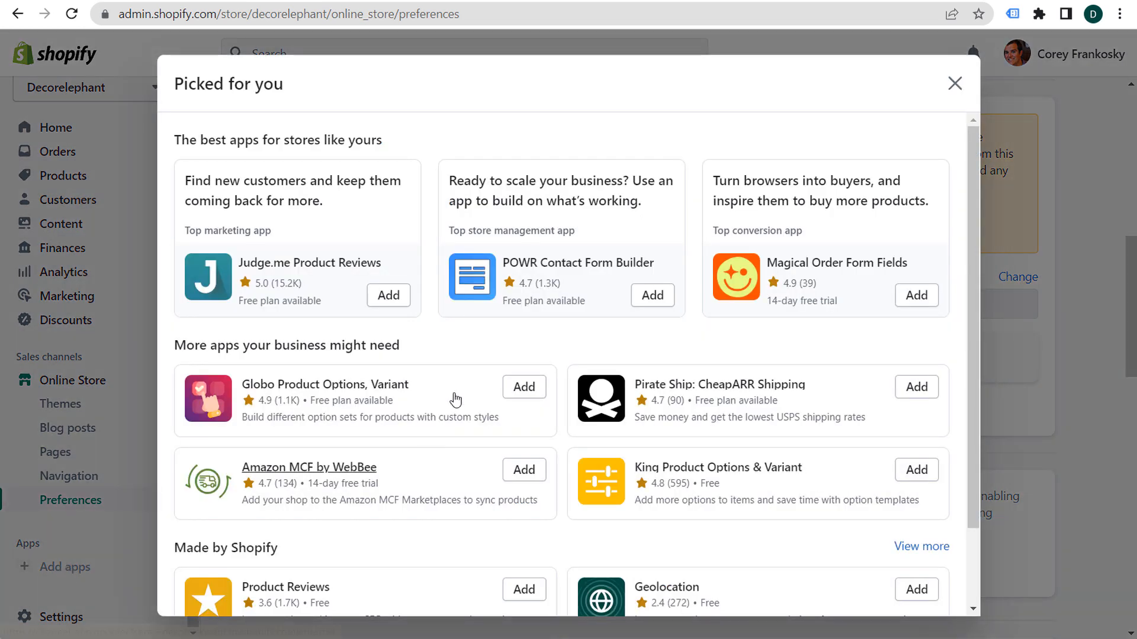
{"action": "scroll", "coordinate": [569, 427], "scroll_direction": "down", "scroll_amount": 2}
{"action": "left_click", "coordinate": [609, 597]}
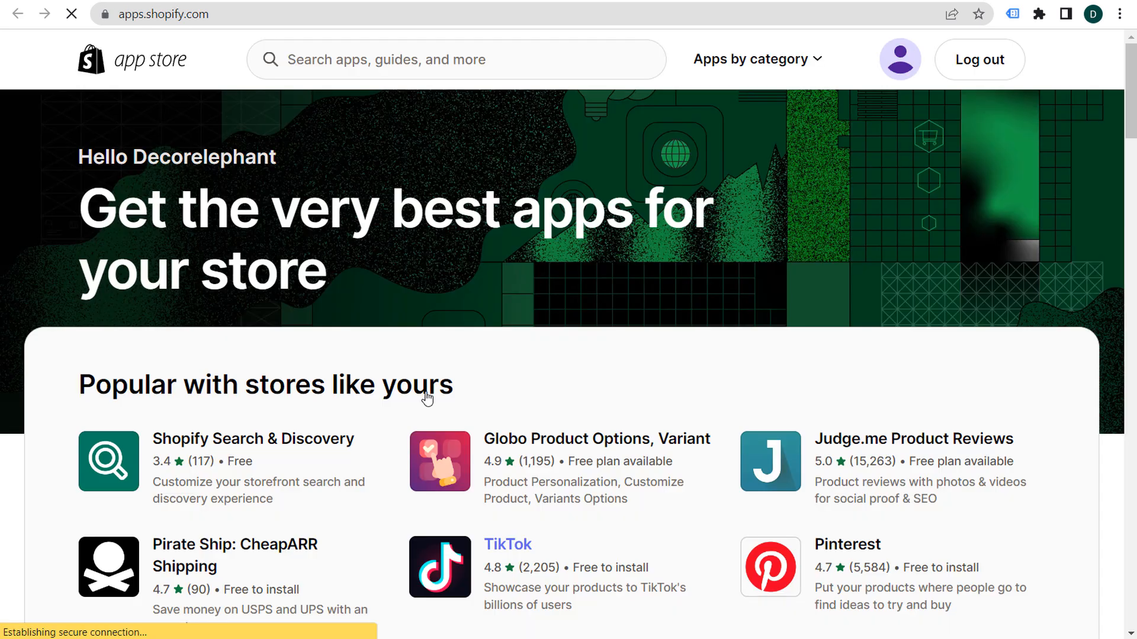
{"action": "left_click", "coordinate": [350, 60]}
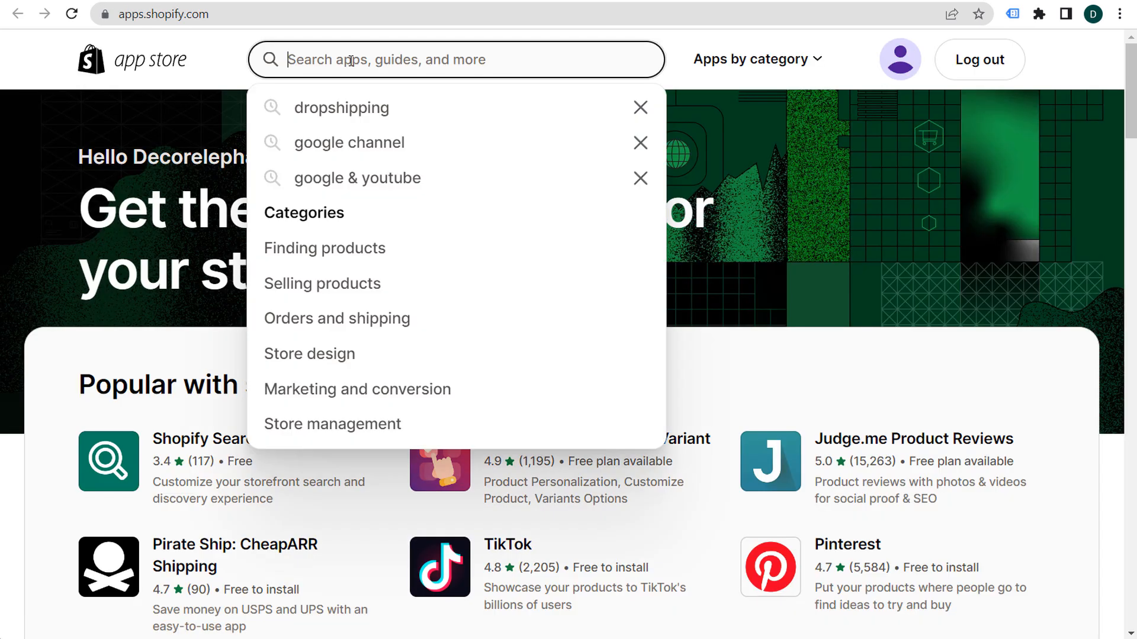
{"action": "type", "text": "google channel"}
{"action": "key", "text": "Return"}
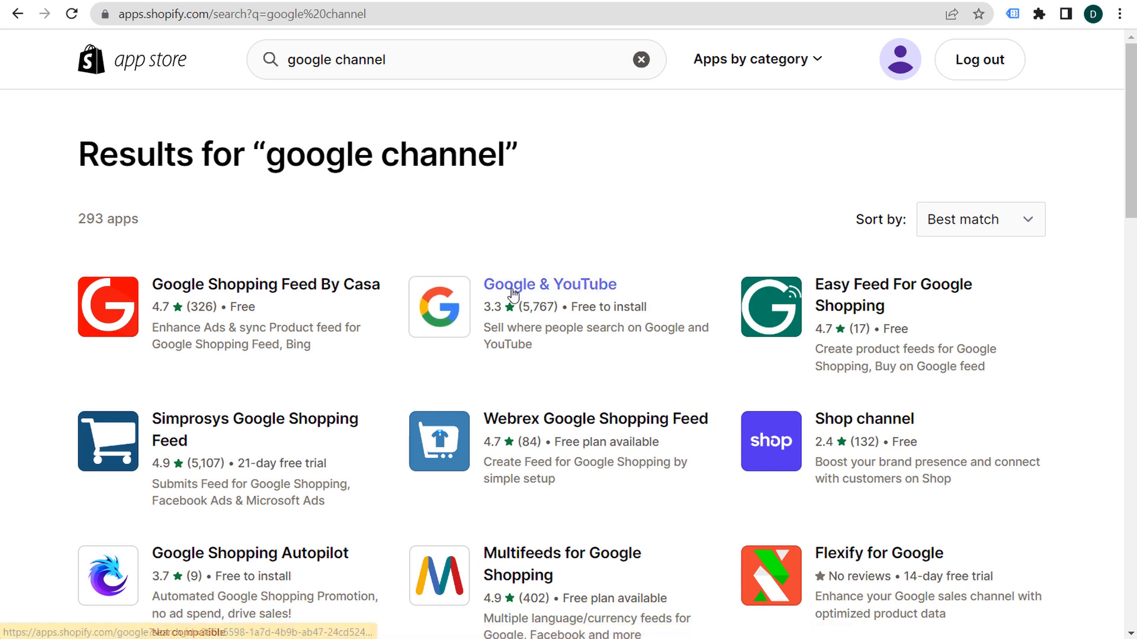
{"action": "left_click", "coordinate": [576, 289]}
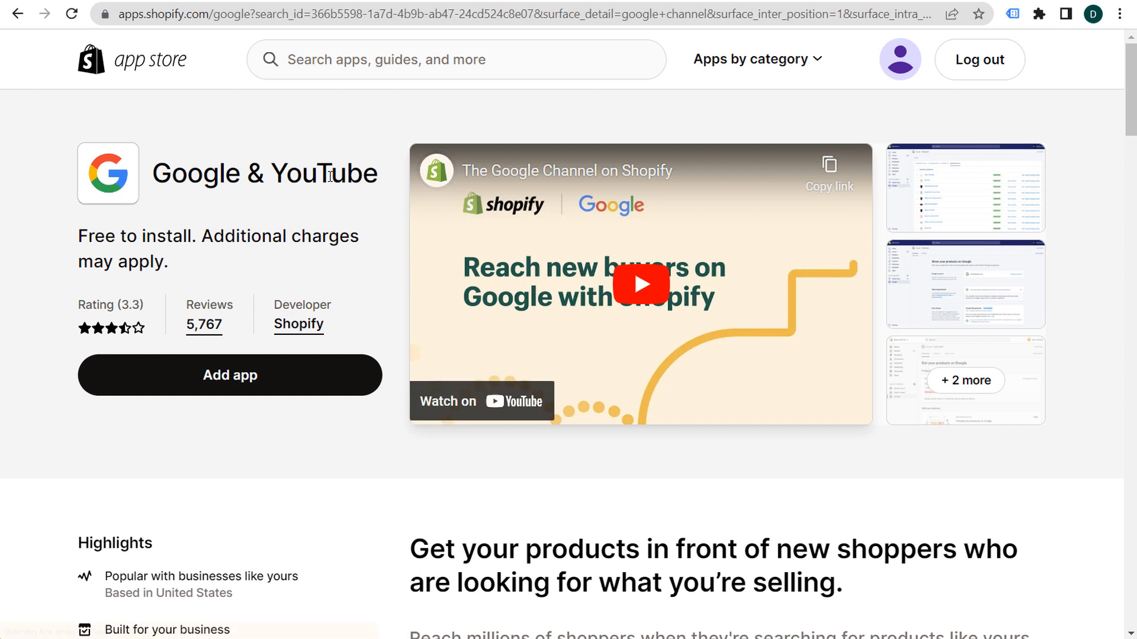
Add the Google & YouTube app to the store as a sales channel and pin it to the navigation
{"action": "left_click", "coordinate": [204, 390]}
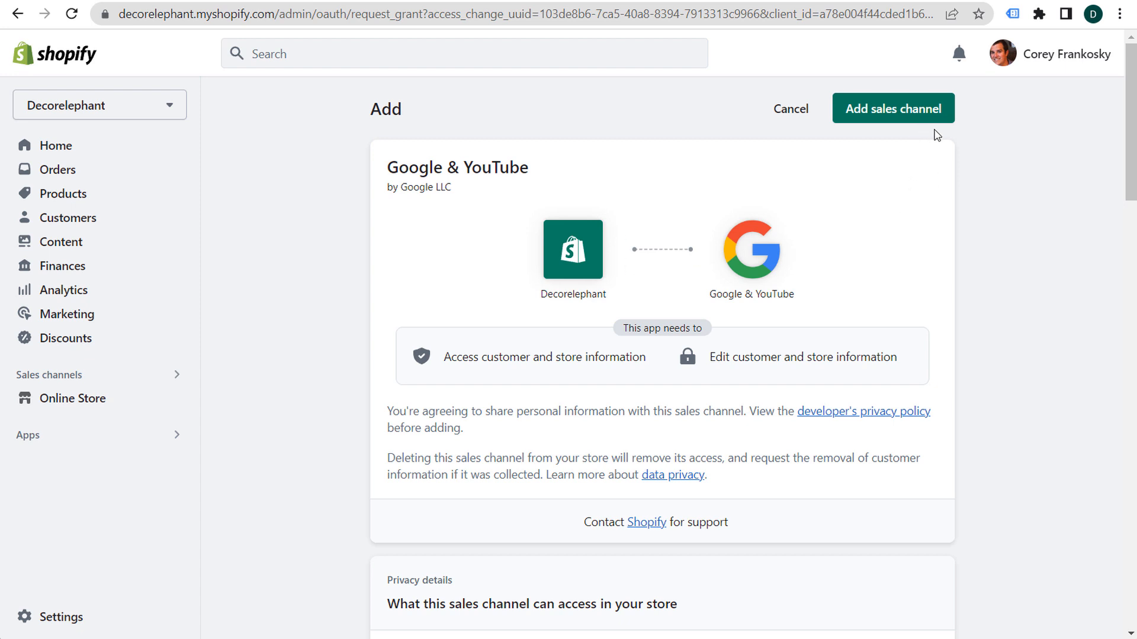
{"action": "left_click", "coordinate": [920, 117]}
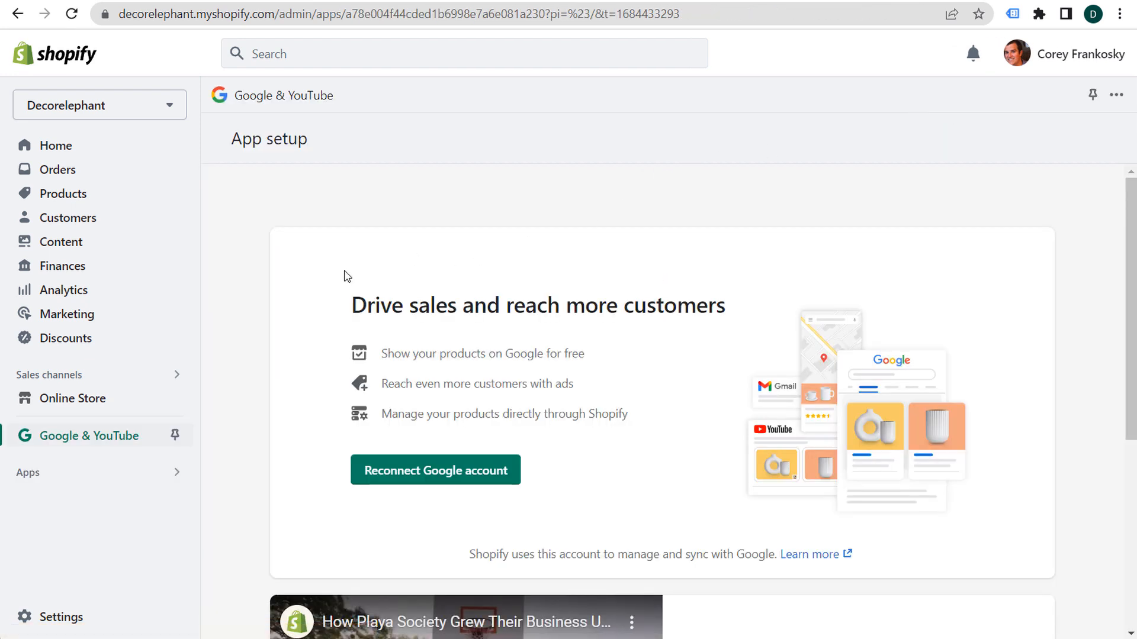
{"action": "left_click", "coordinate": [175, 438]}
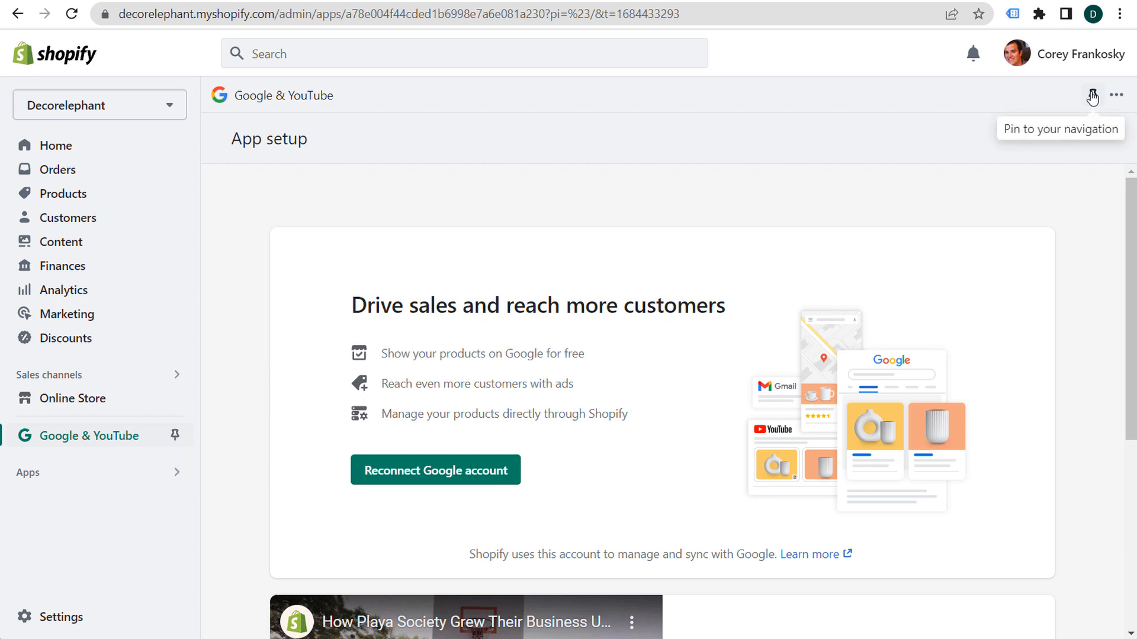
{"action": "left_click", "coordinate": [176, 439]}
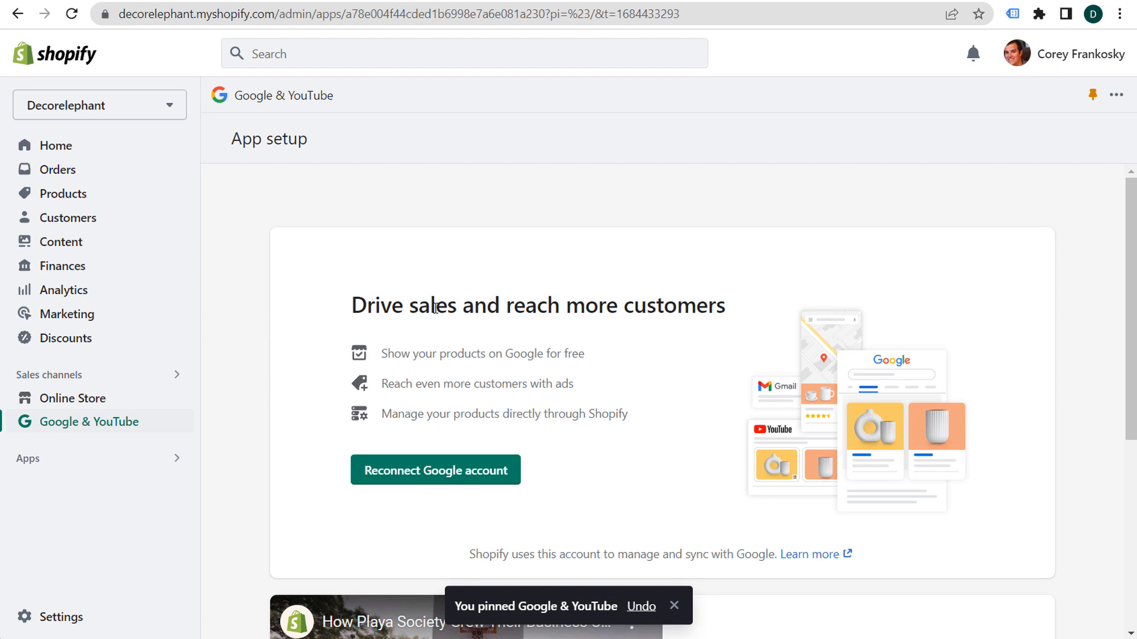
Reconnect the store's Google account to the Google & YouTube app and allow Google Channel by Shopify the requested access
{"action": "left_click", "coordinate": [419, 476]}
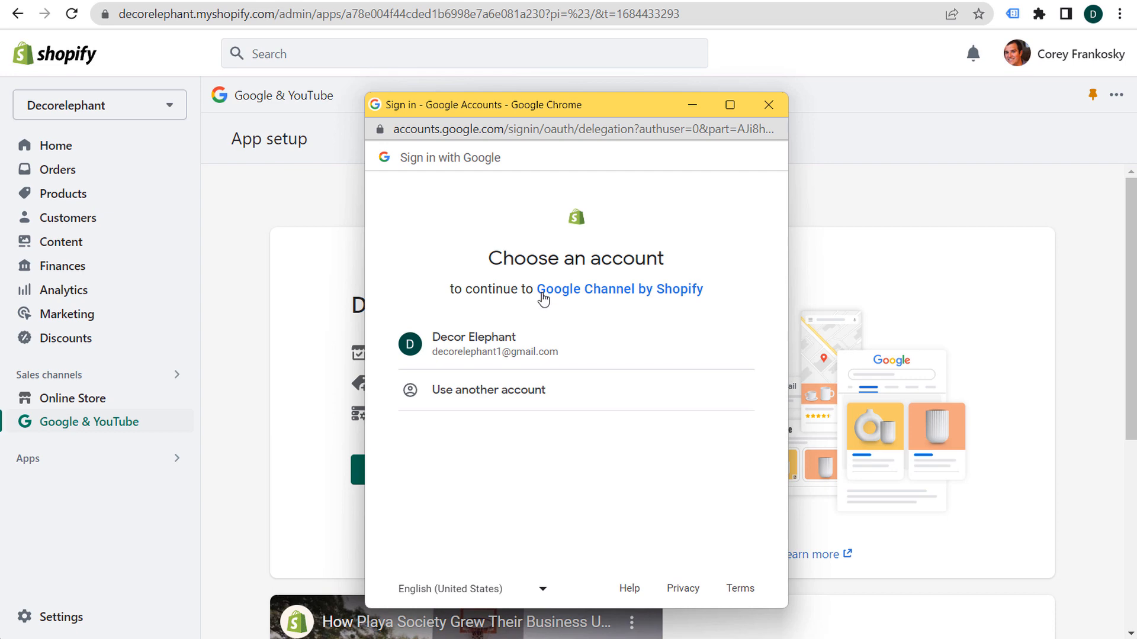
{"action": "left_click", "coordinate": [536, 351]}
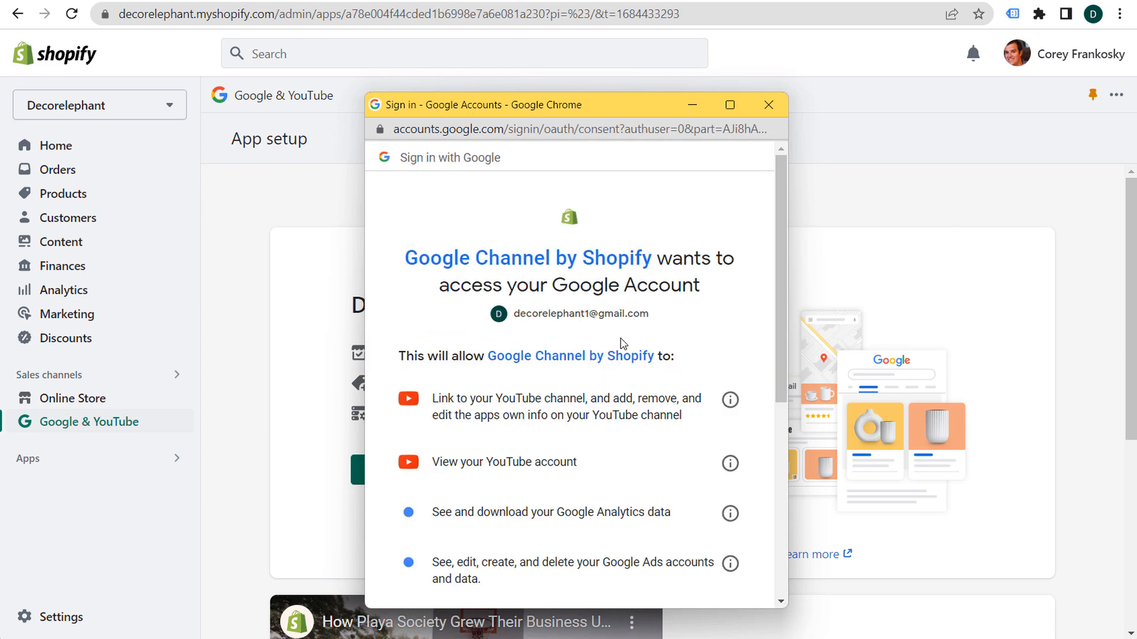
{"action": "scroll", "coordinate": [754, 338], "scroll_direction": "down", "scroll_amount": 4}
{"action": "scroll", "coordinate": [754, 338], "scroll_direction": "down", "scroll_amount": 2}
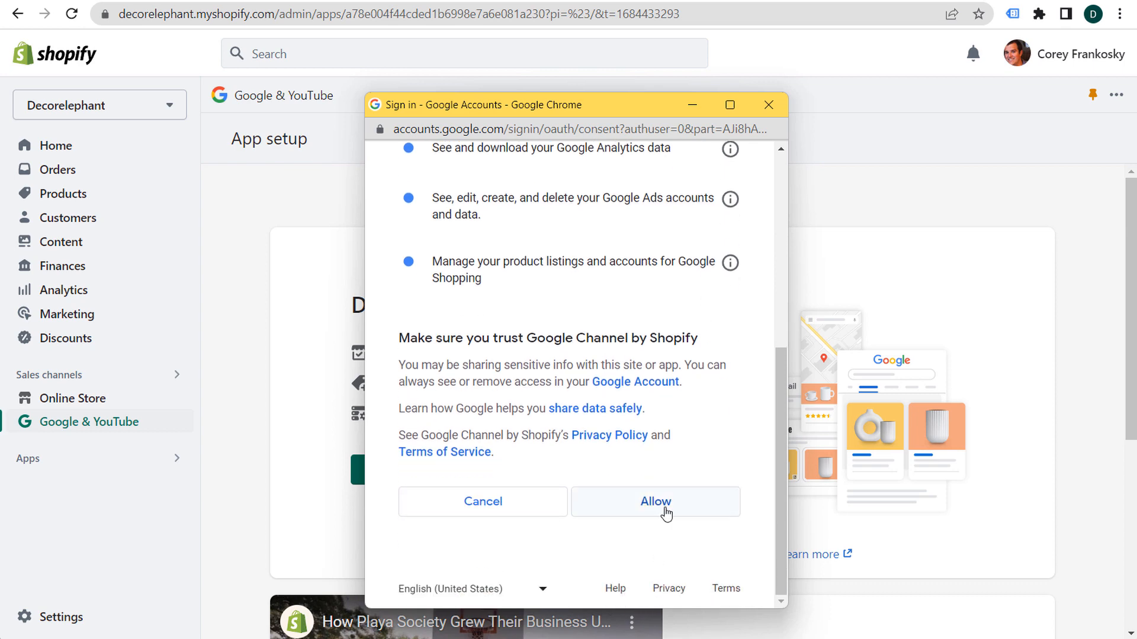
{"action": "left_click", "coordinate": [666, 511]}
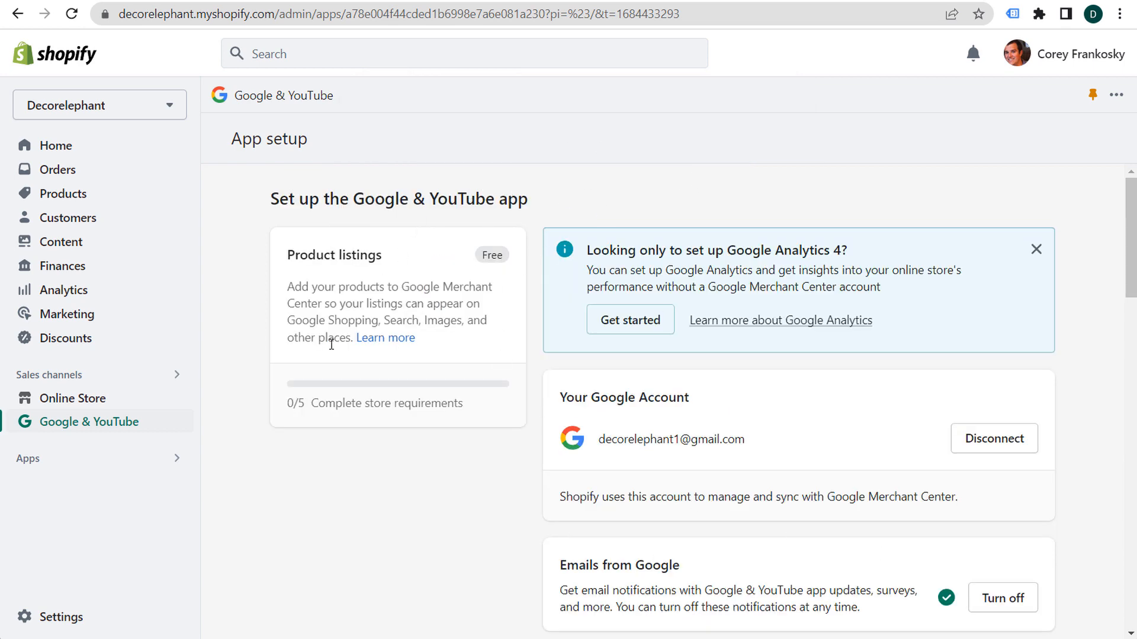
Examine the Google & YouTube app setup page, from the product listings progress and store requirements through to the terms and conditions
{"action": "left_click_drag", "start_coordinate": [287, 407], "coordinate": [499, 427]}
{"action": "left_click", "coordinate": [430, 383]}
{"action": "left_click_drag", "start_coordinate": [287, 255], "coordinate": [382, 255]}
{"action": "left_click", "coordinate": [432, 319]}
{"action": "scroll", "coordinate": [550, 399], "scroll_direction": "down", "scroll_amount": 4}
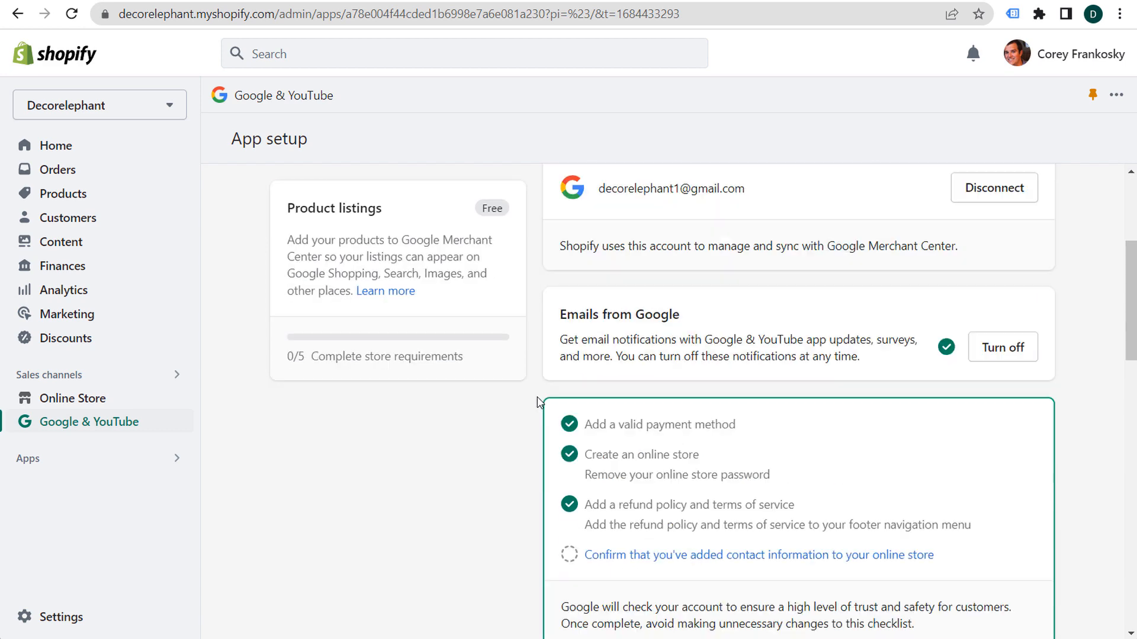
{"action": "scroll", "coordinate": [537, 402], "scroll_direction": "down", "scroll_amount": 12}
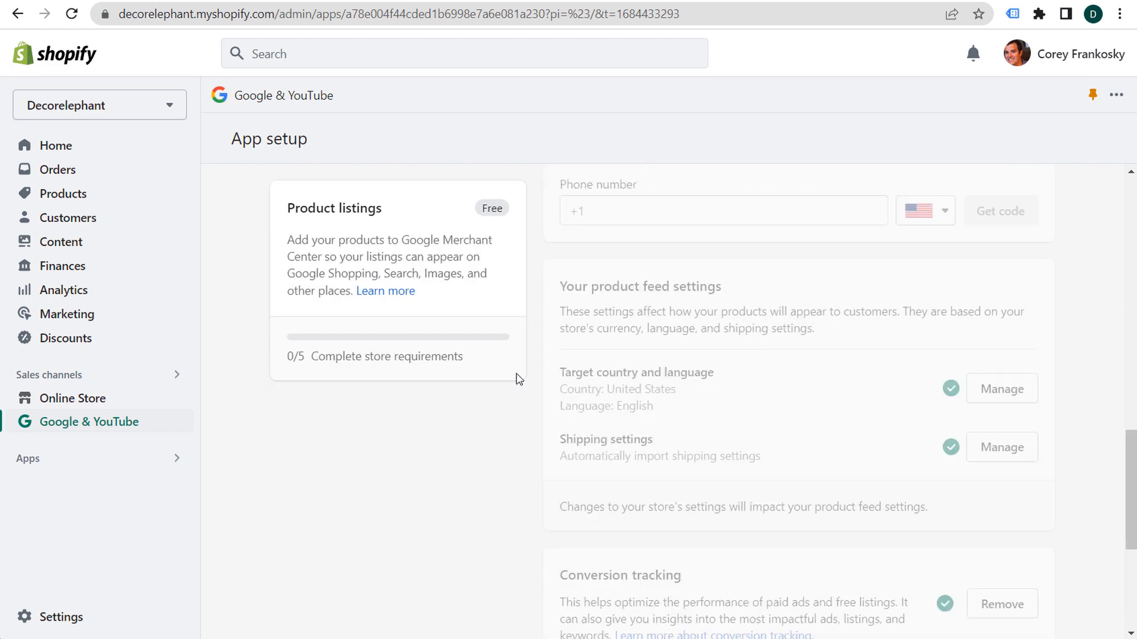
{"action": "scroll", "coordinate": [519, 379], "scroll_direction": "down", "scroll_amount": 5}
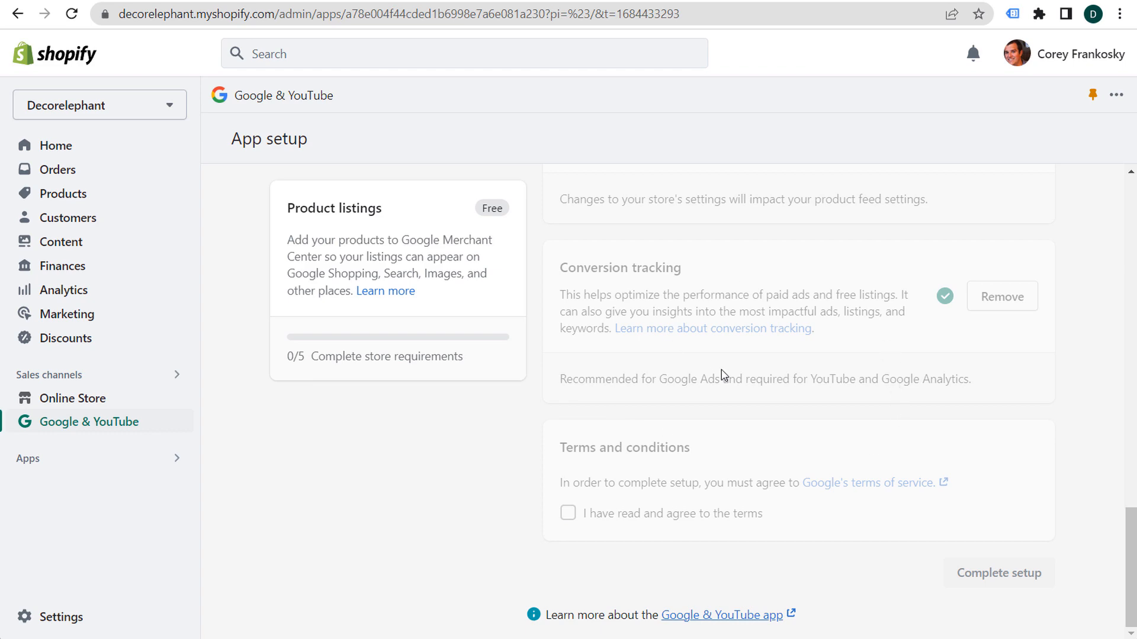
{"action": "scroll", "coordinate": [556, 376], "scroll_direction": "up", "scroll_amount": 13}
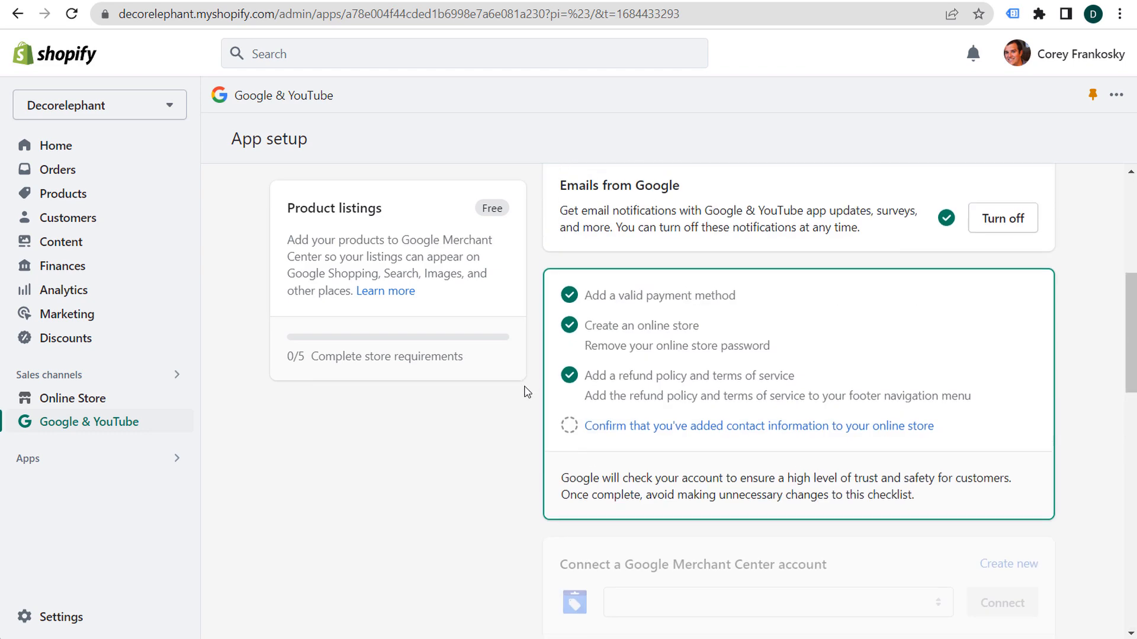
{"action": "scroll", "coordinate": [592, 244], "scroll_direction": "up", "scroll_amount": 3}
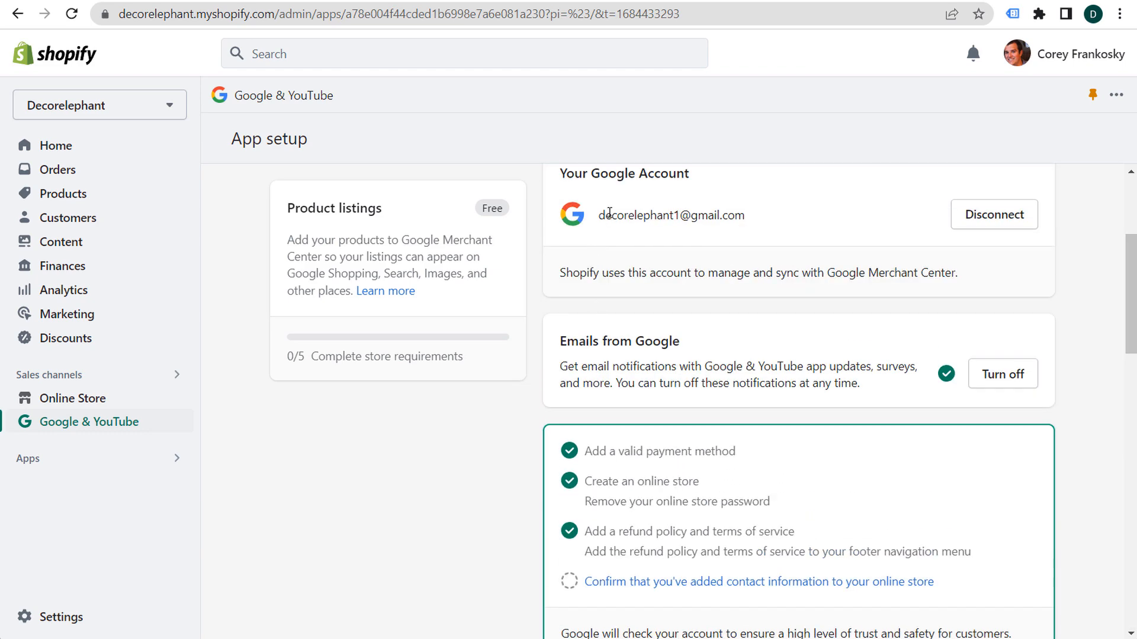
Review the store requirements checklist and confirm that contact information has been added to the online store
{"action": "scroll", "coordinate": [663, 293], "scroll_direction": "down", "scroll_amount": 1}
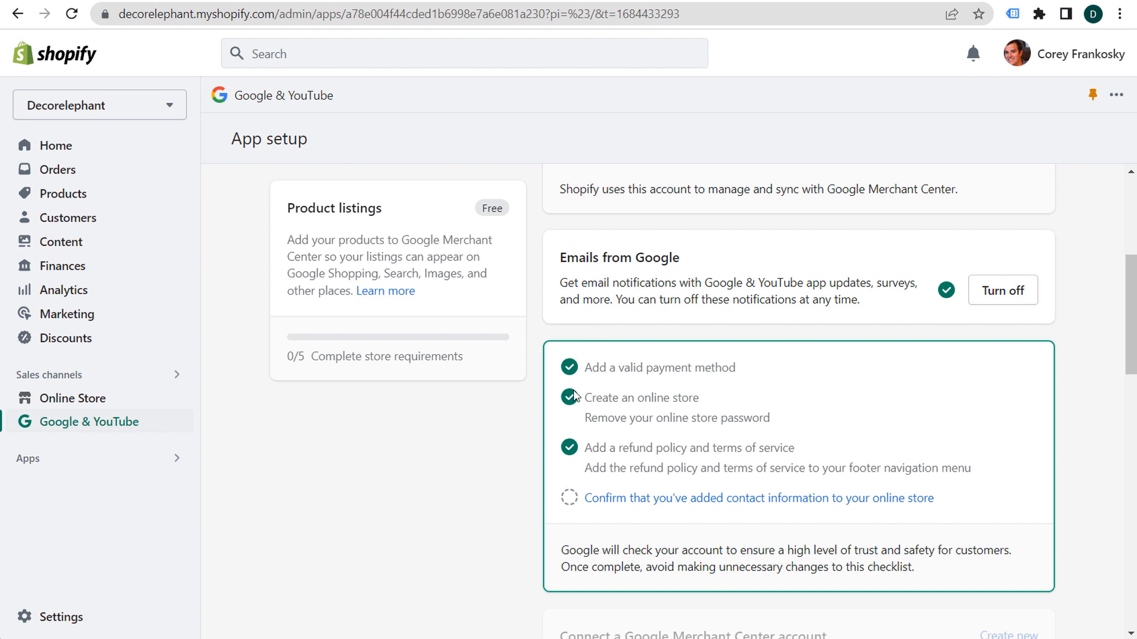
{"action": "left_click_drag", "start_coordinate": [585, 371], "coordinate": [766, 388]}
{"action": "left_click", "coordinate": [679, 448]}
{"action": "left_click_drag", "start_coordinate": [579, 450], "coordinate": [848, 455]}
{"action": "left_click", "coordinate": [862, 448]}
{"action": "left_click", "coordinate": [683, 502]}
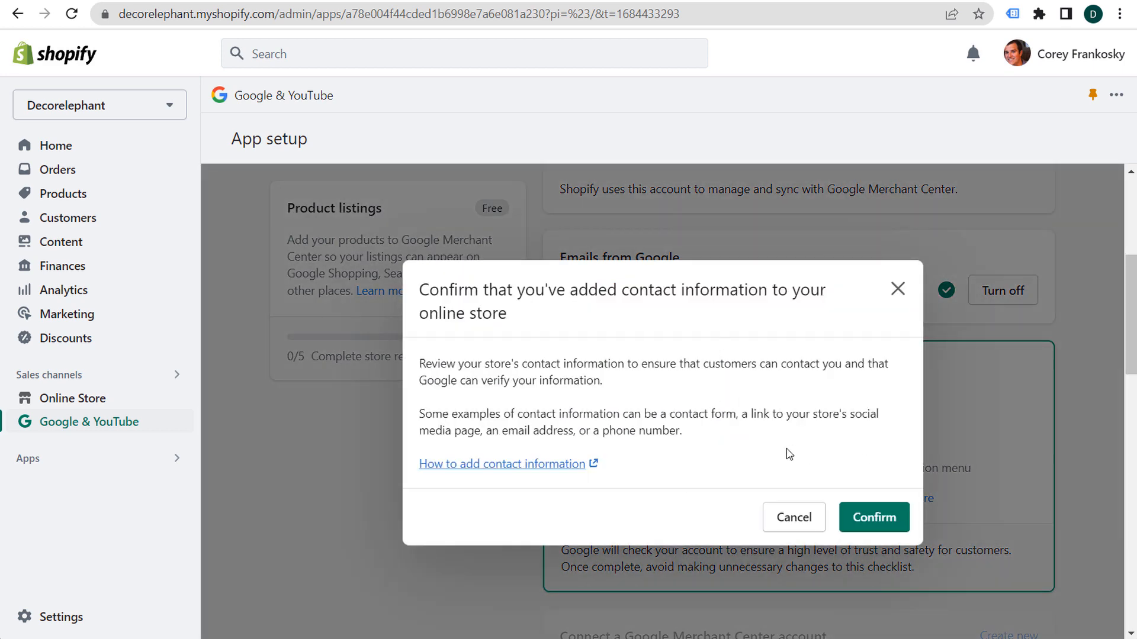
{"action": "left_click", "coordinate": [873, 518]}
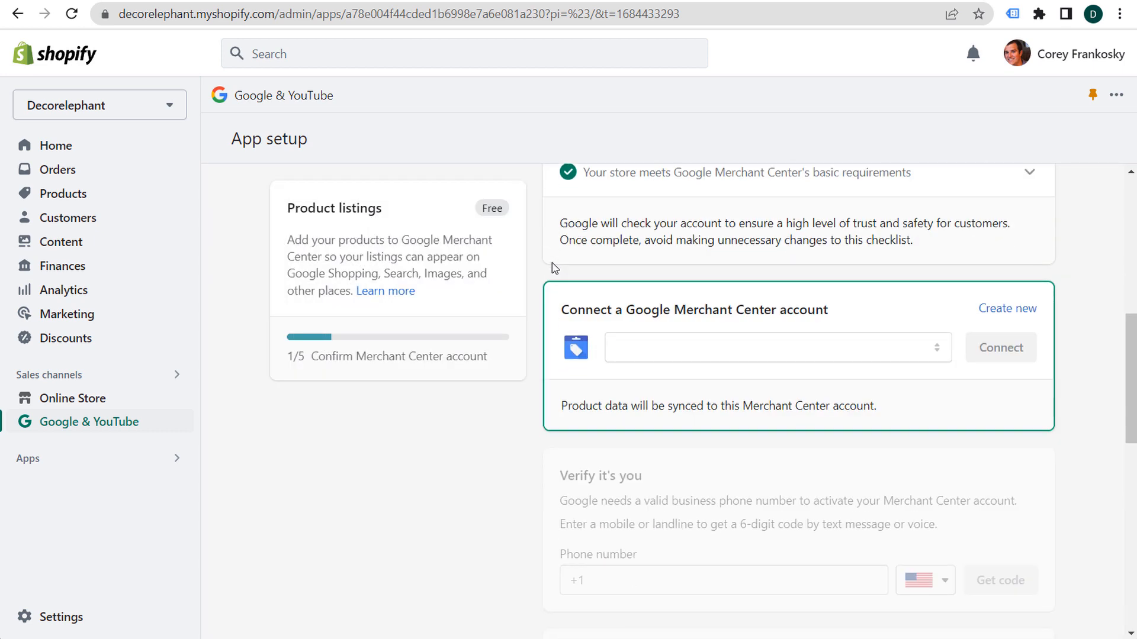
Create a new Google Merchant Center account for Decorelephant and connect it to the app
{"action": "left_click_drag", "start_coordinate": [565, 226], "coordinate": [812, 230]}
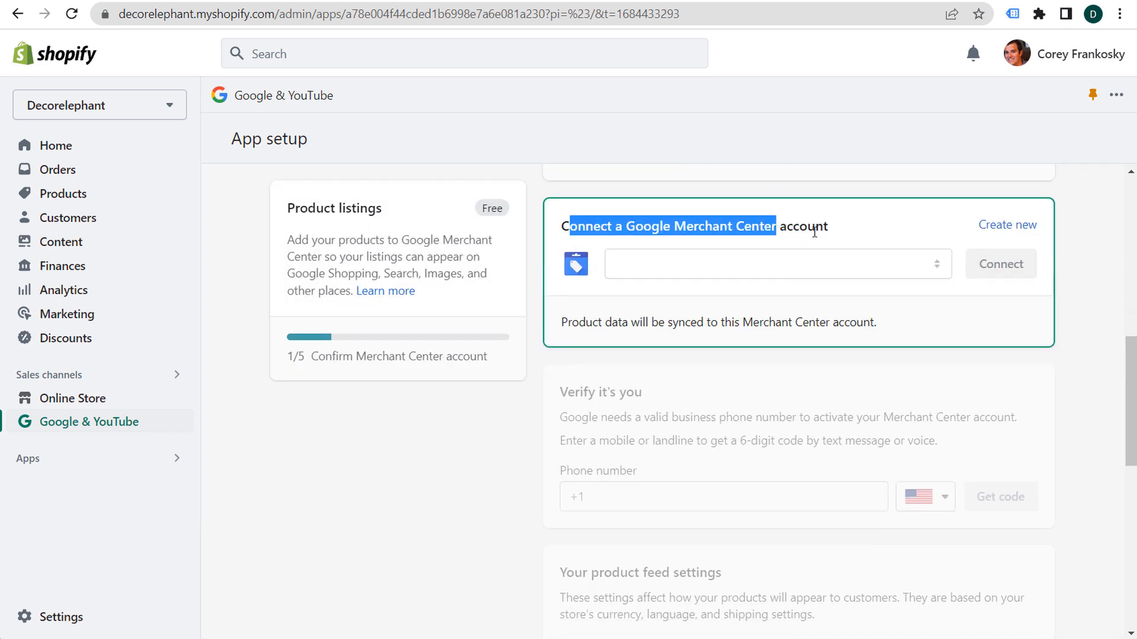
{"action": "left_click", "coordinate": [814, 232]}
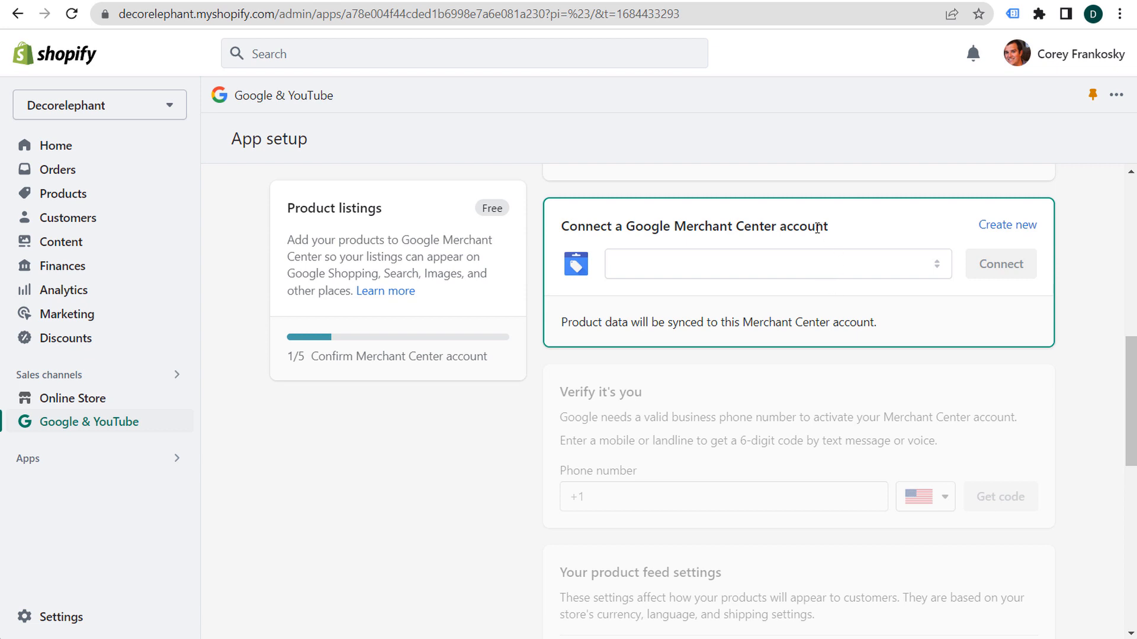
{"action": "left_click", "coordinate": [998, 227]}
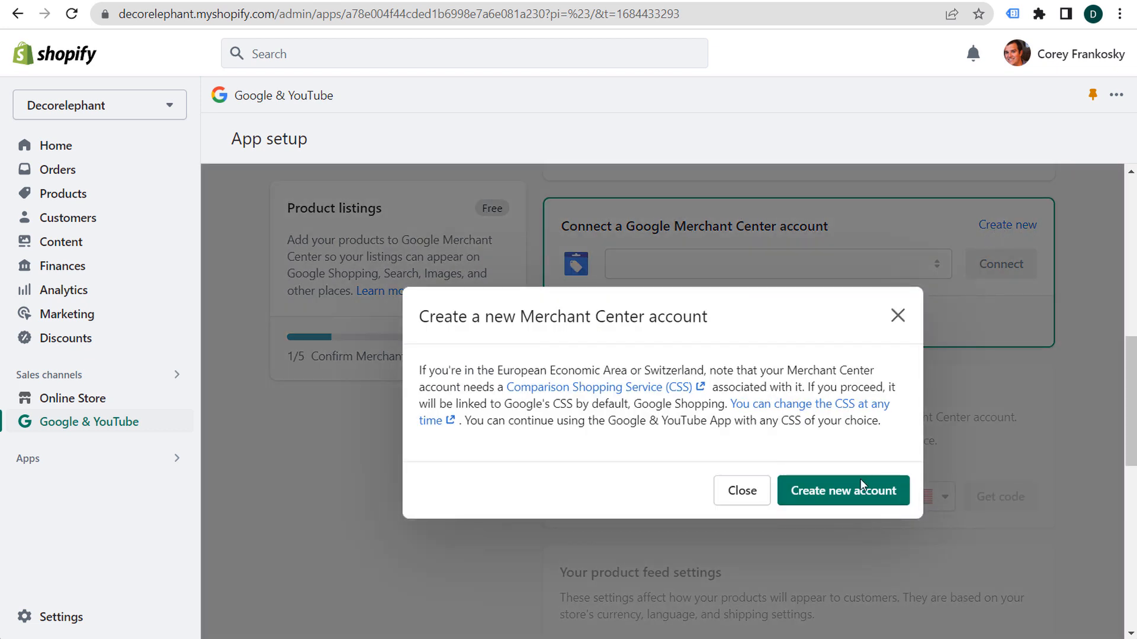
{"action": "left_click", "coordinate": [843, 501]}
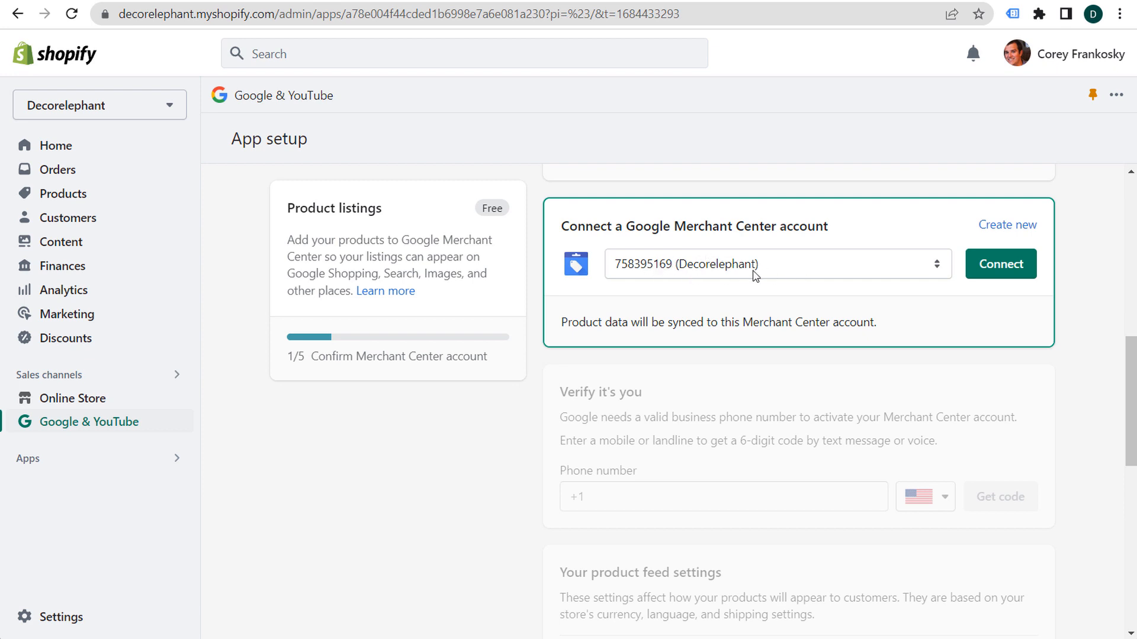
{"action": "left_click", "coordinate": [999, 273]}
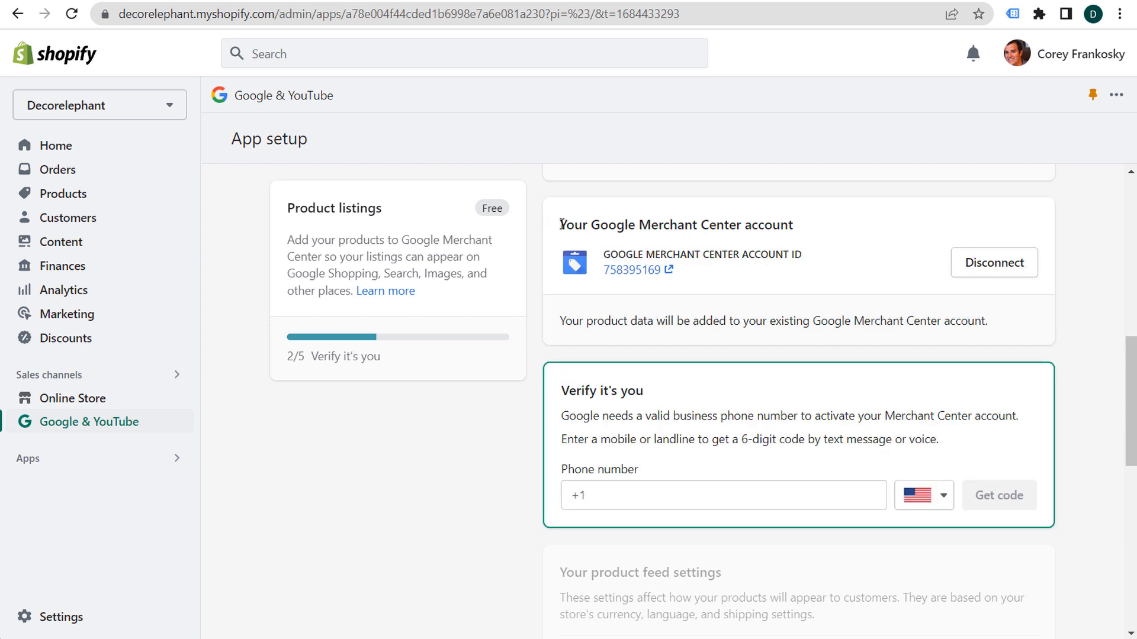
{"action": "left_click_drag", "start_coordinate": [561, 225], "coordinate": [769, 225]}
{"action": "left_click", "coordinate": [769, 225]}
Review the business phone verification and the product feed settings for target country, language and shipping
{"action": "scroll", "coordinate": [537, 265], "scroll_direction": "down", "scroll_amount": 3}
{"action": "scroll", "coordinate": [537, 249], "scroll_direction": "down", "scroll_amount": 3}
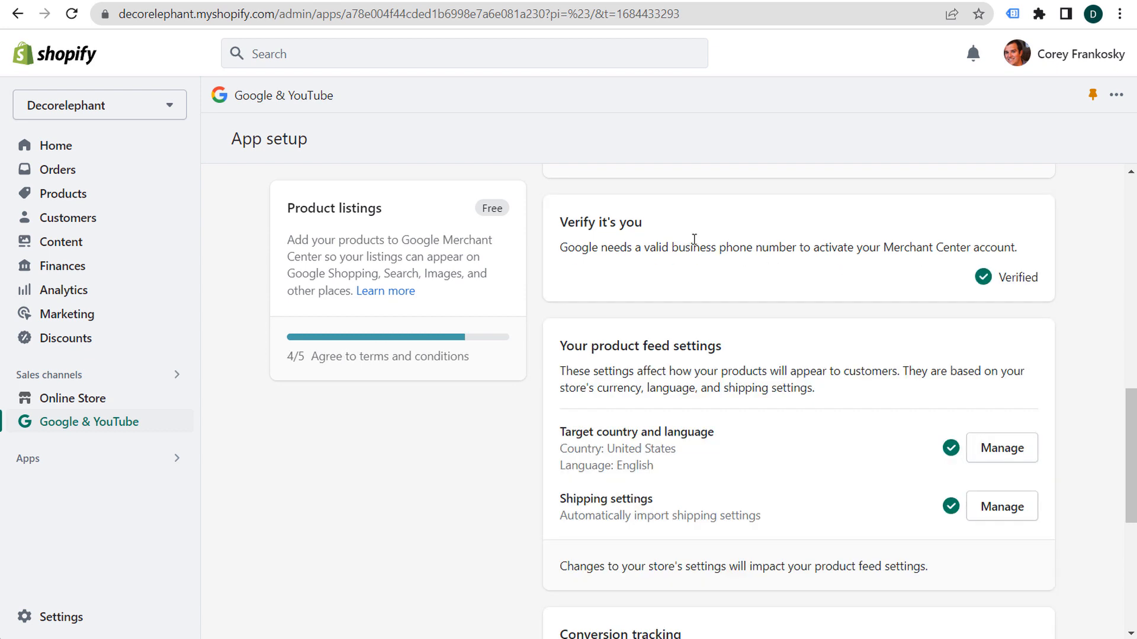
{"action": "left_click_drag", "start_coordinate": [635, 248], "coordinate": [820, 247]}
{"action": "scroll", "coordinate": [544, 343], "scroll_direction": "down", "scroll_amount": 1}
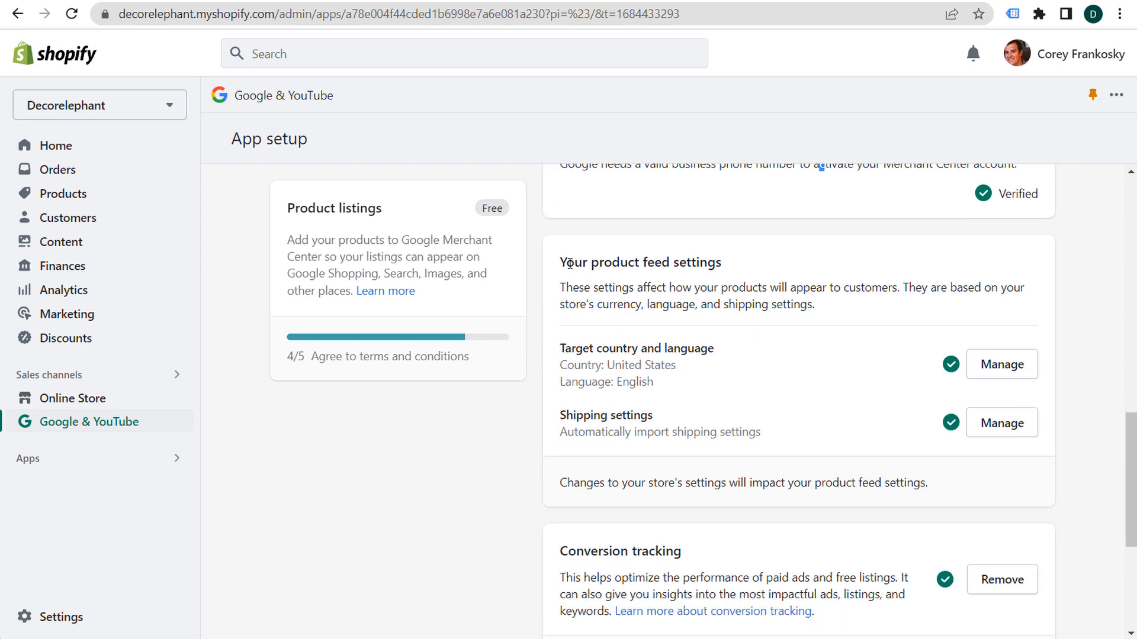
{"action": "left_click_drag", "start_coordinate": [570, 264], "coordinate": [702, 280]}
{"action": "left_click_drag", "start_coordinate": [556, 349], "coordinate": [737, 349]}
{"action": "left_click_drag", "start_coordinate": [559, 415], "coordinate": [647, 416]}
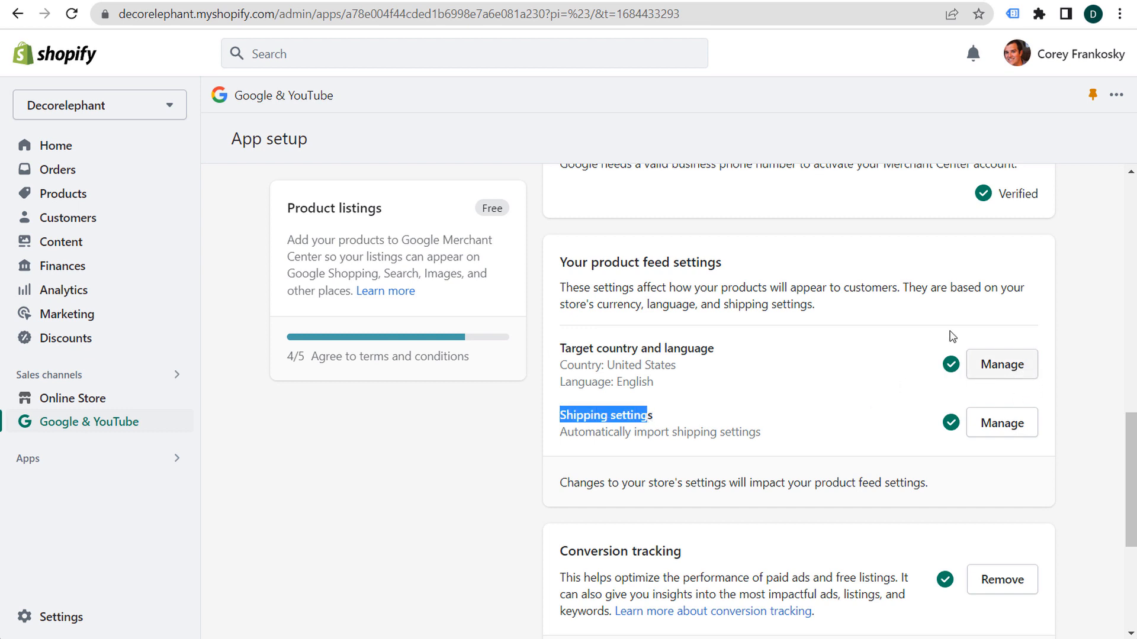
Review the conversion tracking section, agree to Google's terms of service and complete the Google & YouTube app setup
{"action": "scroll", "coordinate": [892, 345], "scroll_direction": "down", "scroll_amount": 4}
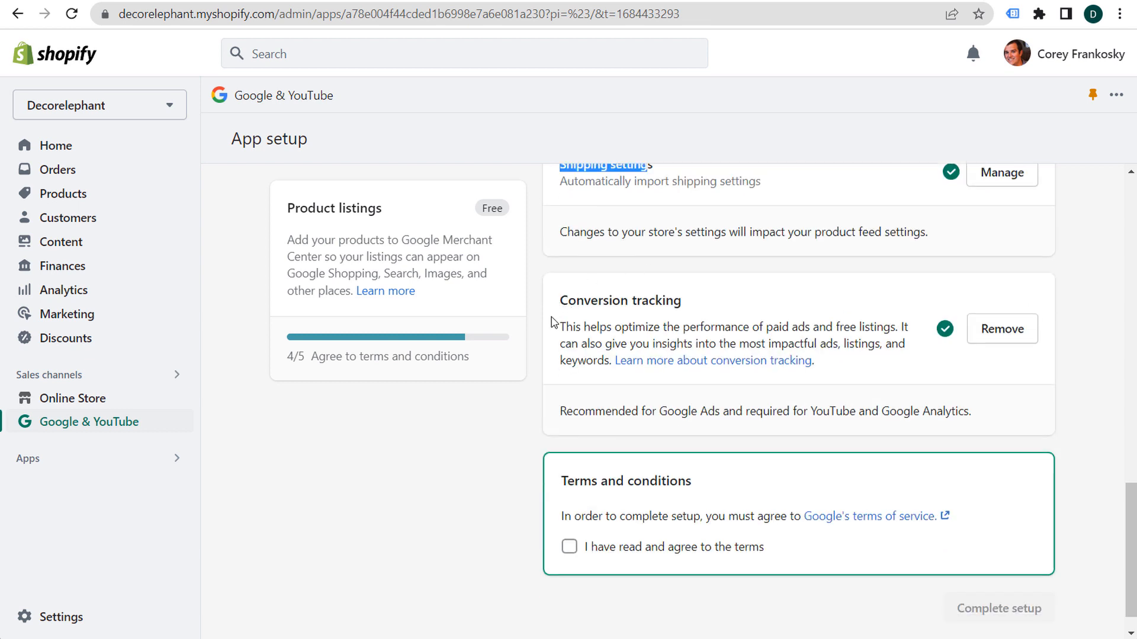
{"action": "left_click_drag", "start_coordinate": [562, 328], "coordinate": [897, 328]}
{"action": "left_click", "coordinate": [882, 345]}
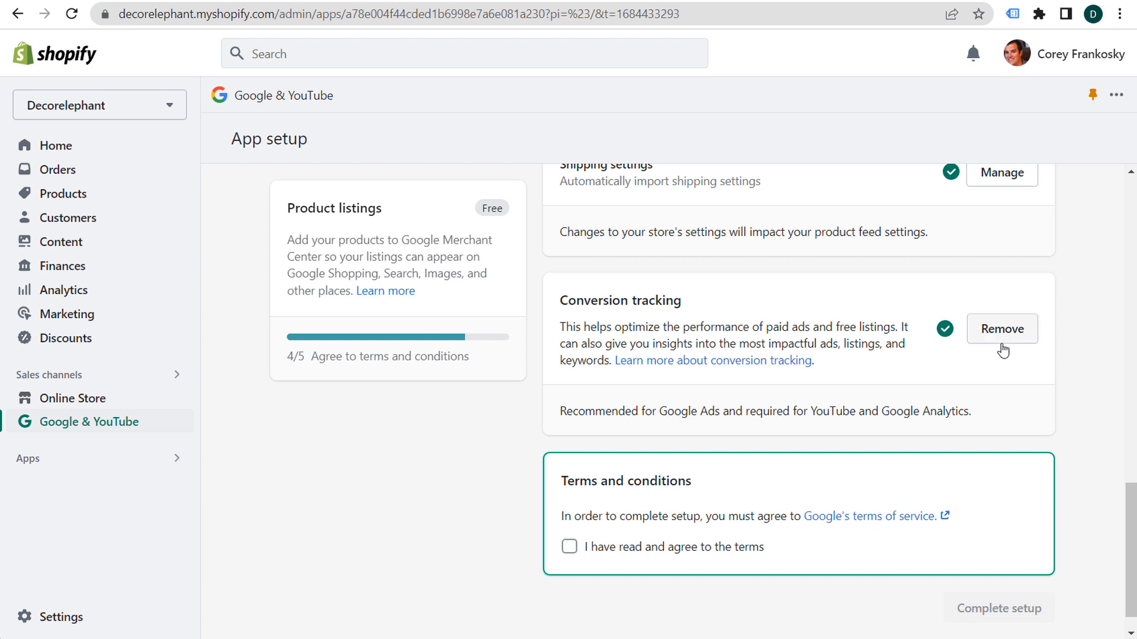
{"action": "left_click", "coordinate": [569, 548]}
{"action": "left_click", "coordinate": [1035, 618]}
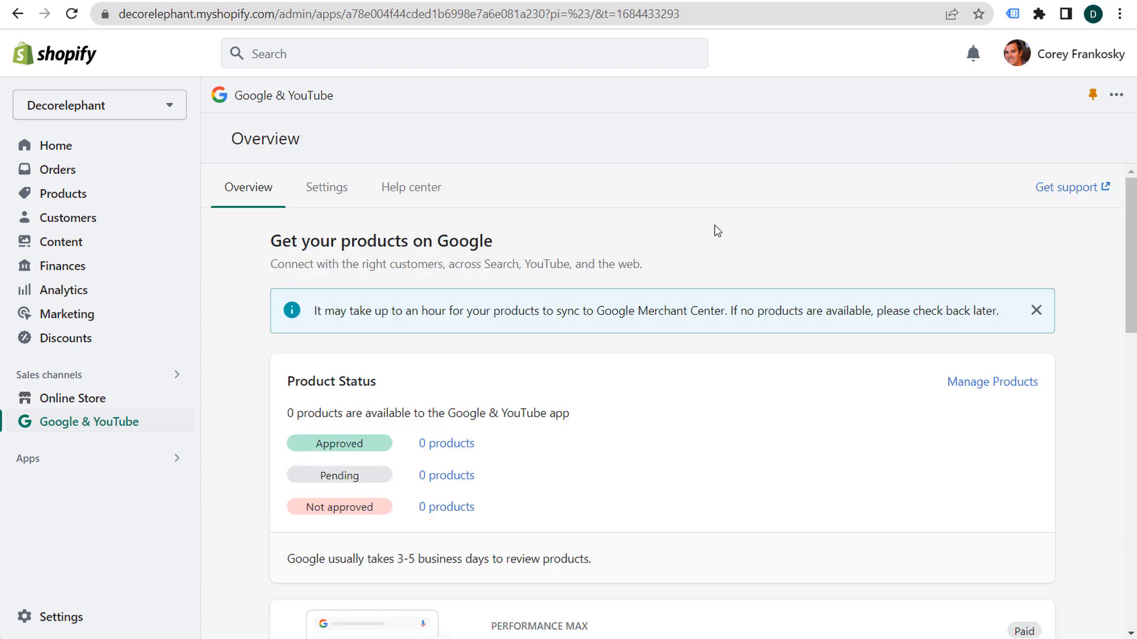
Find the Google Analytics section in the online store preferences and open its pixel management for Google Analytics 4
{"action": "left_click", "coordinate": [81, 401]}
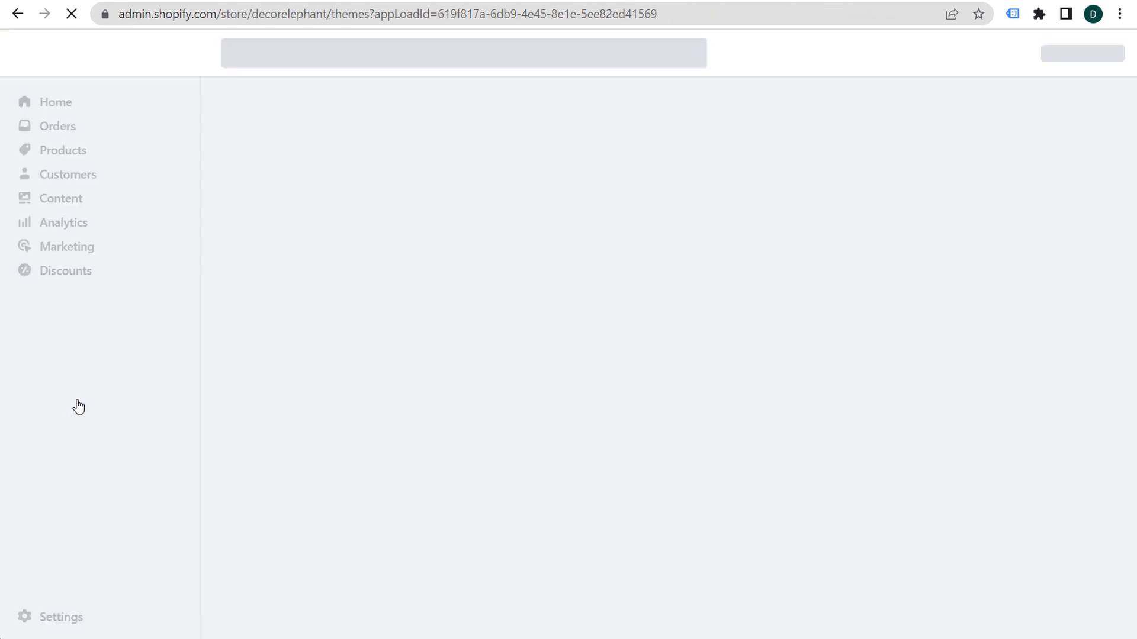
{"action": "left_click", "coordinate": [83, 472]}
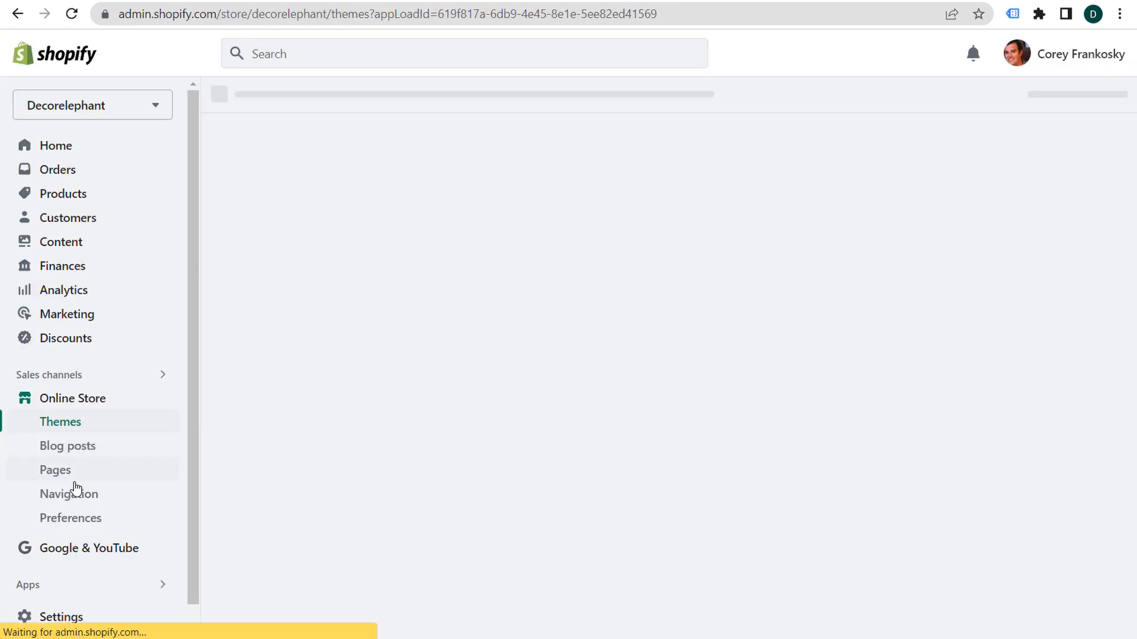
{"action": "scroll", "coordinate": [438, 260], "scroll_direction": "down", "scroll_amount": 5}
{"action": "scroll", "coordinate": [463, 239], "scroll_direction": "down", "scroll_amount": 1}
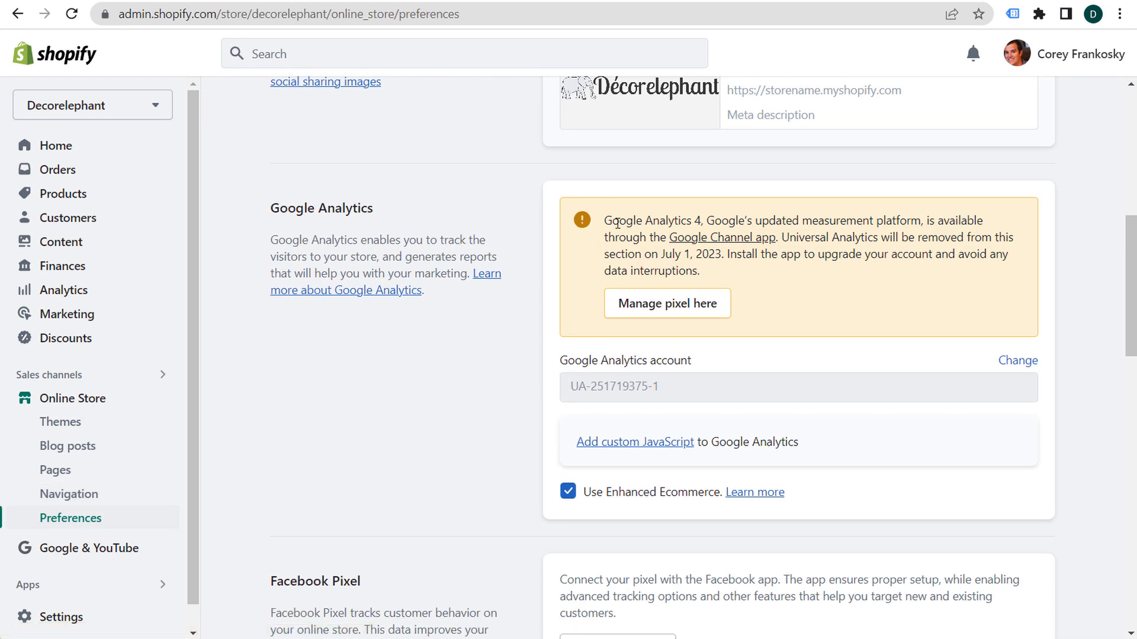
{"action": "left_click_drag", "start_coordinate": [618, 223], "coordinate": [872, 221]}
{"action": "left_click", "coordinate": [760, 219]}
{"action": "left_click", "coordinate": [872, 278]}
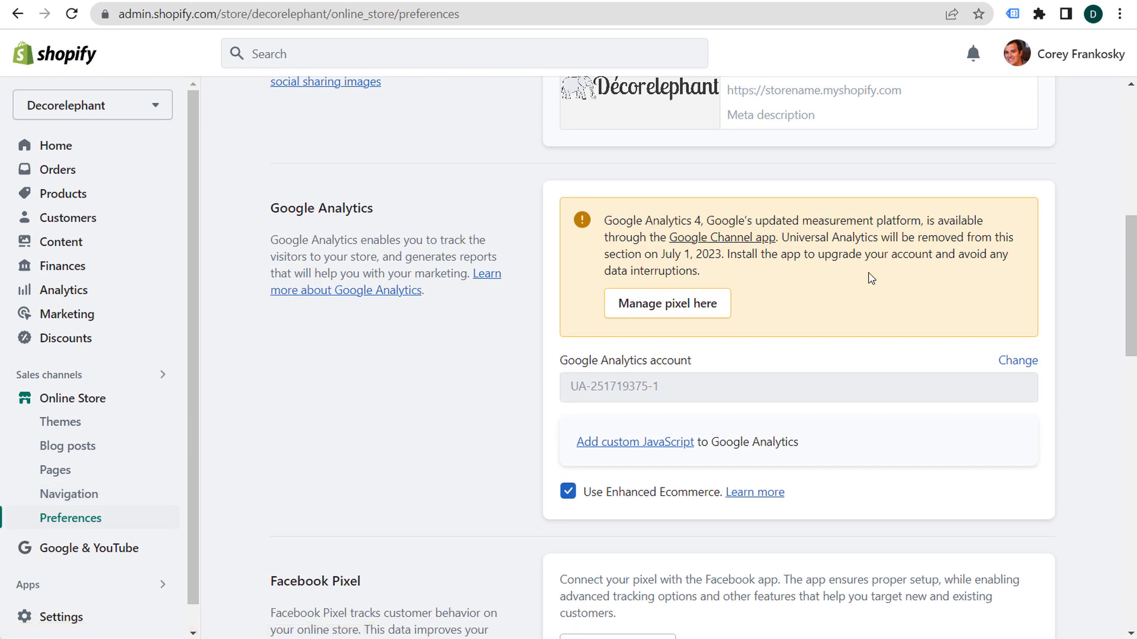
{"action": "left_click", "coordinate": [681, 306]}
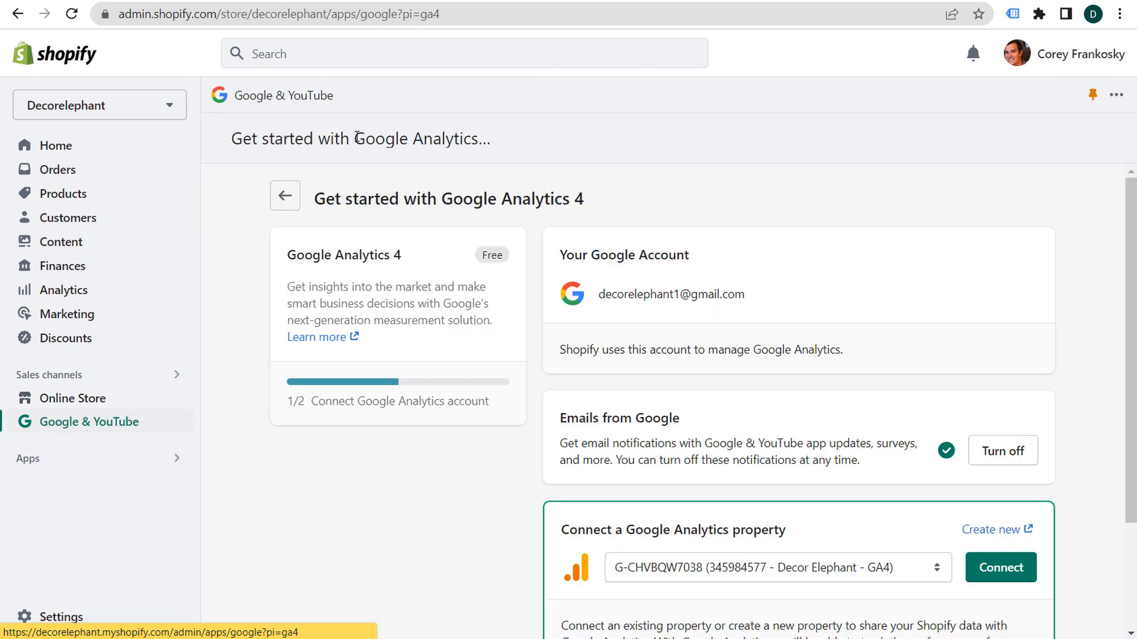
Connect the existing "Decor Elephant - GA4" Google Analytics property to the store
{"action": "left_click_drag", "start_coordinate": [317, 205], "coordinate": [606, 202]}
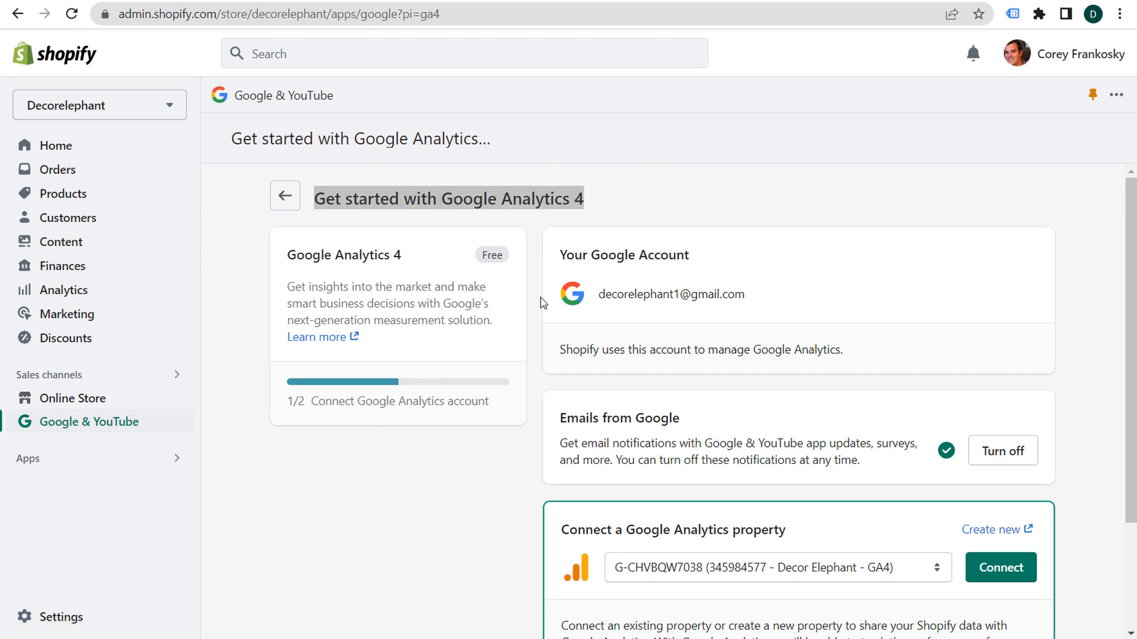
{"action": "scroll", "coordinate": [539, 296], "scroll_direction": "down", "scroll_amount": 3}
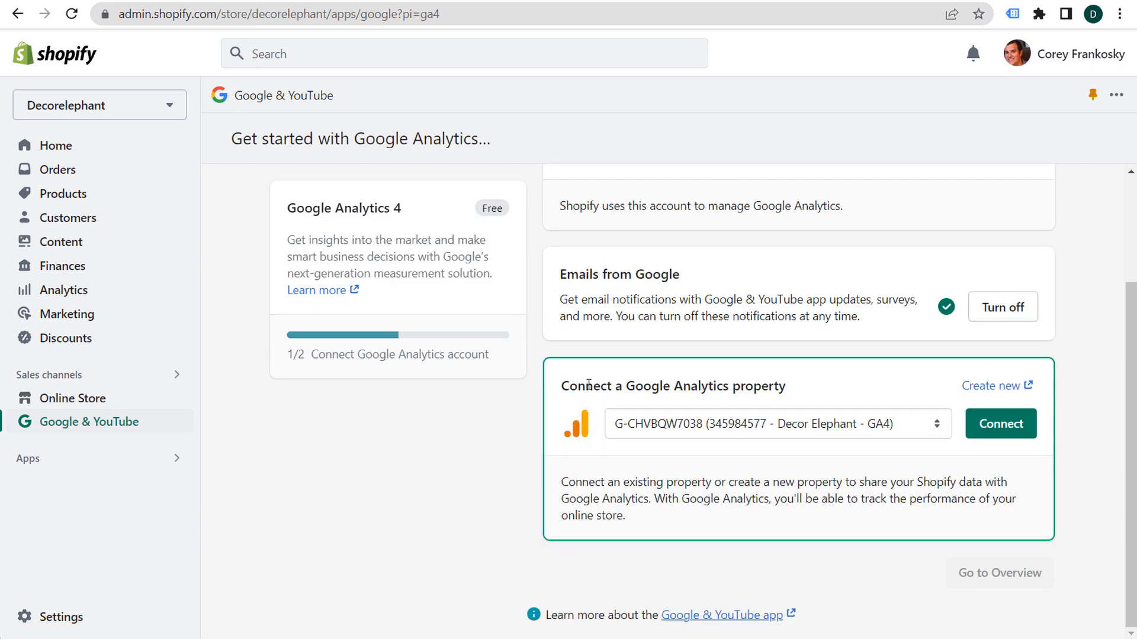
{"action": "left_click_drag", "start_coordinate": [561, 385], "coordinate": [787, 383]}
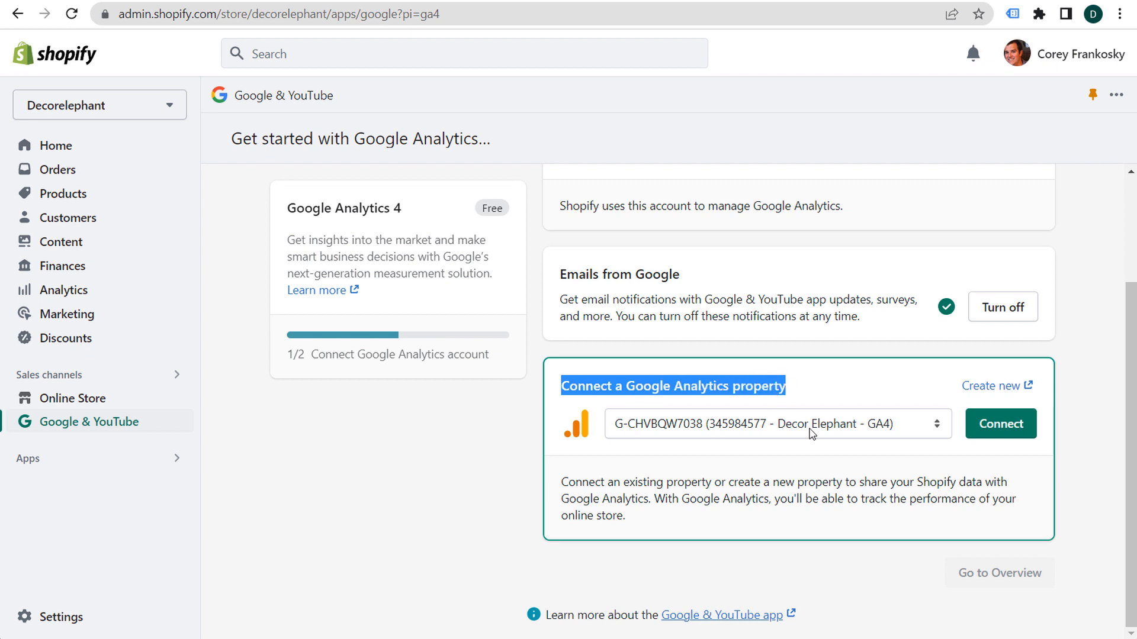
{"action": "left_click", "coordinate": [1001, 423]}
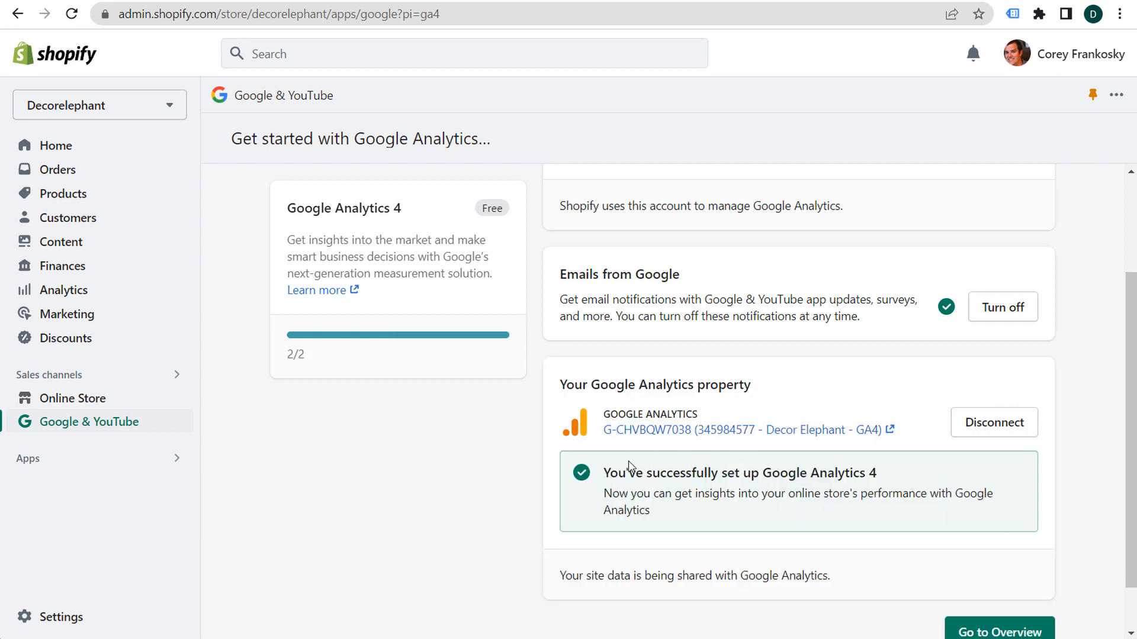
Review the status of the Google Analytics 4 connection and return to the Google & YouTube app overview
{"action": "left_click_drag", "start_coordinate": [614, 480], "coordinate": [861, 476]}
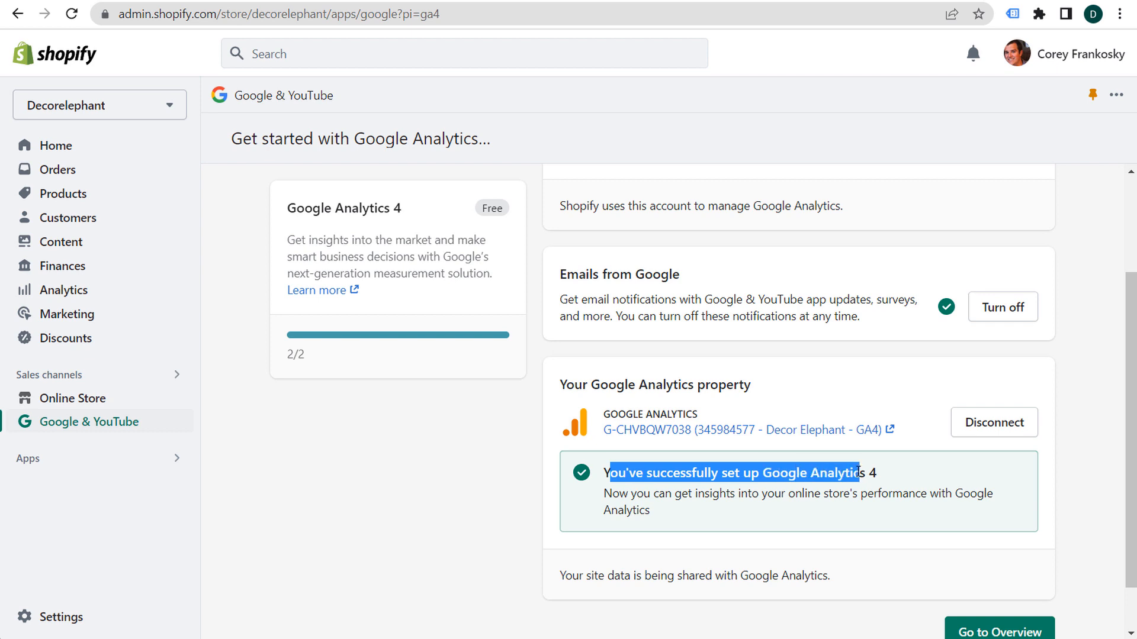
{"action": "left_click", "coordinate": [857, 486]}
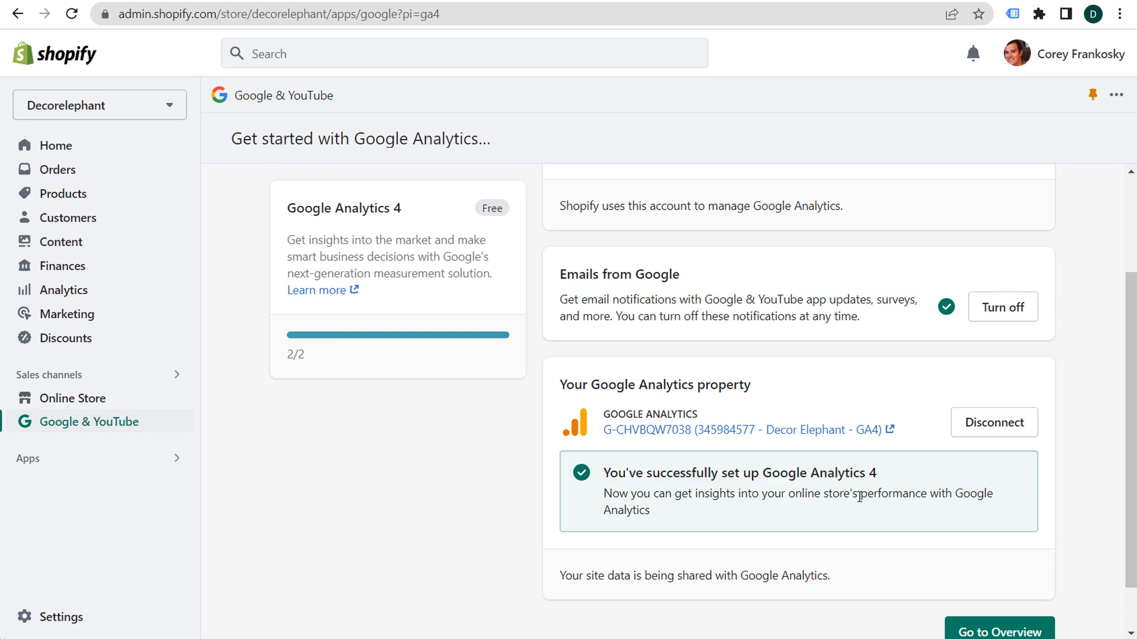
{"action": "left_click_drag", "start_coordinate": [599, 577], "coordinate": [716, 580]}
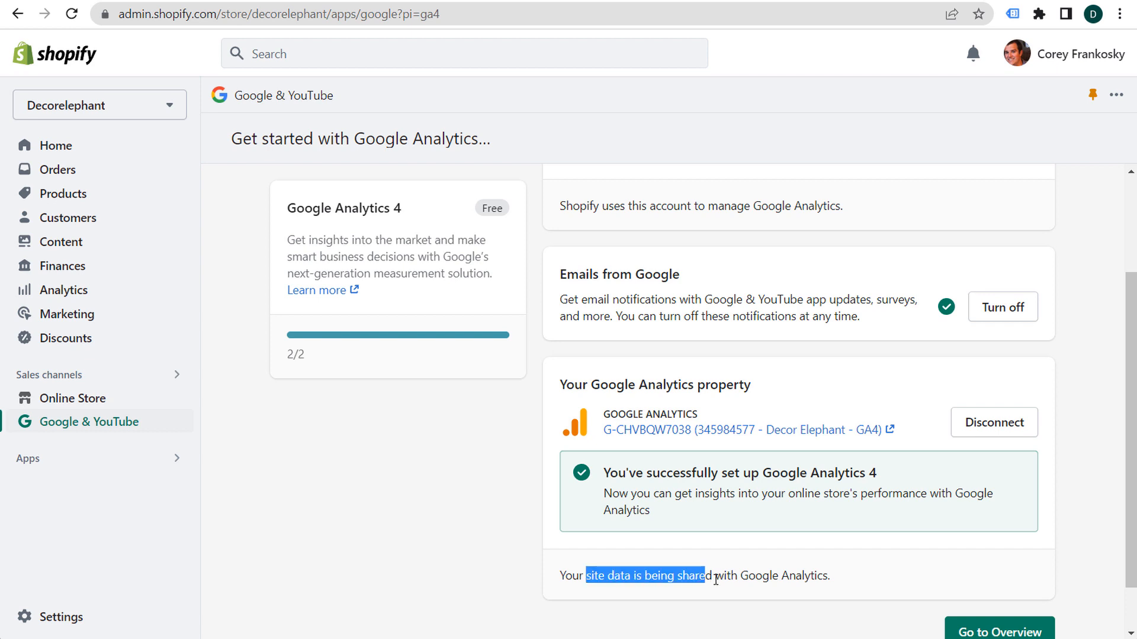
{"action": "left_click", "coordinate": [767, 574]}
{"action": "scroll", "coordinate": [484, 470], "scroll_direction": "up", "scroll_amount": 3}
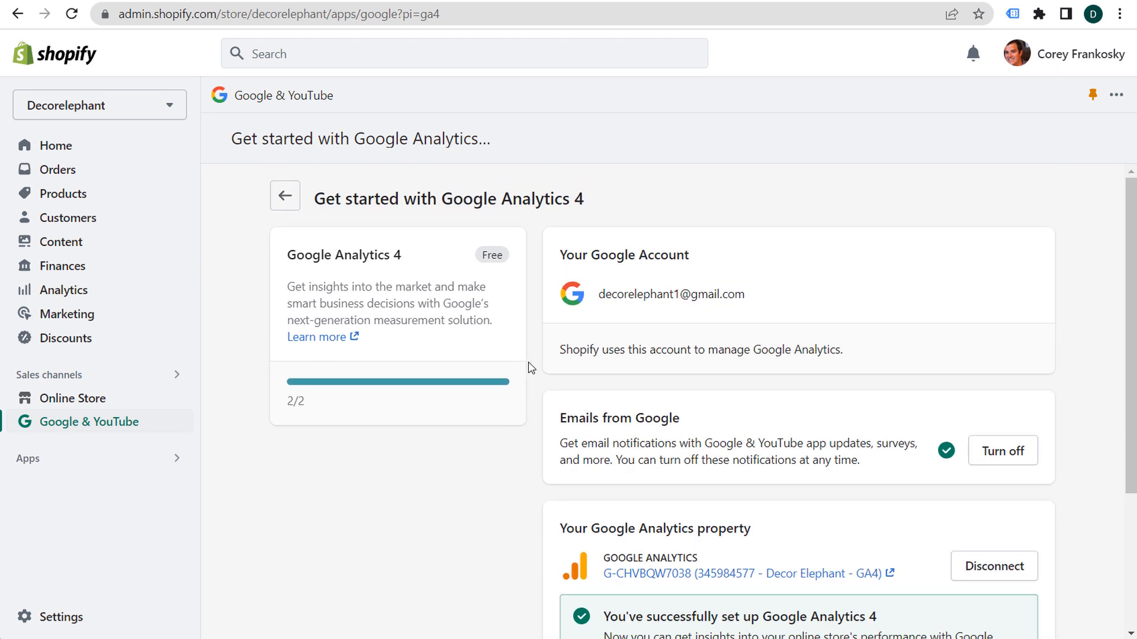
{"action": "left_click", "coordinate": [279, 198]}
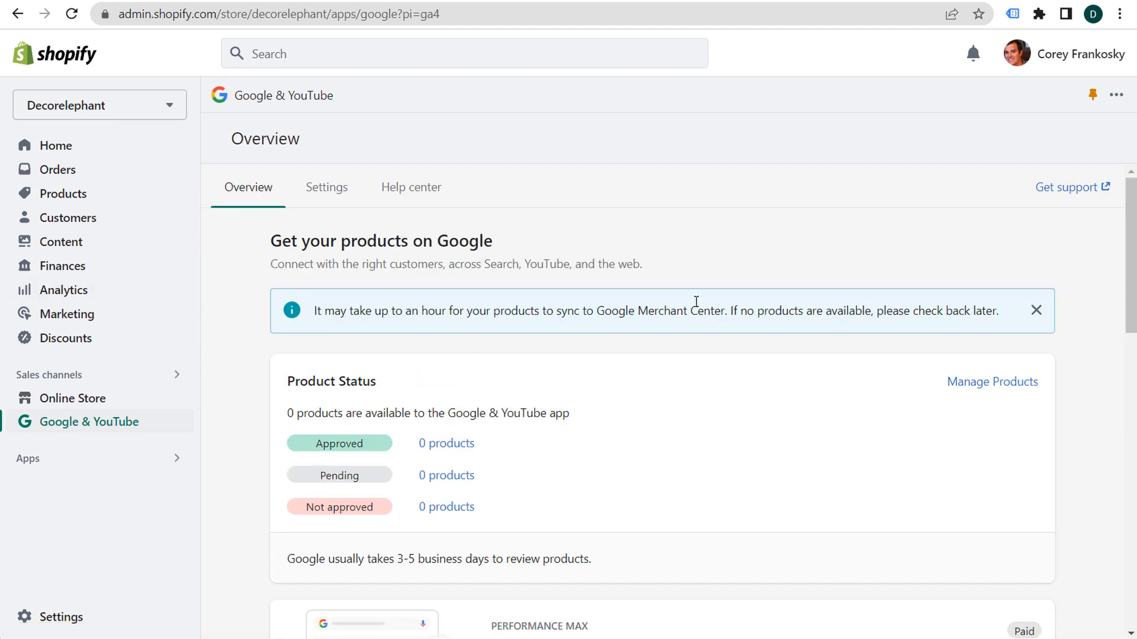
Locate the Performance Max offer for promoting products on Google and start its setup
{"action": "scroll", "coordinate": [696, 301], "scroll_direction": "down", "scroll_amount": 4}
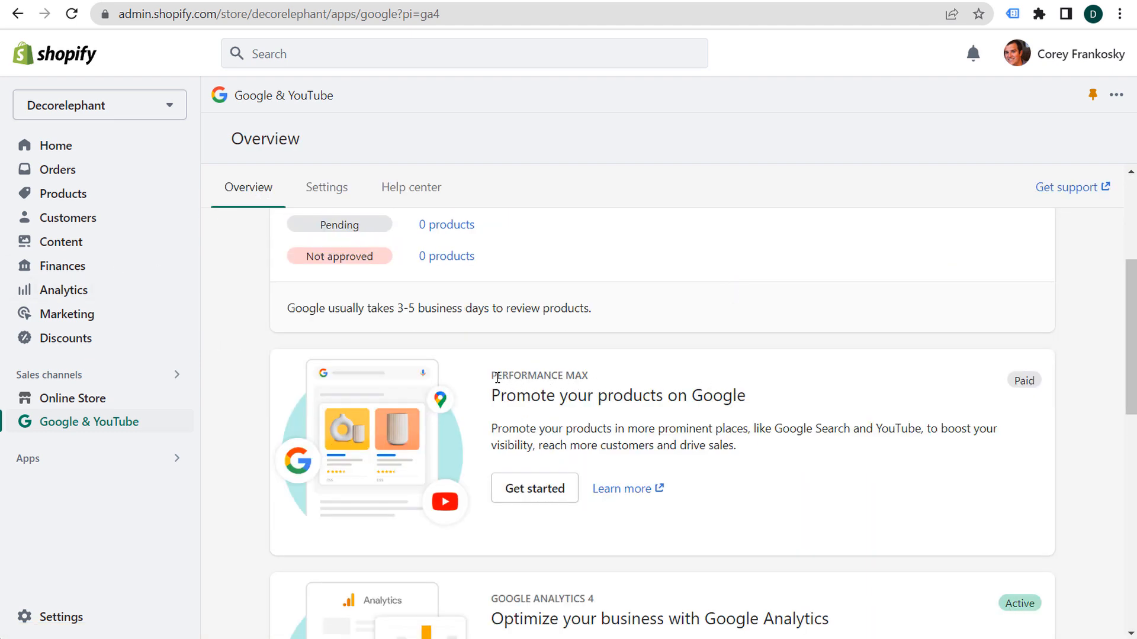
{"action": "left_click_drag", "start_coordinate": [488, 382], "coordinate": [616, 386]}
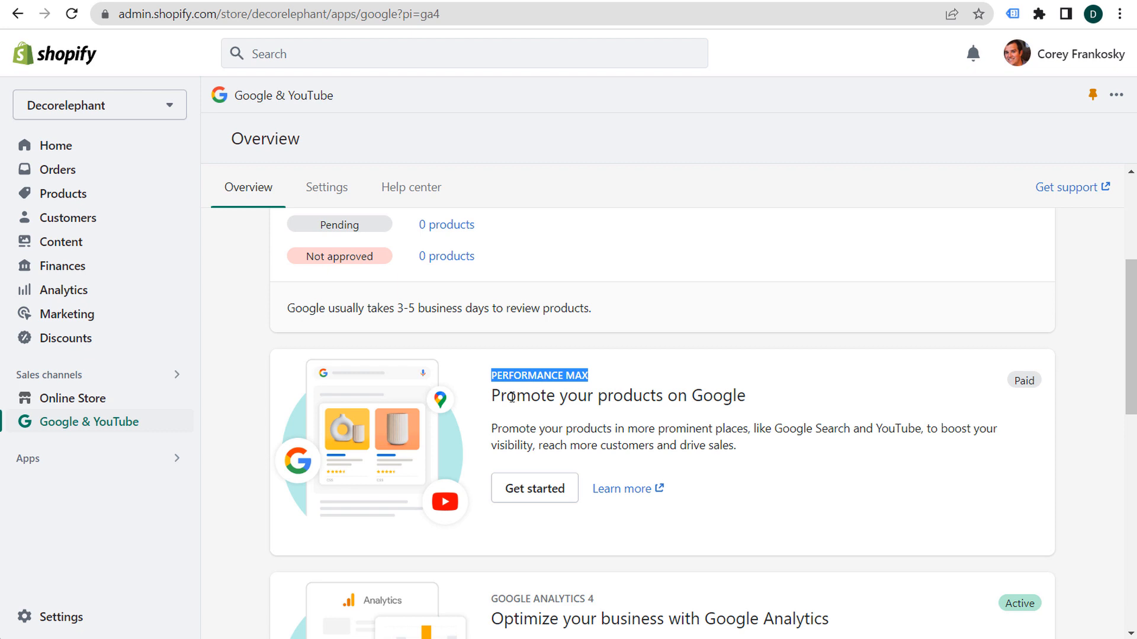
{"action": "left_click_drag", "start_coordinate": [495, 395], "coordinate": [583, 396]}
{"action": "left_click", "coordinate": [698, 448]}
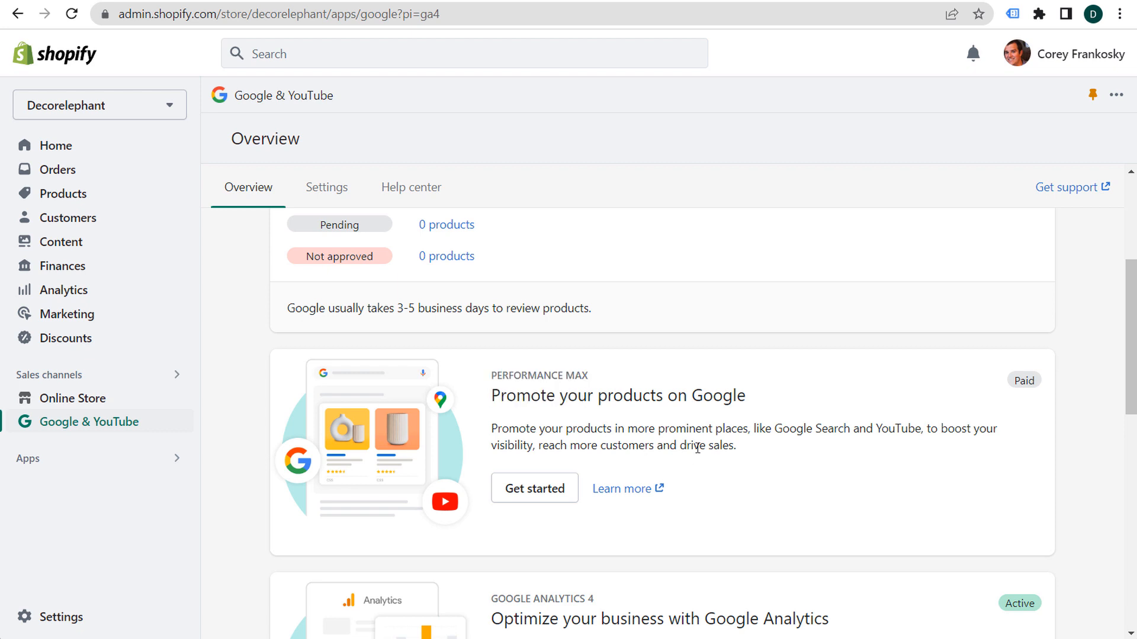
{"action": "left_click", "coordinate": [527, 496]}
Check the account ID in Google Ads, return to Shopify and connect the matching Google Ads account for Performance Max
{"action": "left_click_drag", "start_coordinate": [560, 256], "coordinate": [752, 257]}
{"action": "left_click", "coordinate": [832, 265]}
{"action": "scroll", "coordinate": [592, 313], "scroll_direction": "down", "scroll_amount": 2}
{"action": "scroll", "coordinate": [760, 349], "scroll_direction": "down", "scroll_amount": 6}
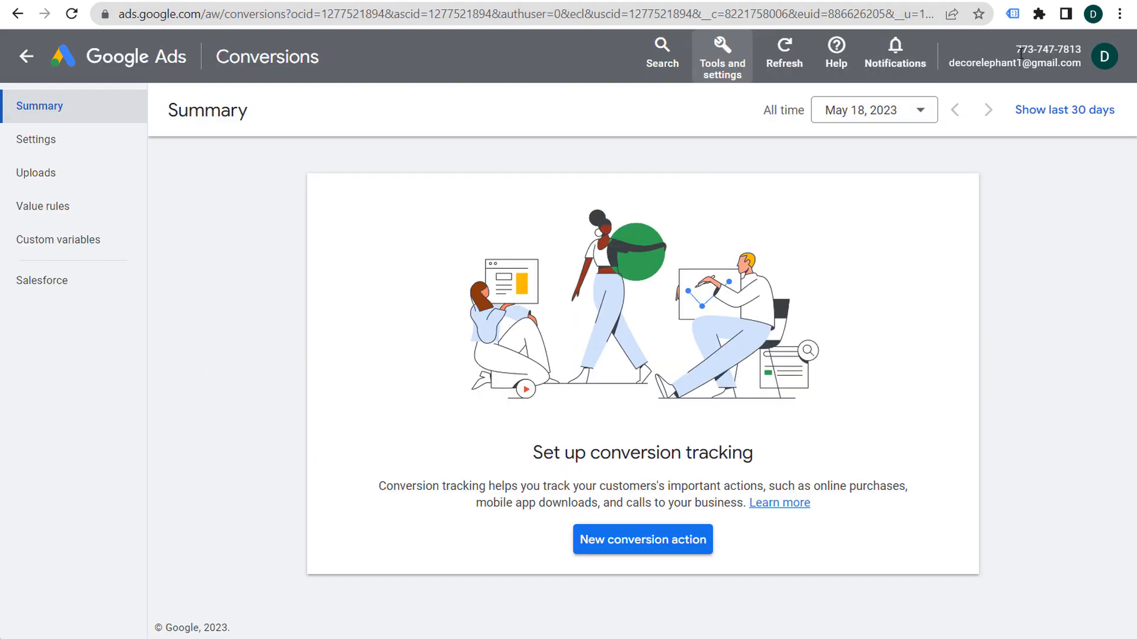
{"action": "left_click_drag", "start_coordinate": [1017, 52], "coordinate": [1025, 51]}
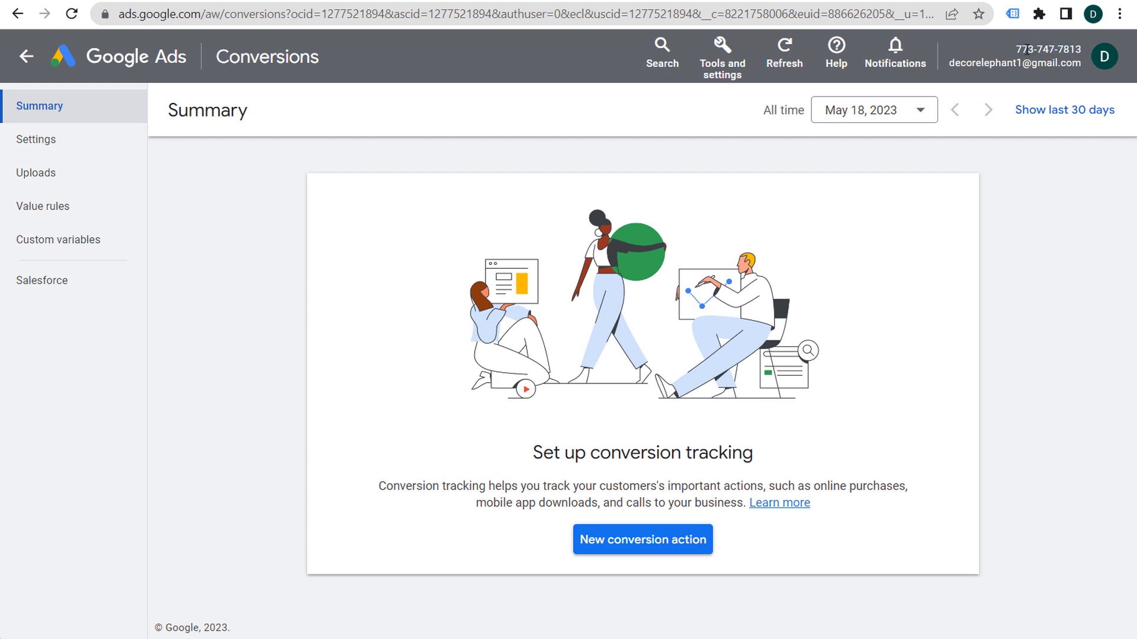
{"action": "left_click", "coordinate": [335, 2]}
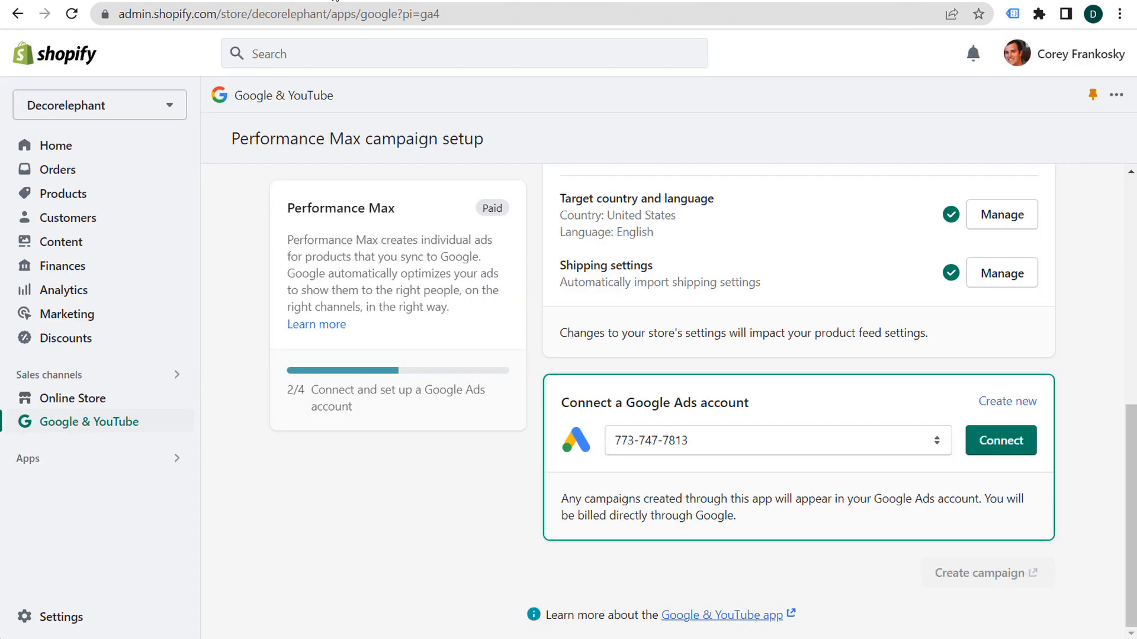
{"action": "left_click", "coordinate": [1000, 441]}
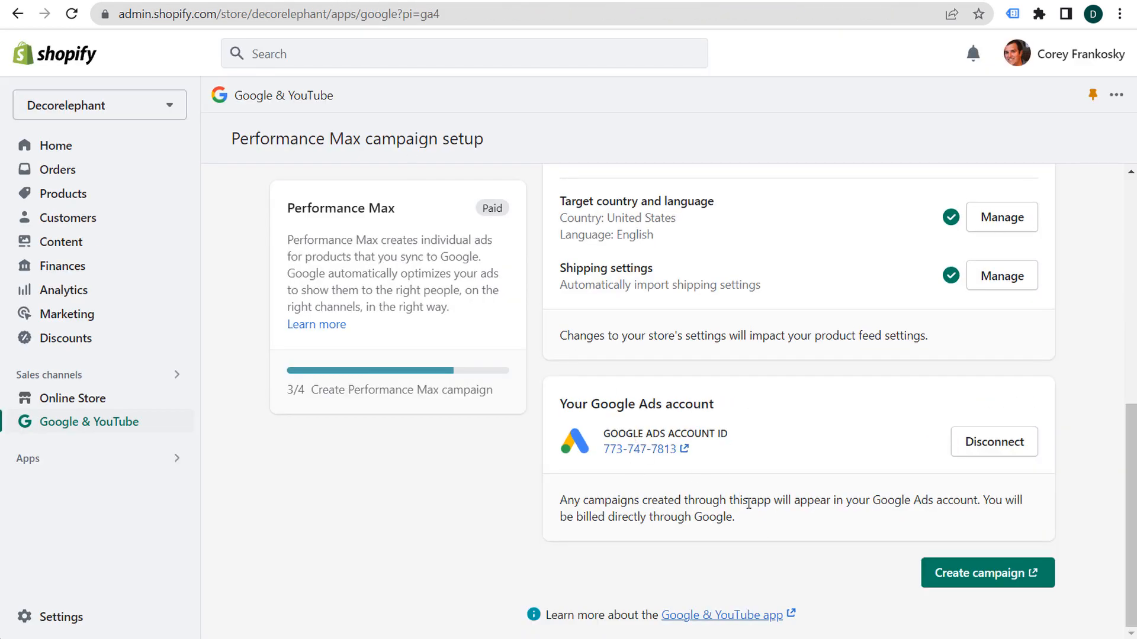
Return to the app overview and examine the Performance Max, Google Analytics 4, YouTube Shopping and Buy on Google offers
{"action": "scroll", "coordinate": [742, 371], "scroll_direction": "up", "scroll_amount": 8}
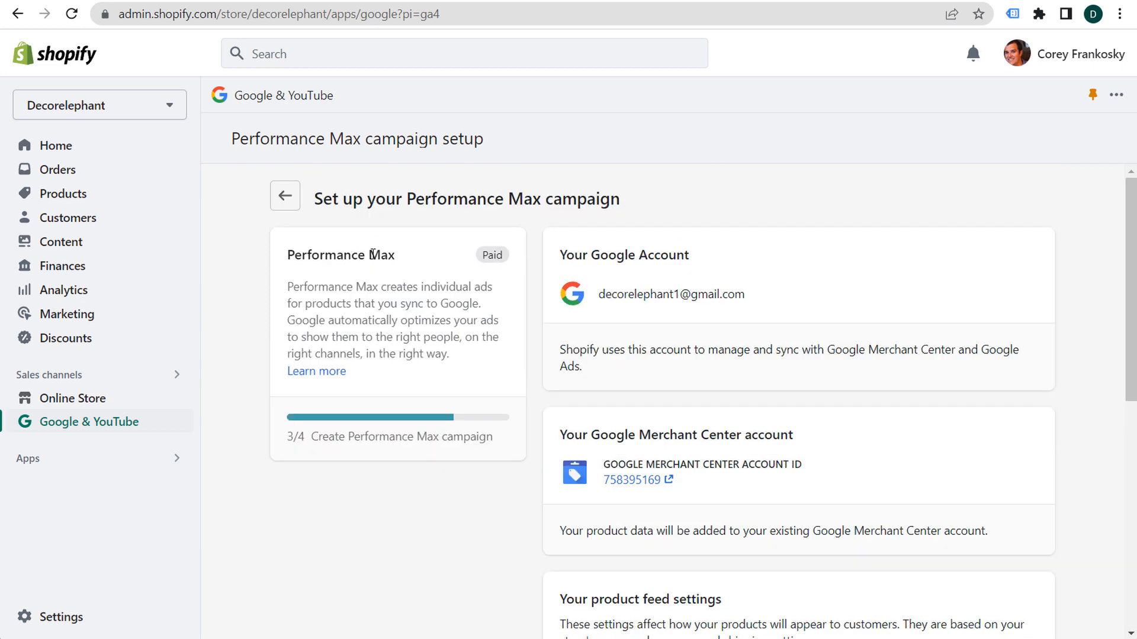
{"action": "left_click", "coordinate": [274, 203]}
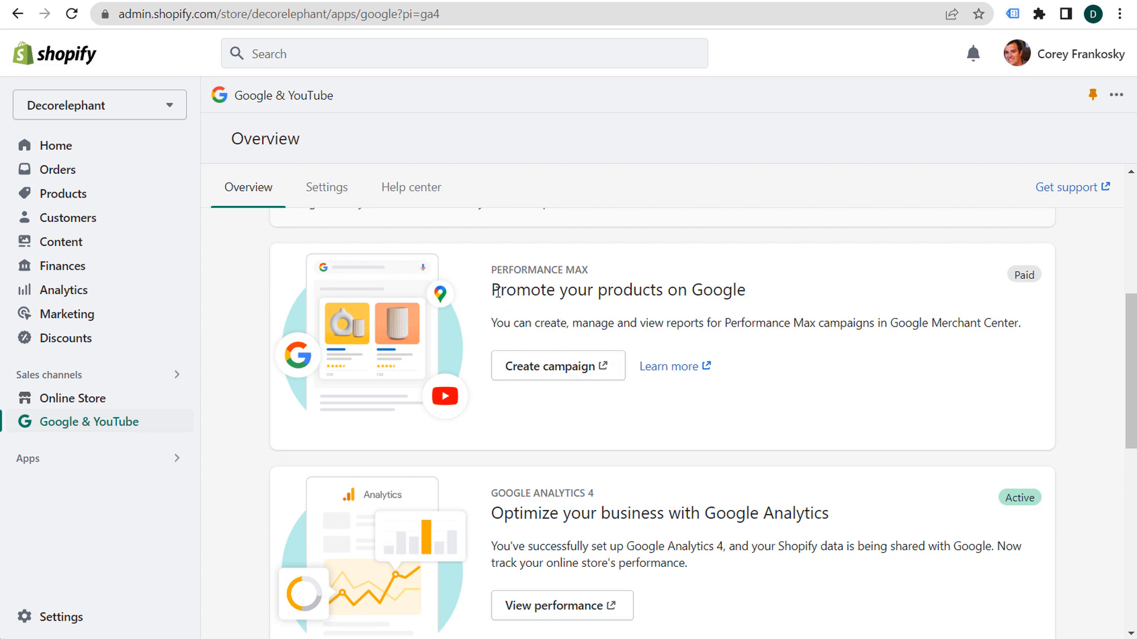
{"action": "left_click_drag", "start_coordinate": [498, 290], "coordinate": [737, 293]}
{"action": "left_click", "coordinate": [759, 306]}
{"action": "scroll", "coordinate": [580, 312], "scroll_direction": "down", "scroll_amount": 4}
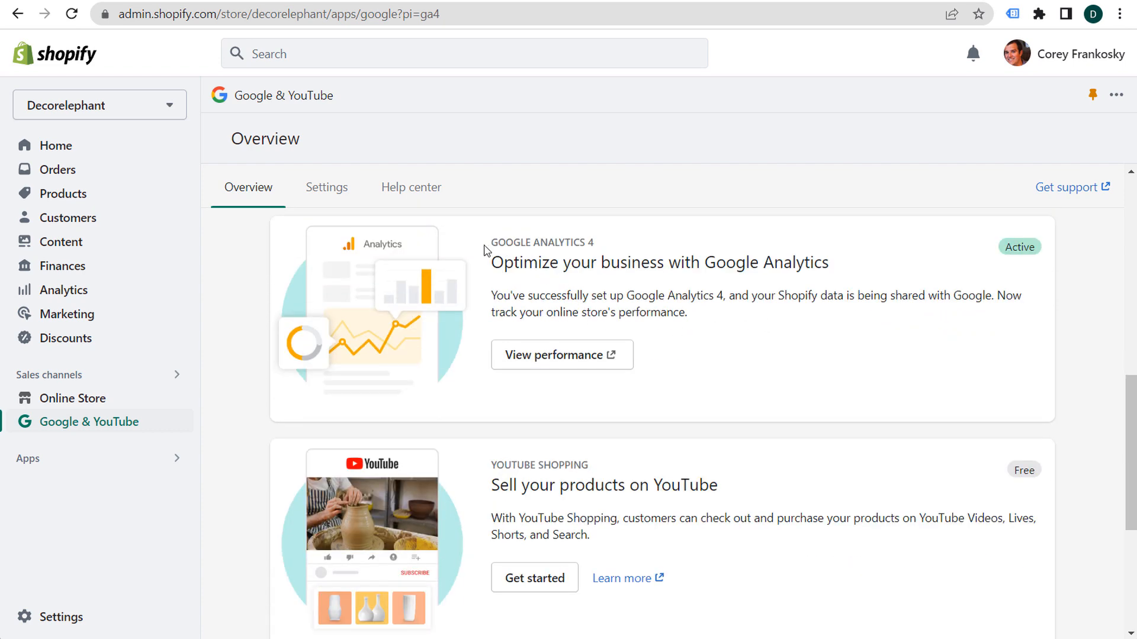
{"action": "scroll", "coordinate": [589, 255], "scroll_direction": "down", "scroll_amount": 3}
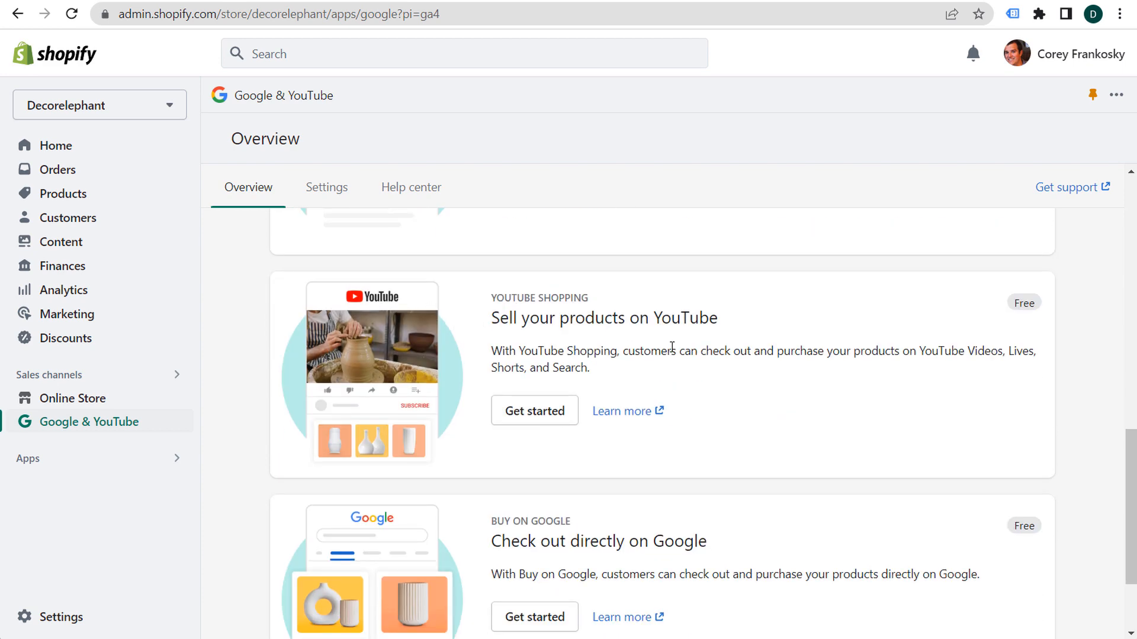
{"action": "scroll", "coordinate": [672, 347], "scroll_direction": "down", "scroll_amount": 1}
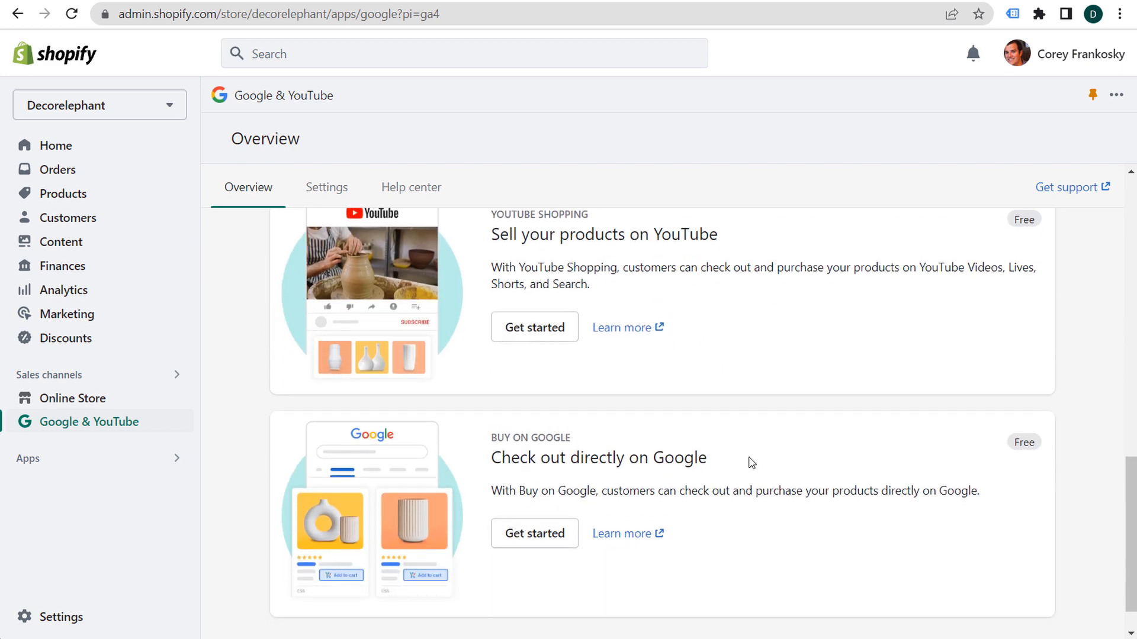
{"action": "scroll", "coordinate": [750, 462], "scroll_direction": "up", "scroll_amount": 4}
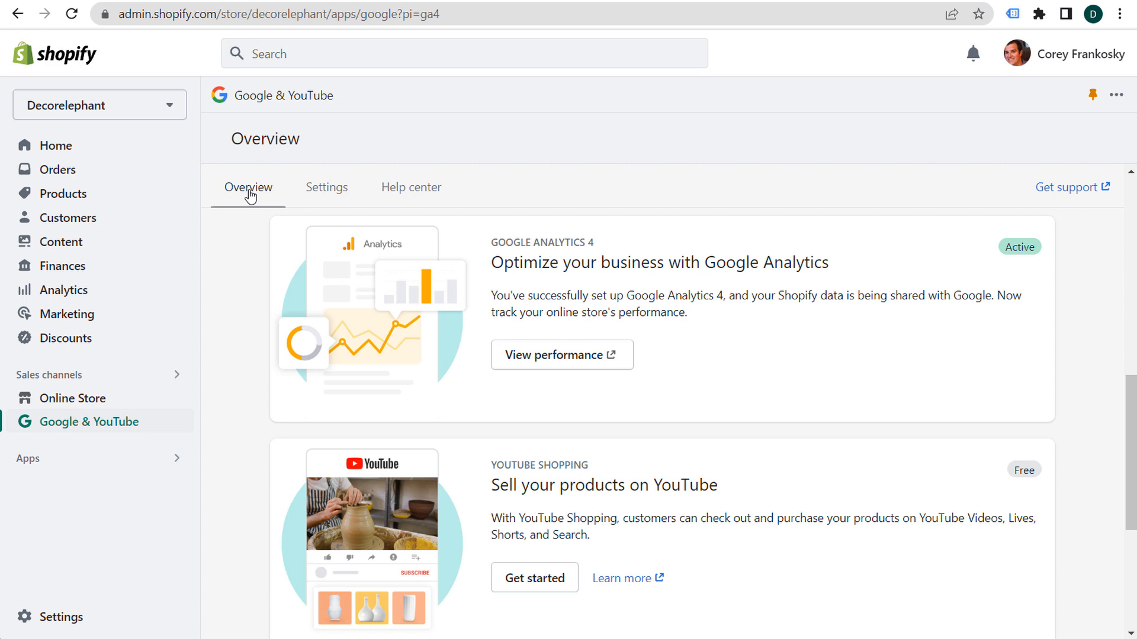
{"action": "scroll", "coordinate": [239, 326], "scroll_direction": "up", "scroll_amount": 10}
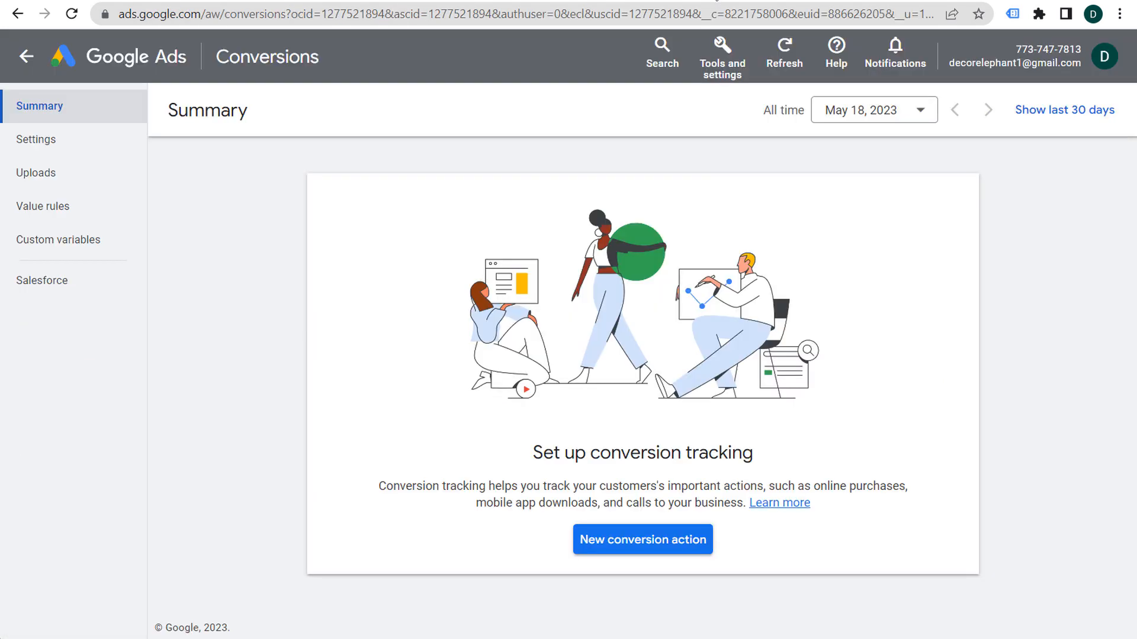
Link the Decor Elephant - GA4 property to the Google Ads account, with import of Google Analytics audiences enabled
{"action": "left_click", "coordinate": [722, 65]}
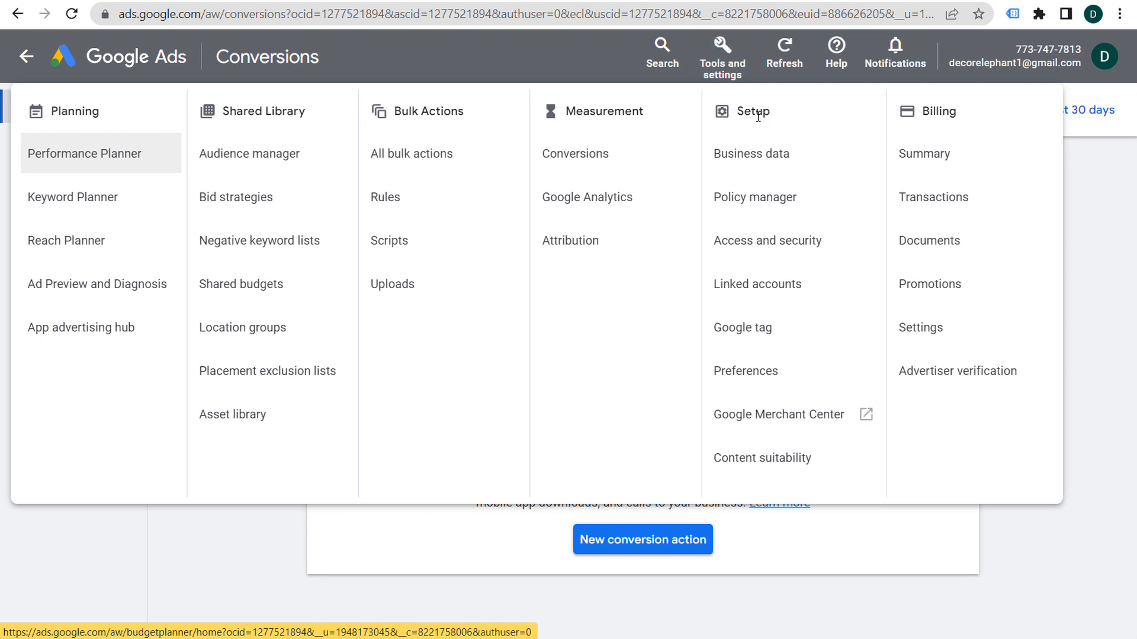
{"action": "left_click", "coordinate": [770, 295]}
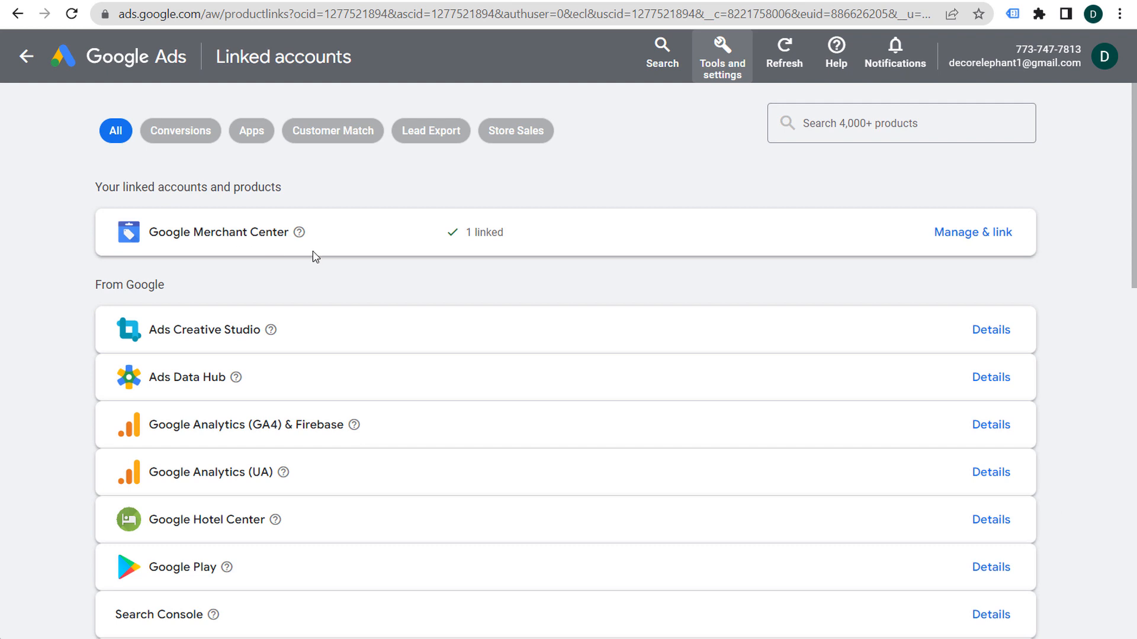
{"action": "scroll", "coordinate": [501, 286], "scroll_direction": "down", "scroll_amount": 2}
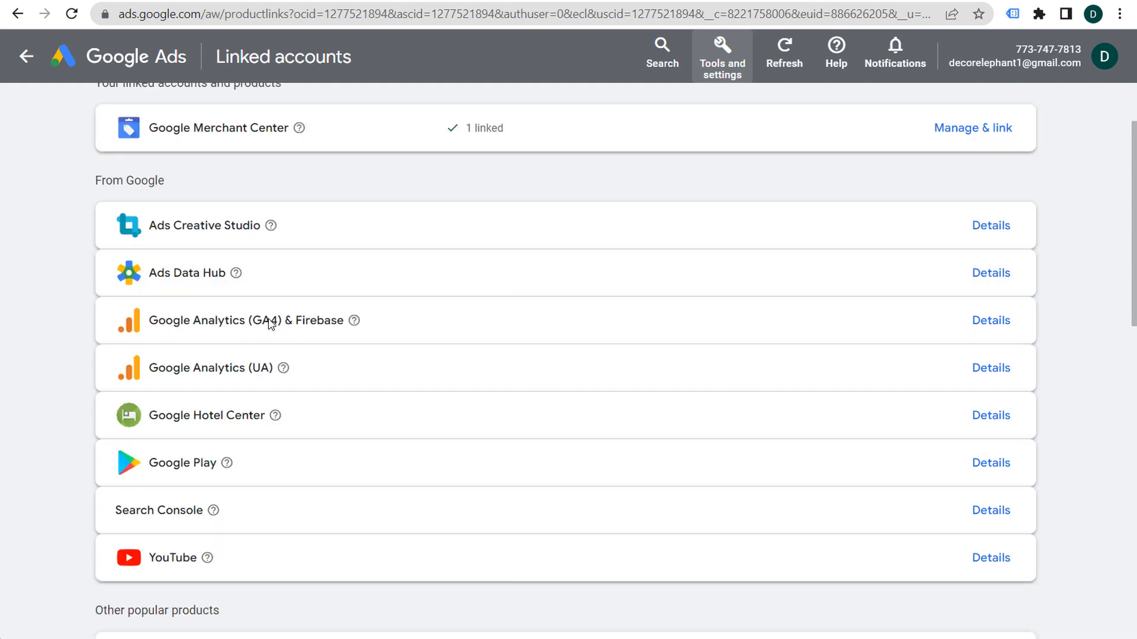
{"action": "left_click", "coordinate": [1005, 321]}
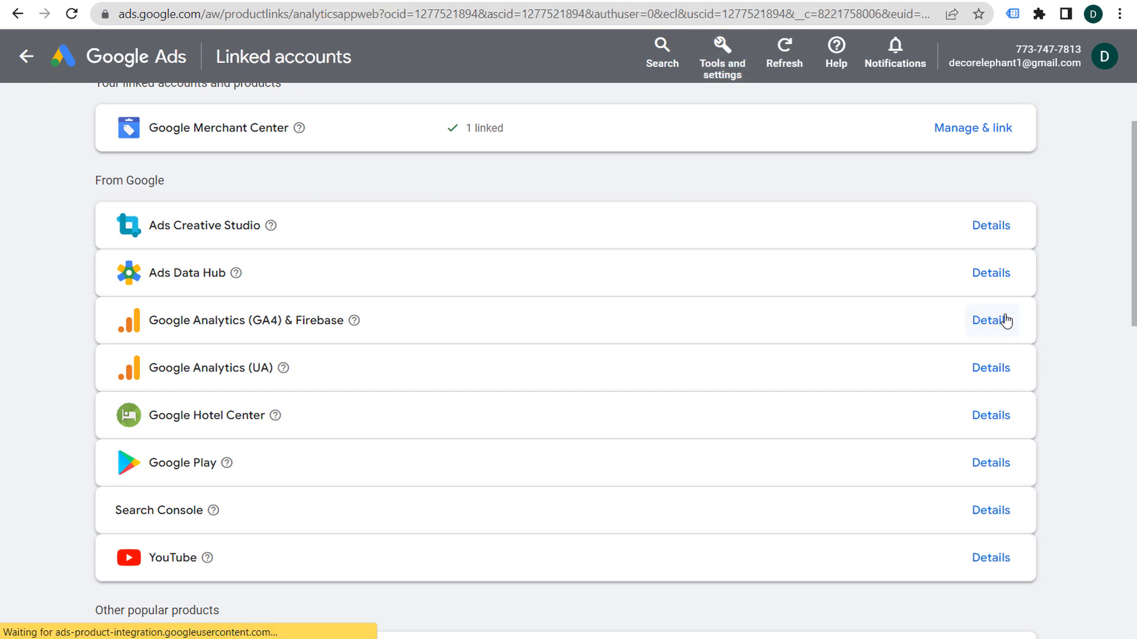
{"action": "left_click", "coordinate": [22, 450]}
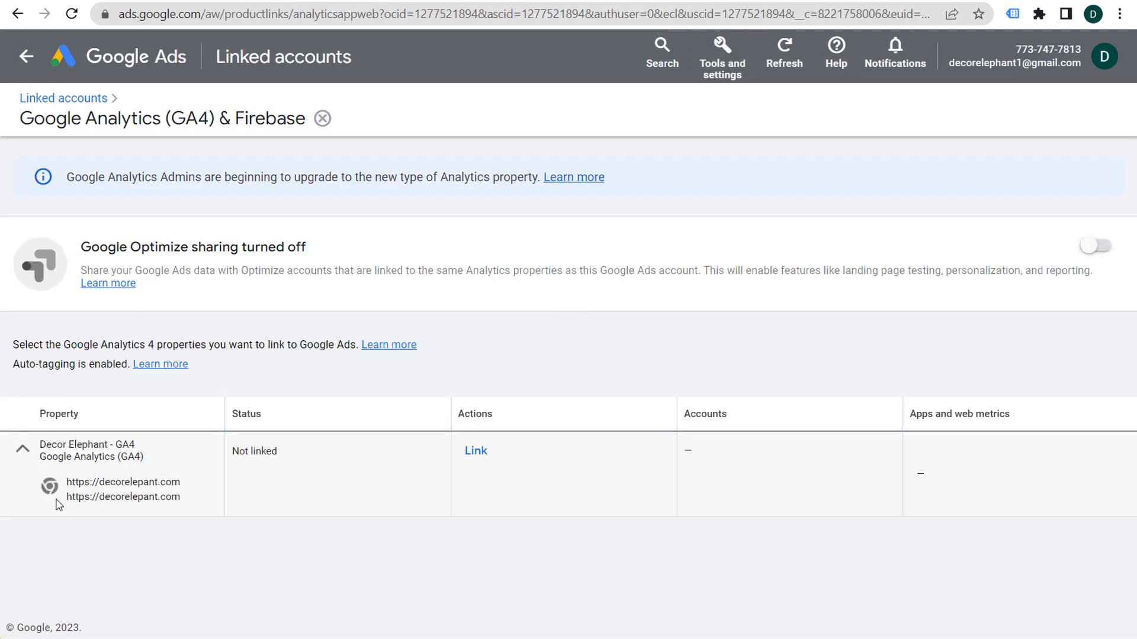
{"action": "left_click", "coordinate": [475, 451]}
{"action": "left_click", "coordinate": [404, 373]}
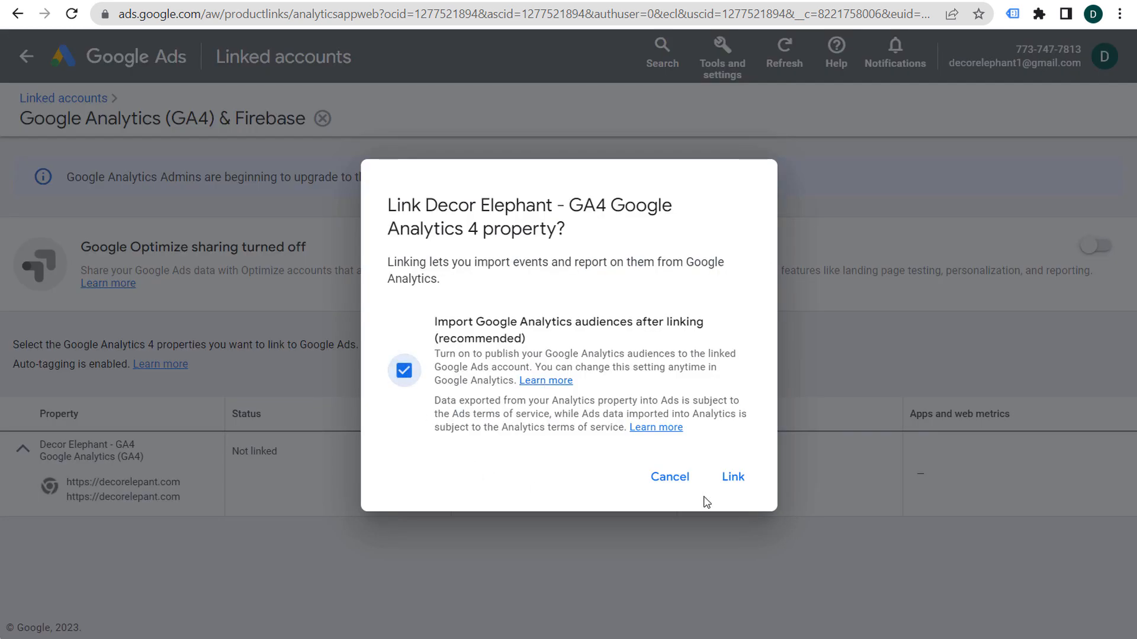
{"action": "left_click", "coordinate": [733, 477]}
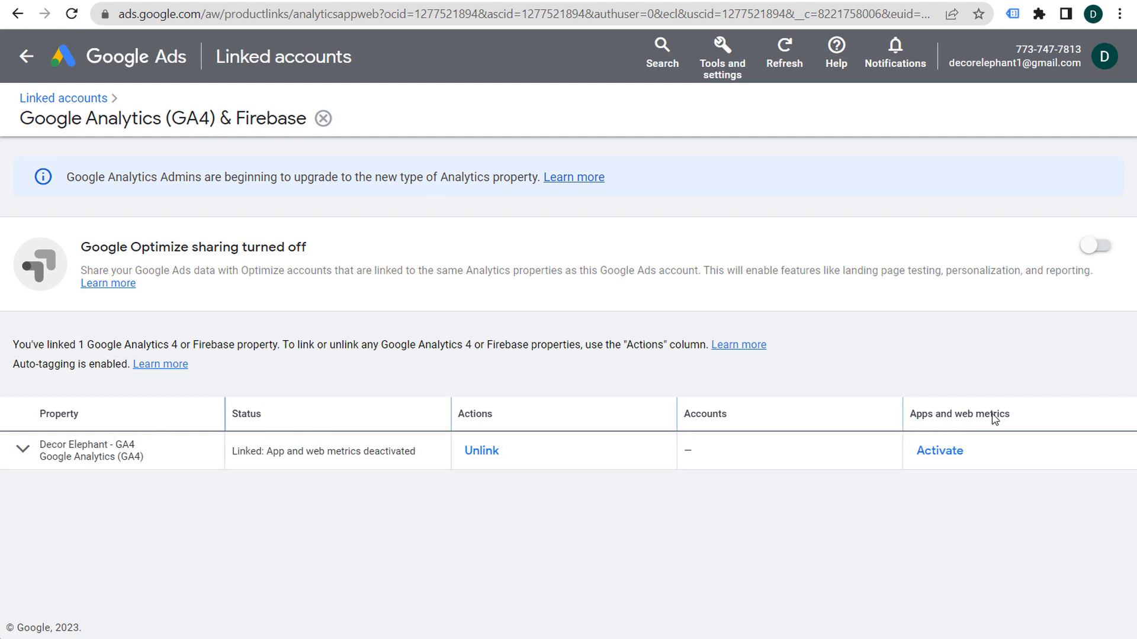
Activate app and web metrics for the linked GA4 property and open the Google Ads conversions summary
{"action": "left_click", "coordinate": [952, 452]}
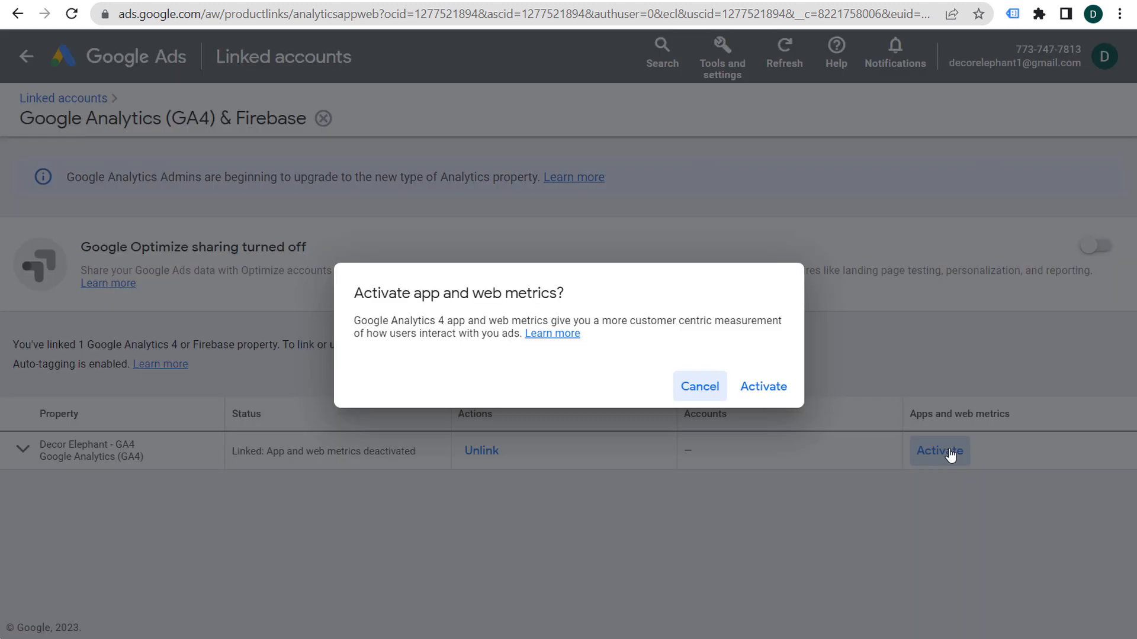
{"action": "left_click", "coordinate": [768, 392]}
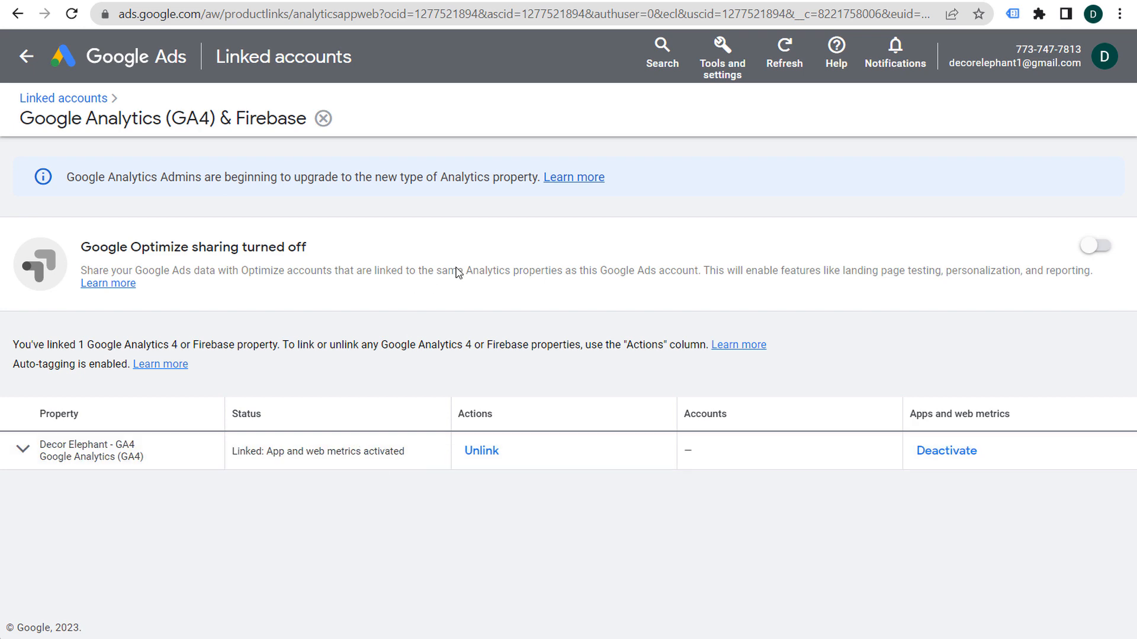
{"action": "left_click", "coordinate": [732, 61]}
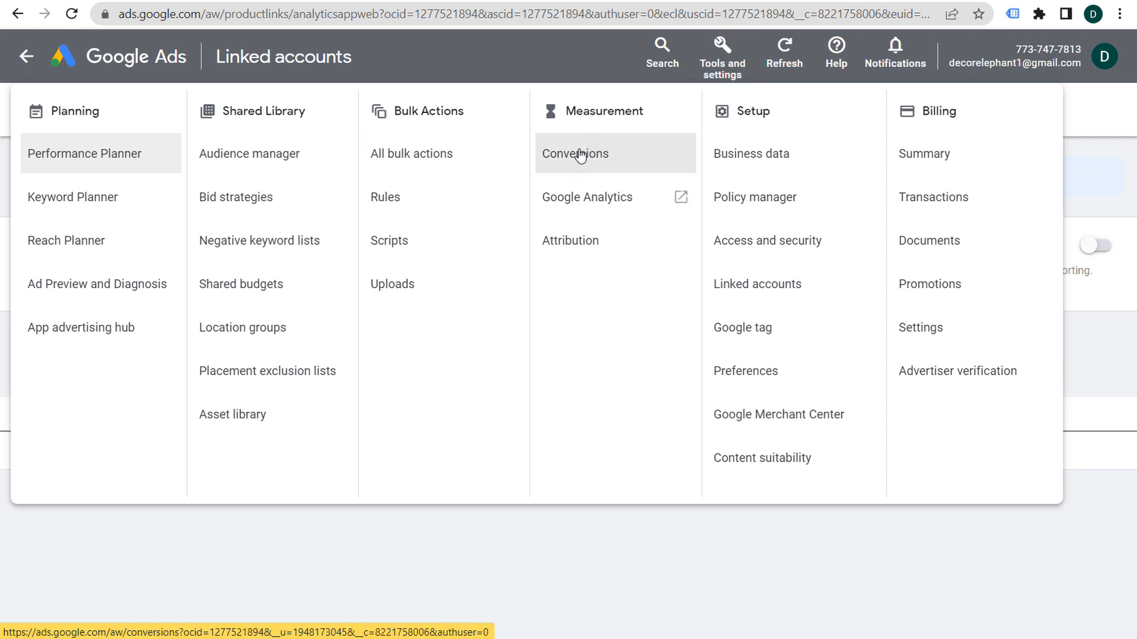
{"action": "left_click", "coordinate": [599, 157]}
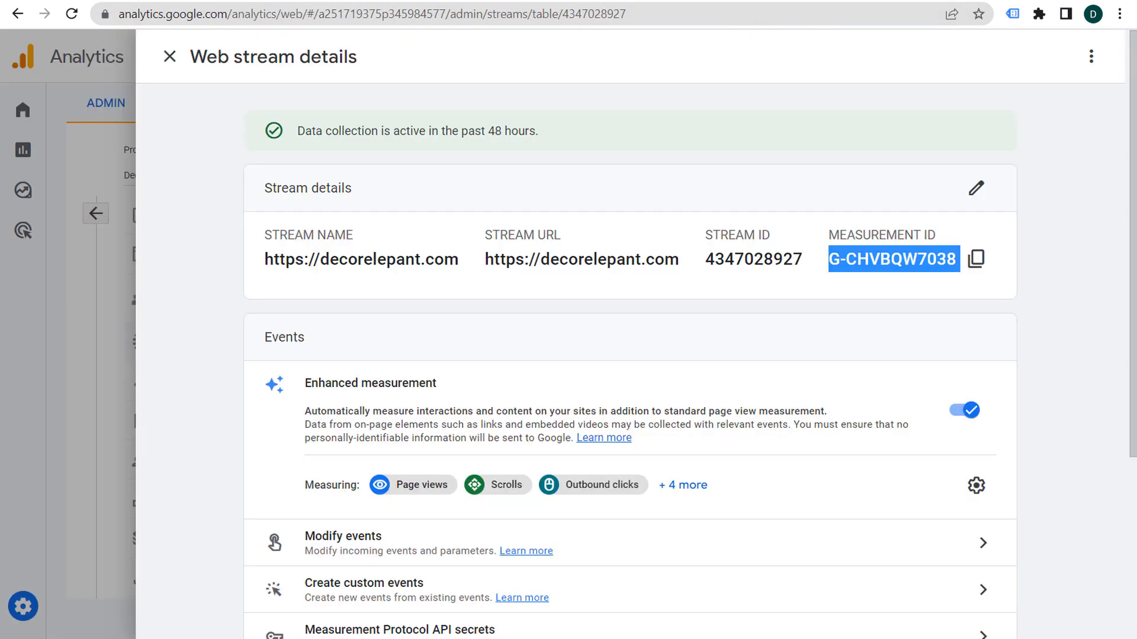
Switch to Google Analytics and open the details of the Google Ads link dated May 18, 2023 in the property's product links
{"action": "left_click", "coordinate": [170, 56]}
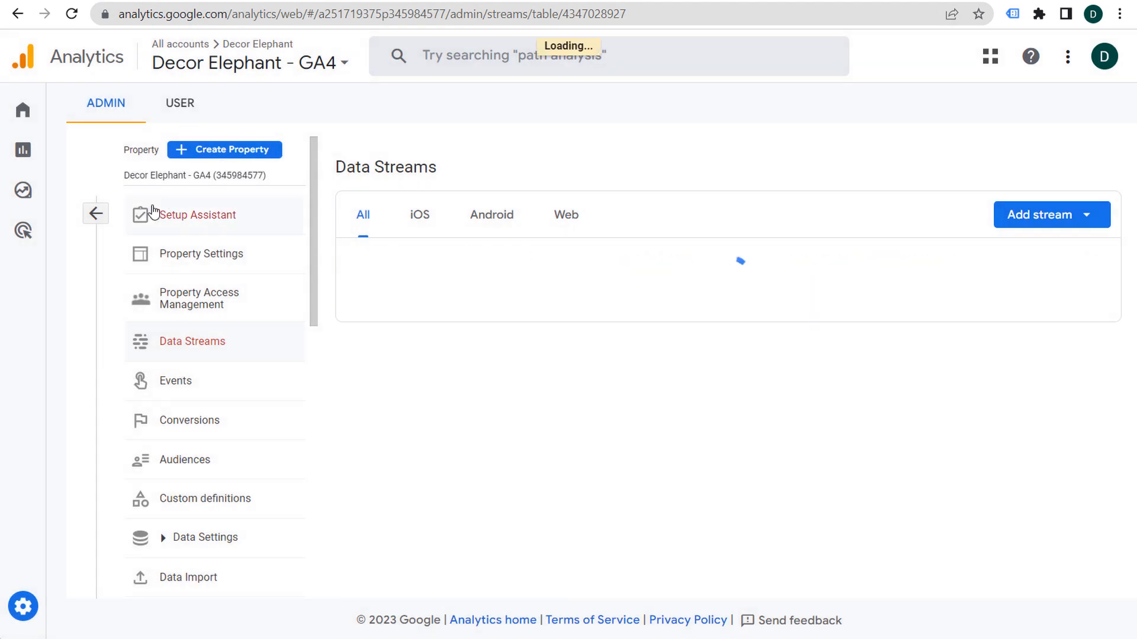
{"action": "left_click", "coordinate": [93, 217]}
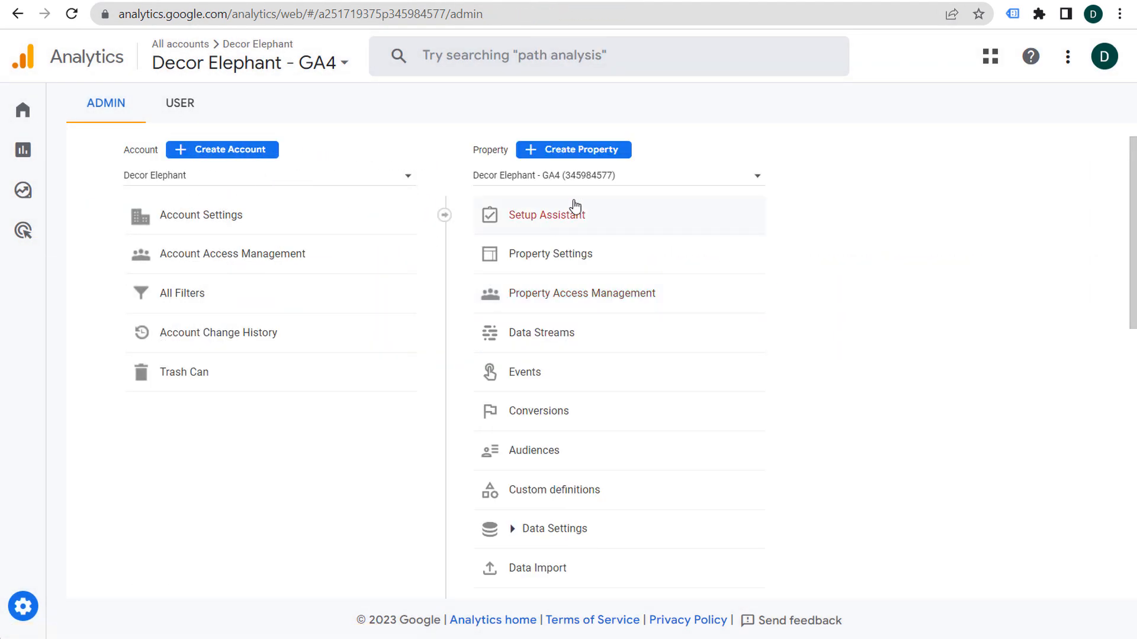
{"action": "scroll", "coordinate": [553, 296], "scroll_direction": "down", "scroll_amount": 8}
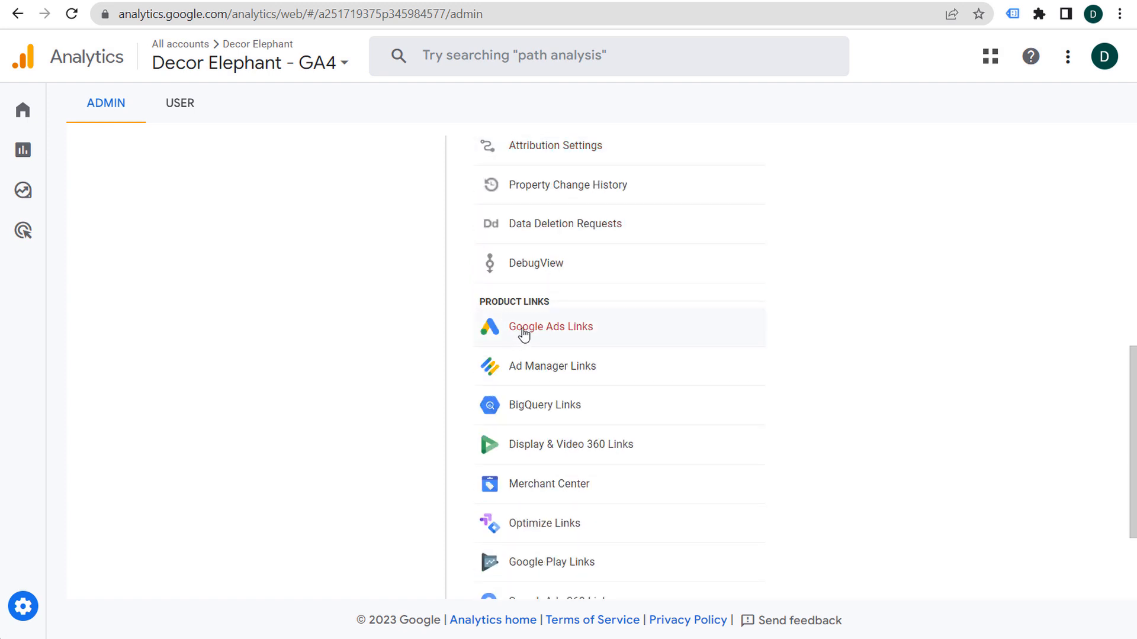
{"action": "left_click", "coordinate": [549, 337]}
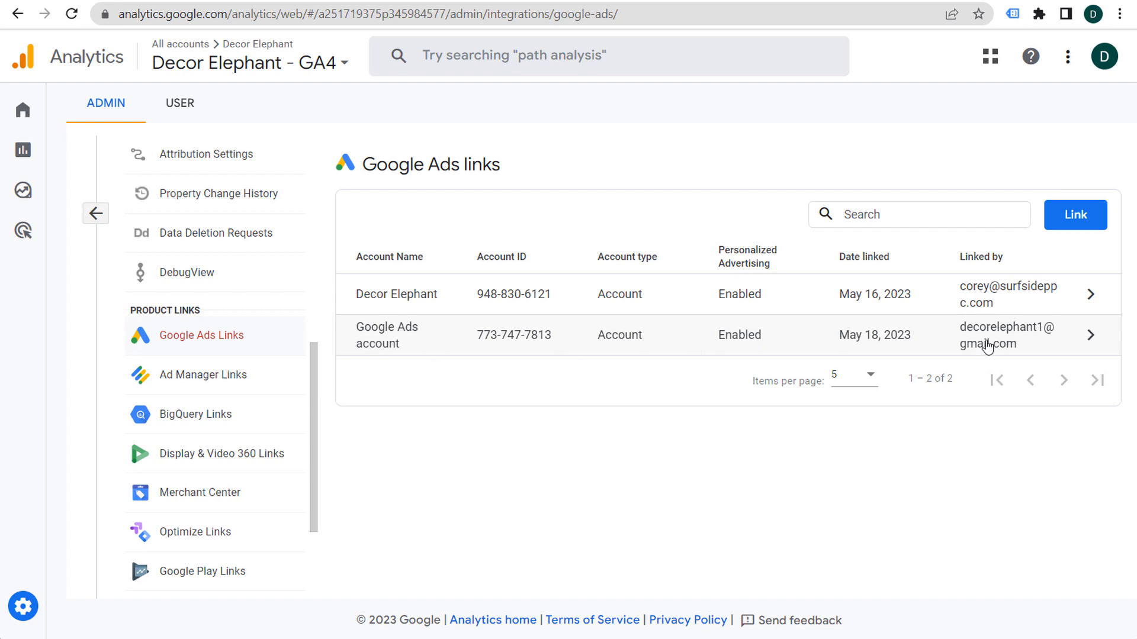
{"action": "left_click", "coordinate": [1092, 336]}
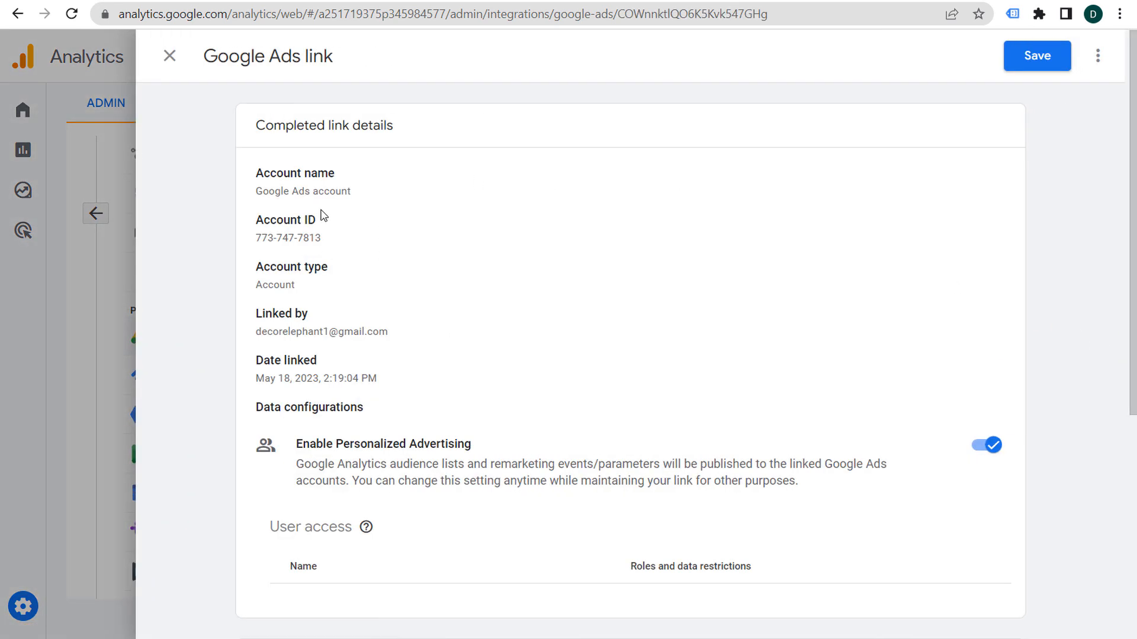
Examine the Google Ads link's account details, personalized advertising setting, user access roles and suggested next steps
{"action": "left_click_drag", "start_coordinate": [262, 190], "coordinate": [583, 336]}
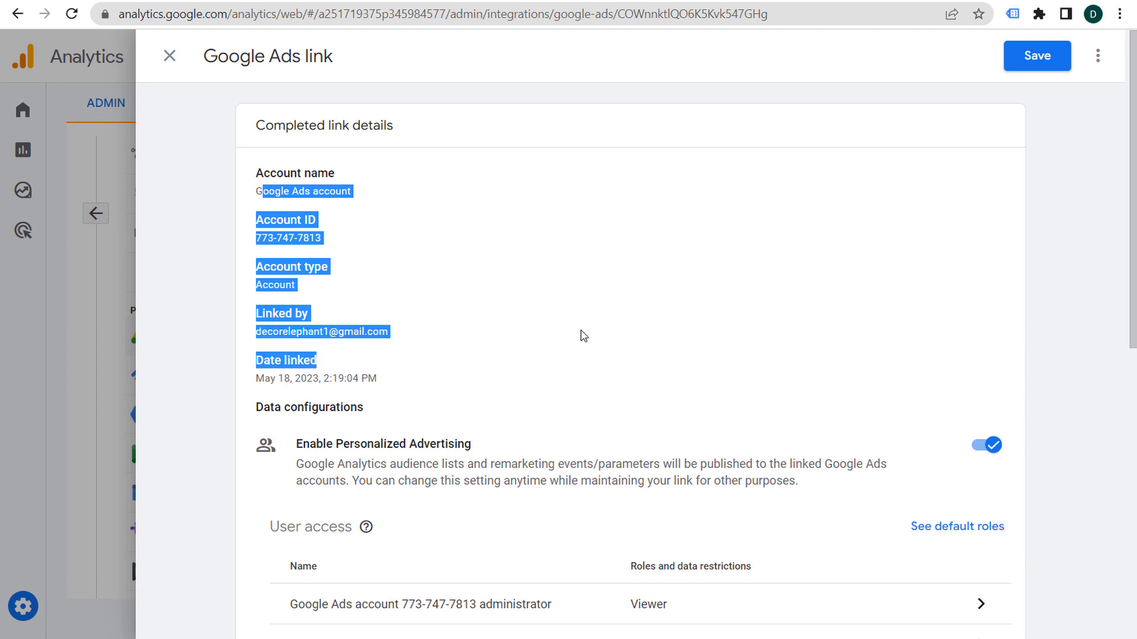
{"action": "left_click", "coordinate": [583, 336]}
{"action": "scroll", "coordinate": [587, 332], "scroll_direction": "down", "scroll_amount": 3}
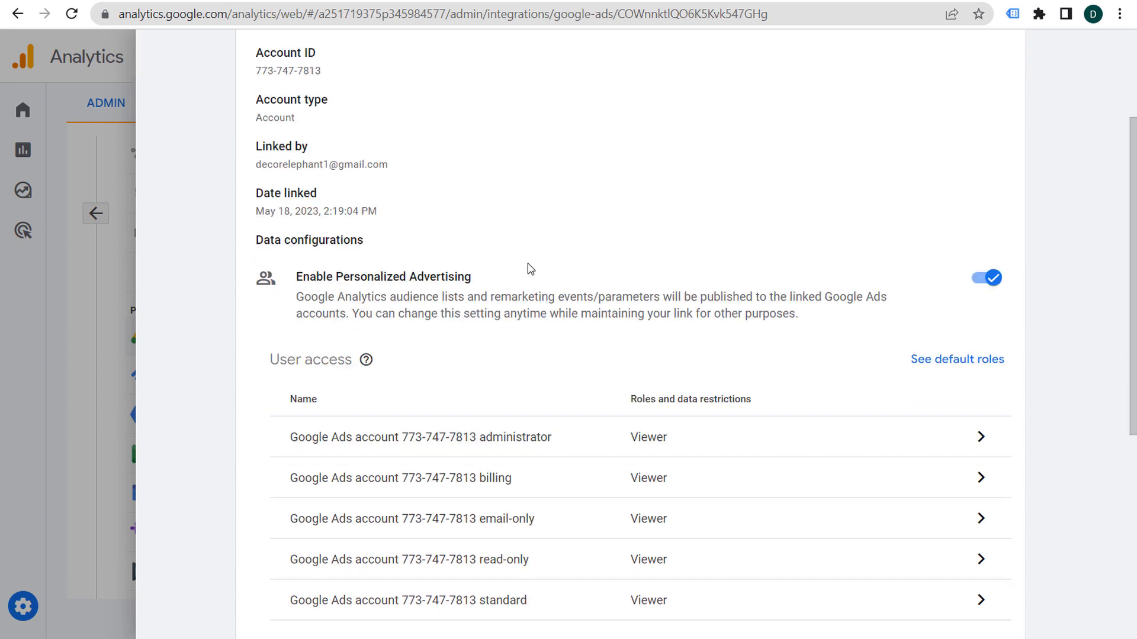
{"action": "scroll", "coordinate": [568, 278], "scroll_direction": "down", "scroll_amount": 5}
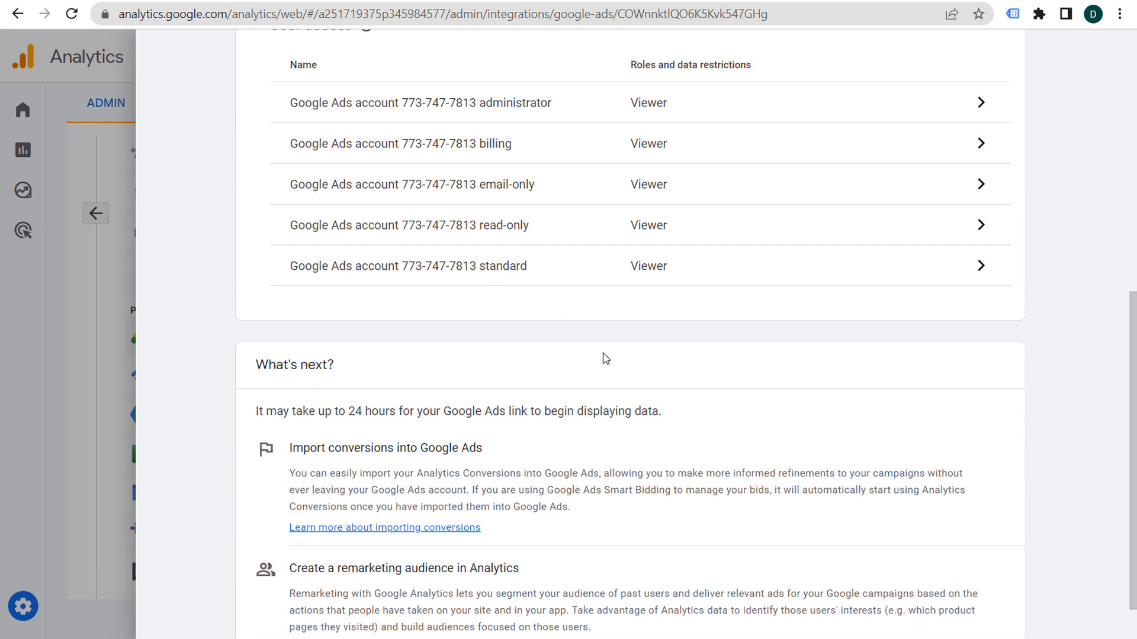
{"action": "scroll", "coordinate": [604, 349], "scroll_direction": "down", "scroll_amount": 1}
{"action": "left_click_drag", "start_coordinate": [264, 350], "coordinate": [601, 358]}
{"action": "left_click", "coordinate": [722, 366]}
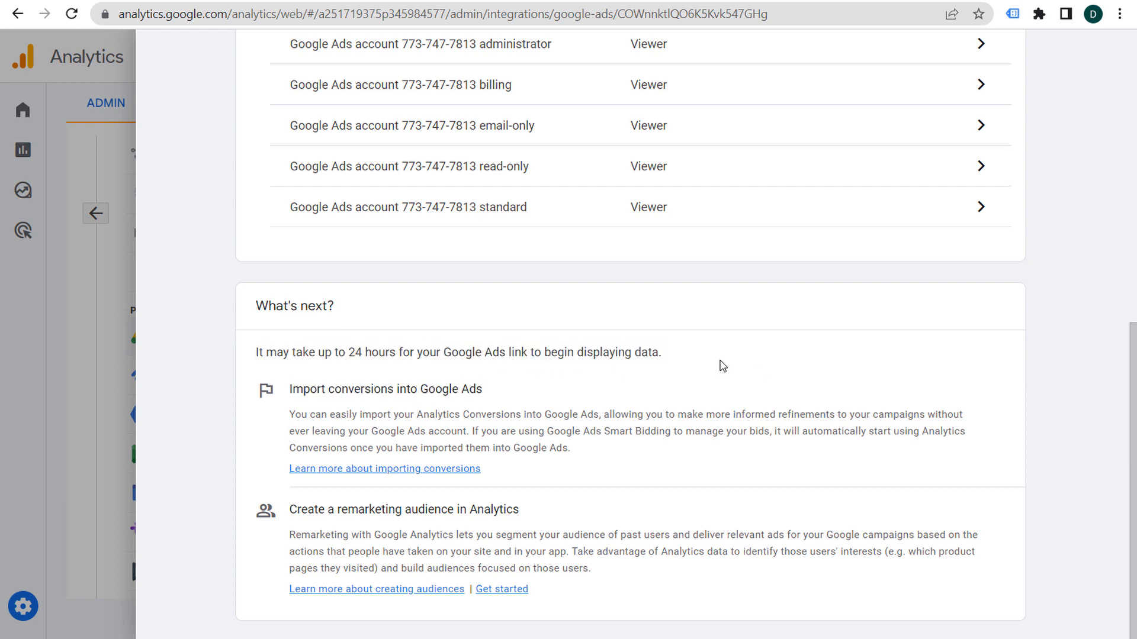
{"action": "left_click_drag", "start_coordinate": [323, 389], "coordinate": [482, 396]}
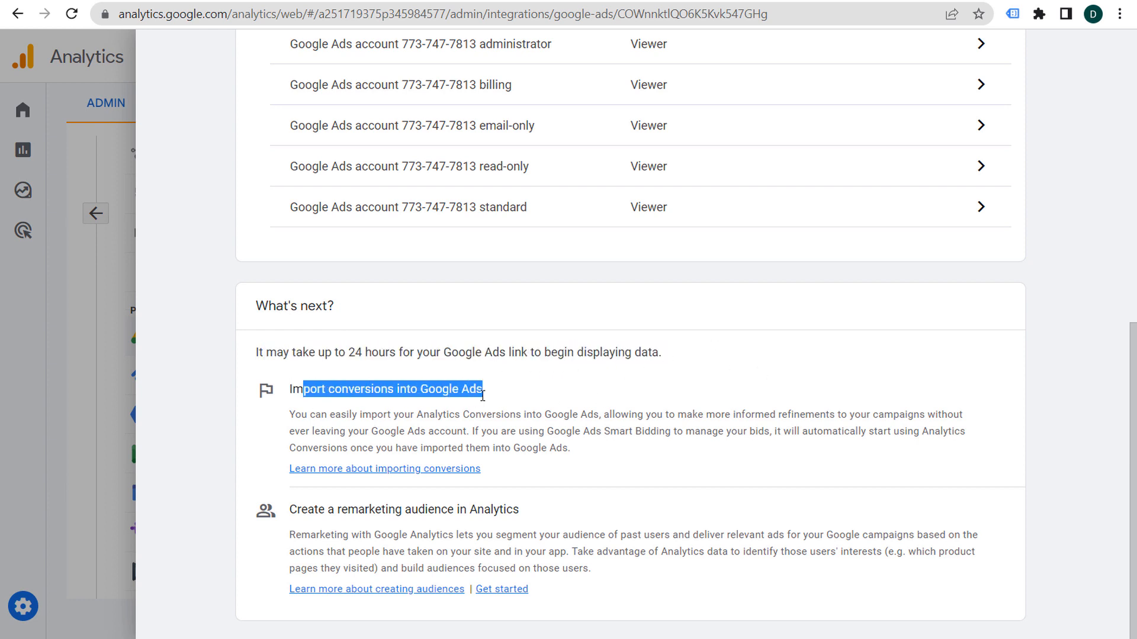
{"action": "left_click_drag", "start_coordinate": [308, 509], "coordinate": [444, 507]}
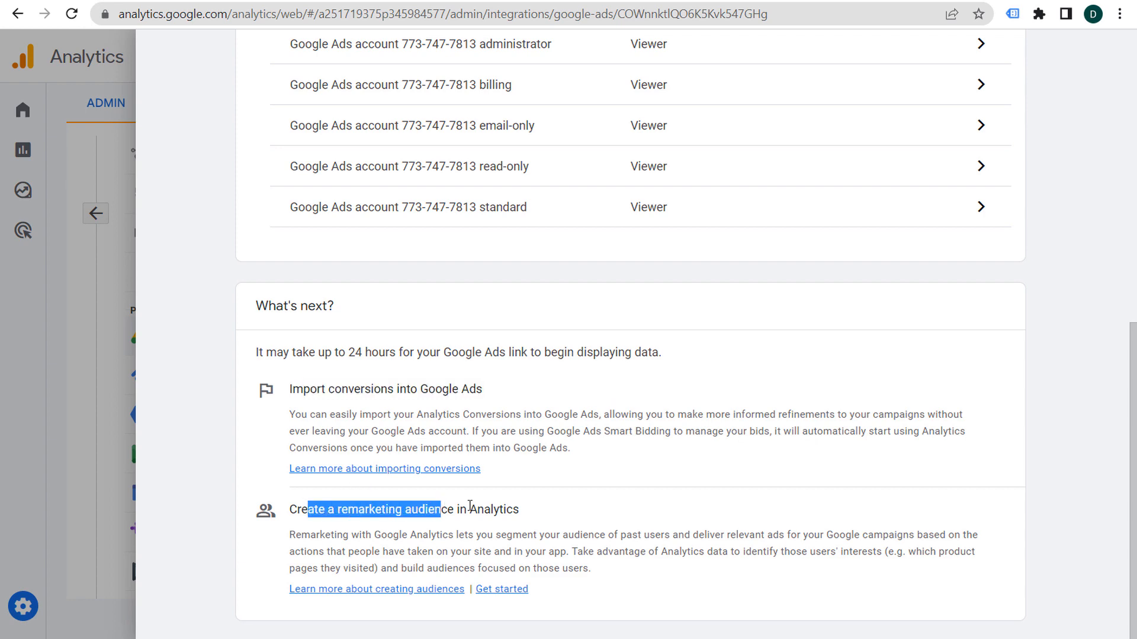
{"action": "left_click", "coordinate": [671, 389]}
{"action": "scroll", "coordinate": [667, 394], "scroll_direction": "up", "scroll_amount": 5}
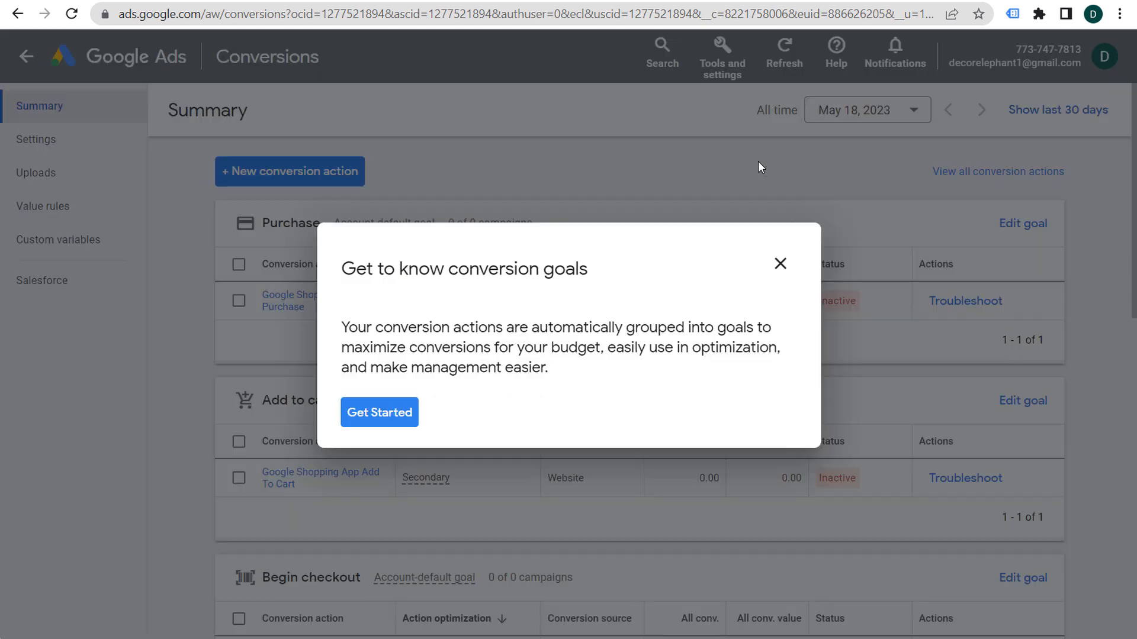
Return to Google Ads, exit the conversion goals guide and review the Google Shopping App conversion actions under each goal
{"action": "left_click", "coordinate": [781, 265]}
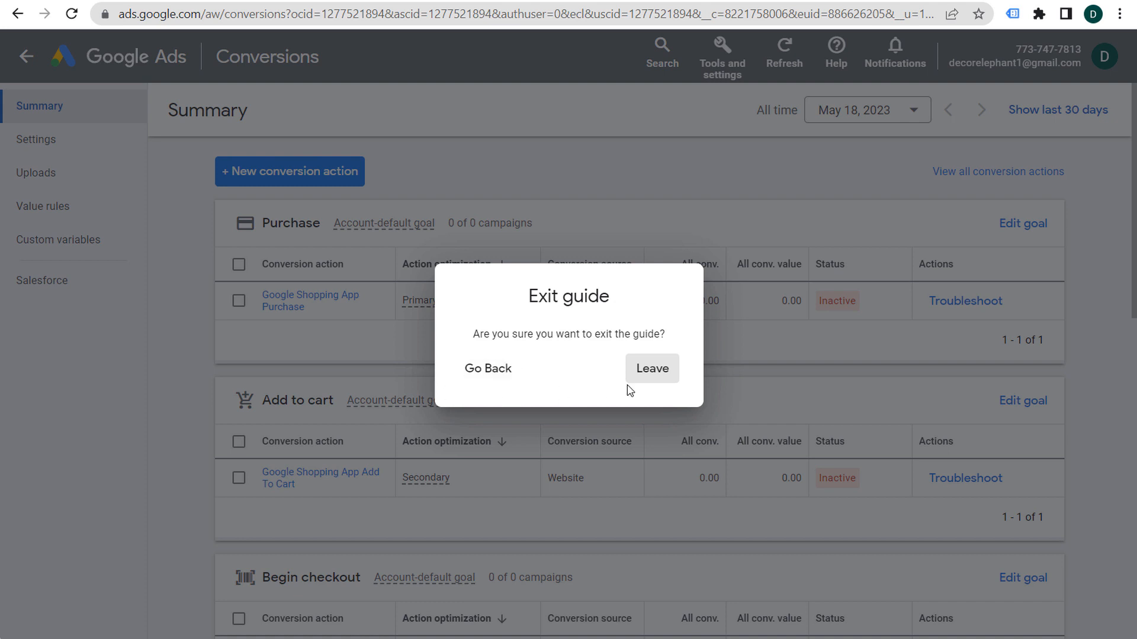
{"action": "left_click", "coordinate": [652, 370]}
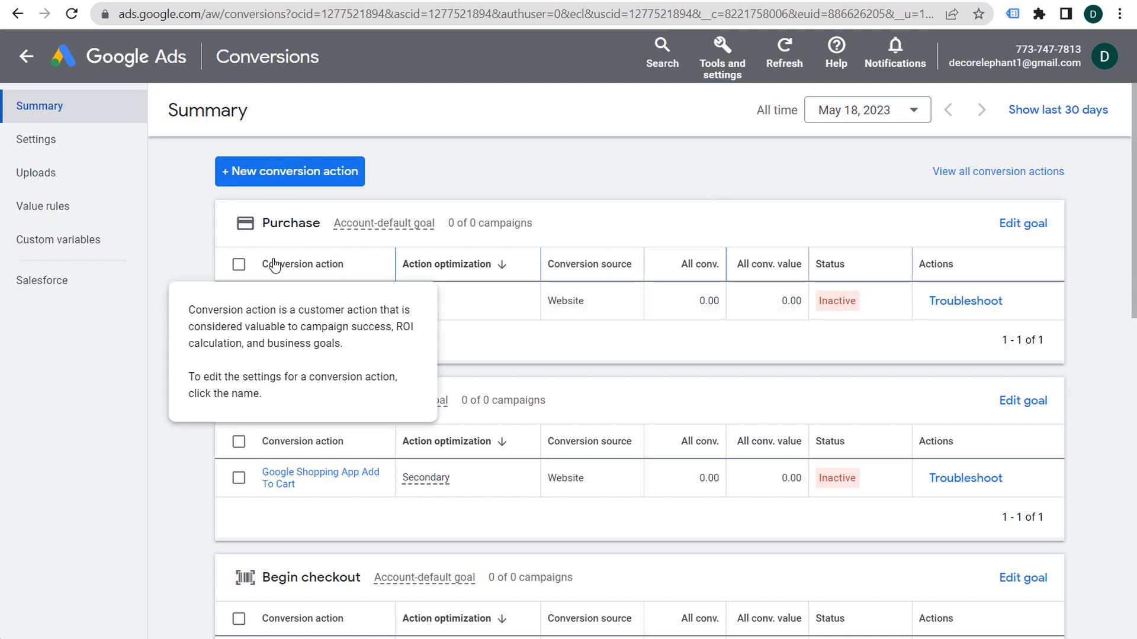
{"action": "scroll", "coordinate": [178, 205], "scroll_direction": "down", "scroll_amount": 10}
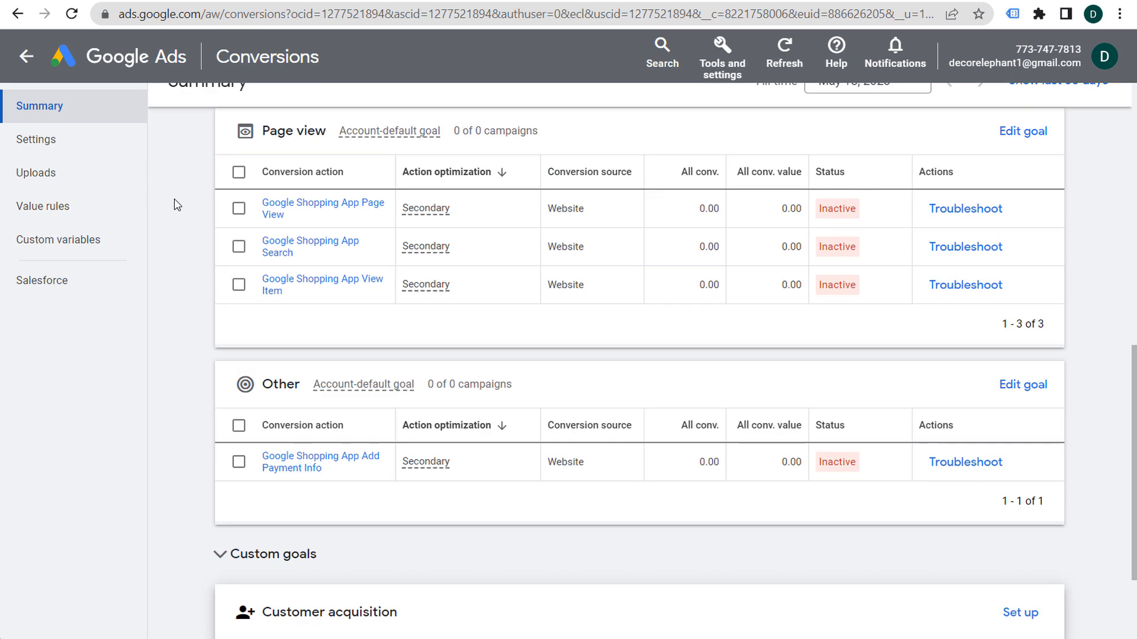
{"action": "scroll", "coordinate": [176, 205], "scroll_direction": "up", "scroll_amount": 7}
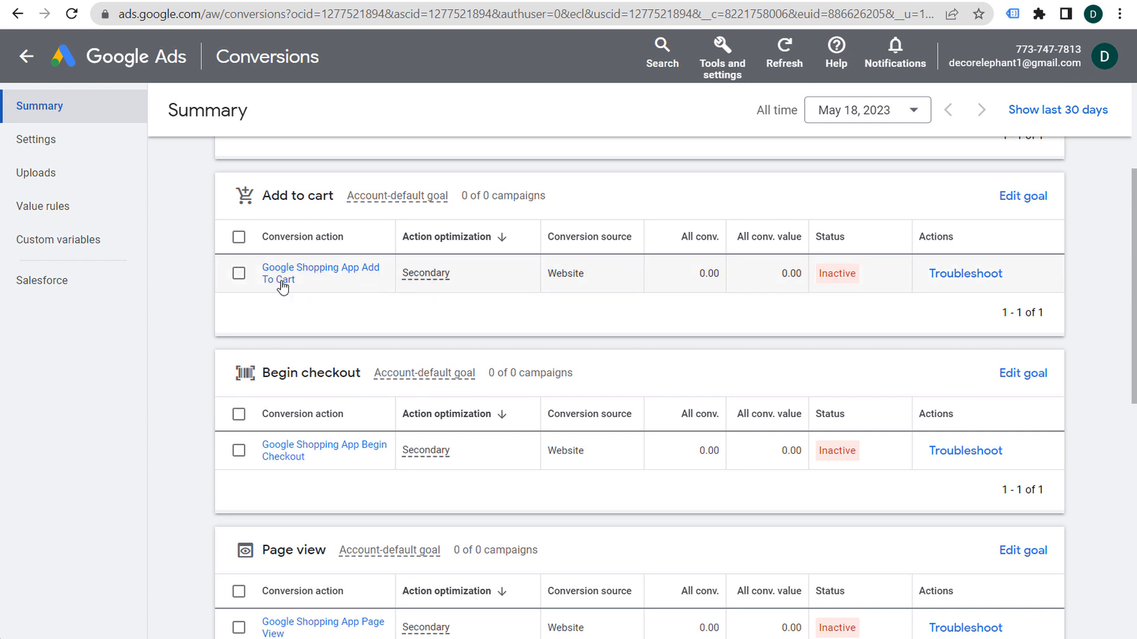
{"action": "scroll", "coordinate": [203, 279], "scroll_direction": "up", "scroll_amount": 4}
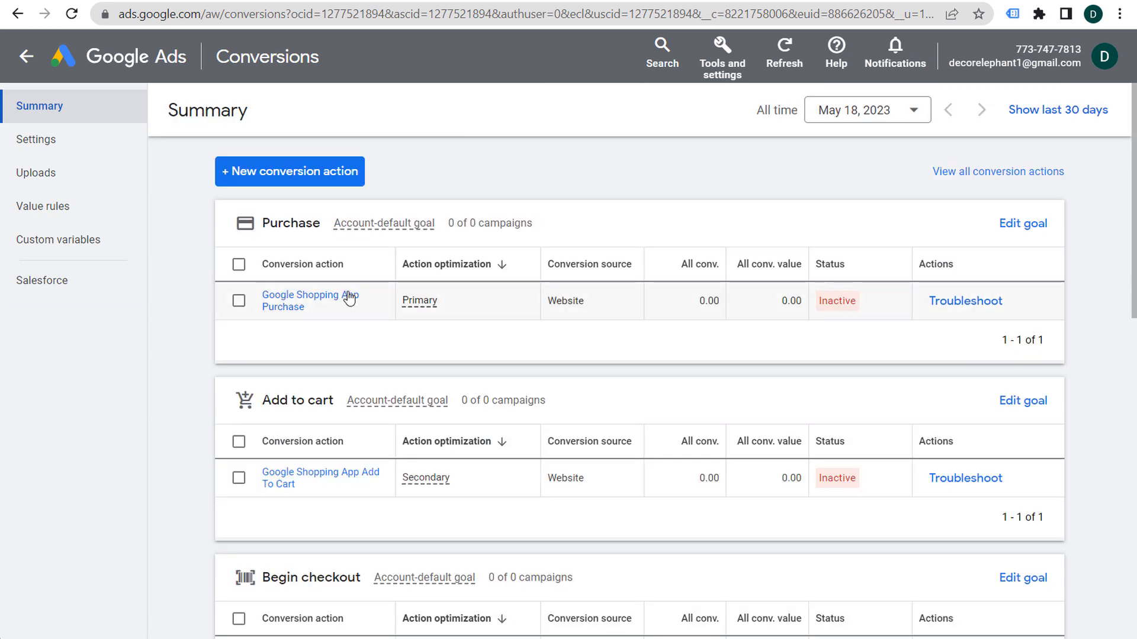
{"action": "scroll", "coordinate": [210, 324], "scroll_direction": "down", "scroll_amount": 3}
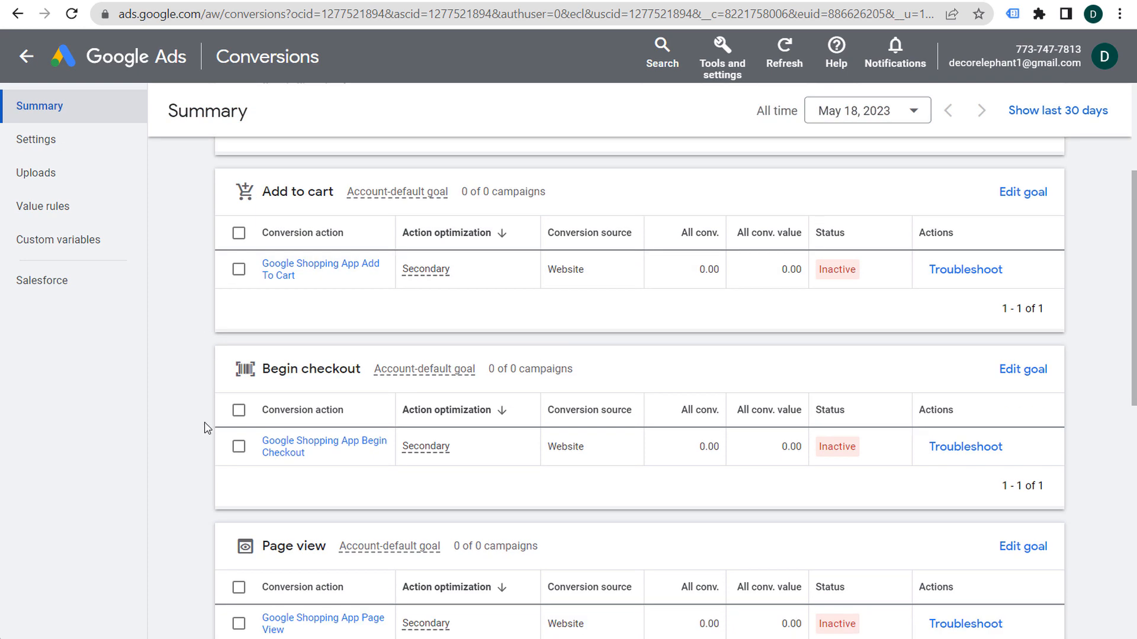
{"action": "scroll", "coordinate": [217, 422], "scroll_direction": "down", "scroll_amount": 2}
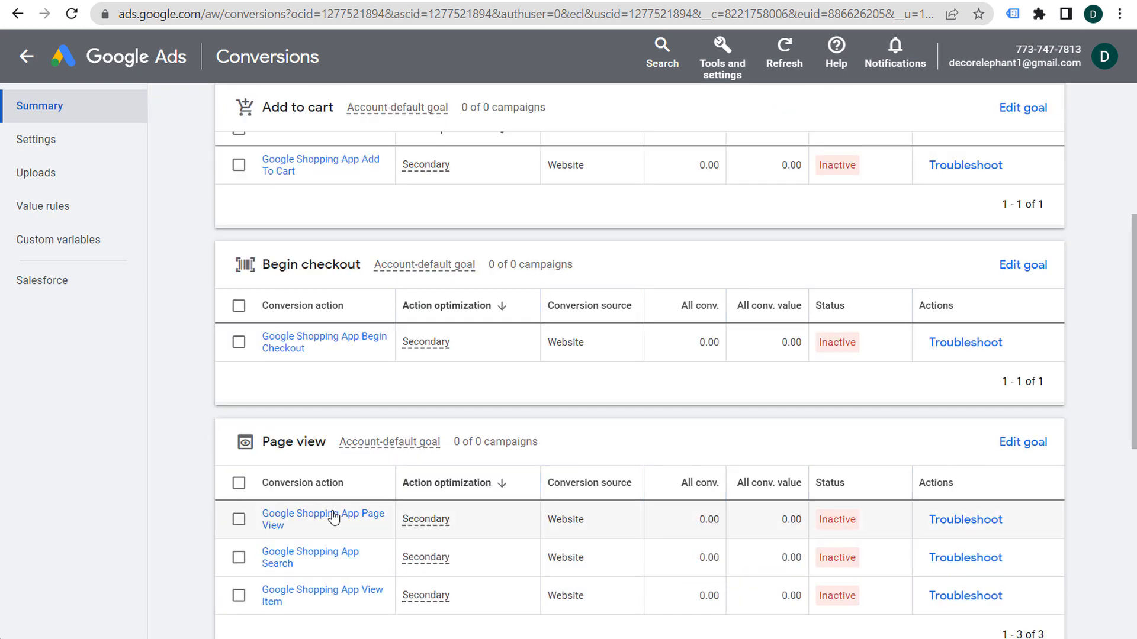
{"action": "scroll", "coordinate": [271, 459], "scroll_direction": "down", "scroll_amount": 3}
{"action": "scroll", "coordinate": [190, 454], "scroll_direction": "down", "scroll_amount": 2}
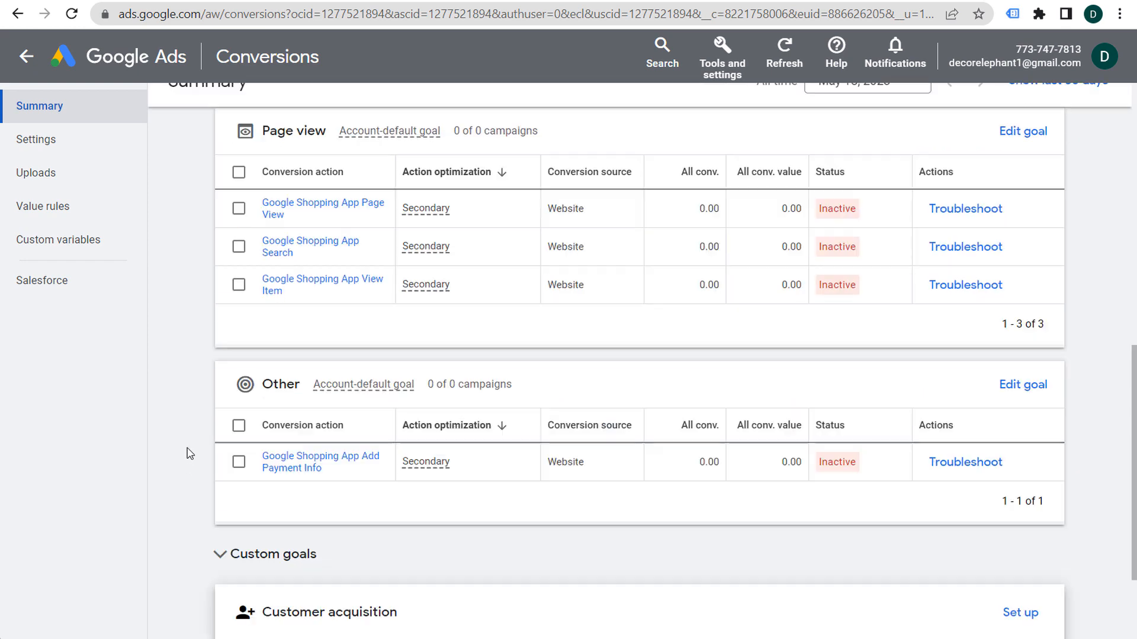
{"action": "scroll", "coordinate": [185, 434], "scroll_direction": "up", "scroll_amount": 10}
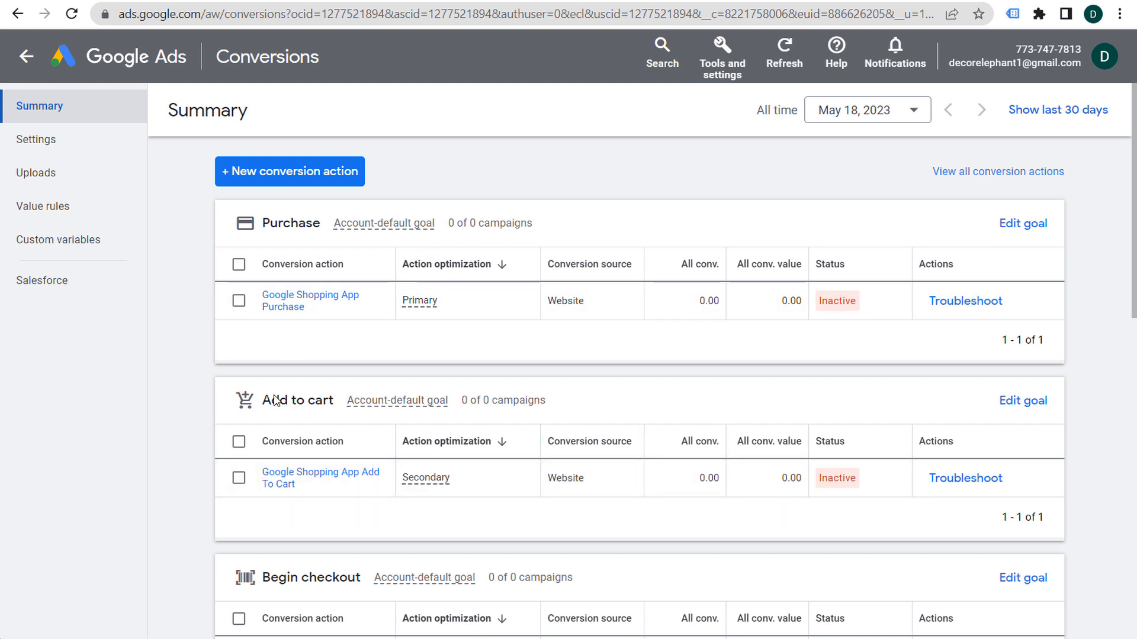
Open the Google Shopping App Purchase conversion action for editing and review its name, goal optimization and value settings without changing them
{"action": "left_click", "coordinate": [285, 305]}
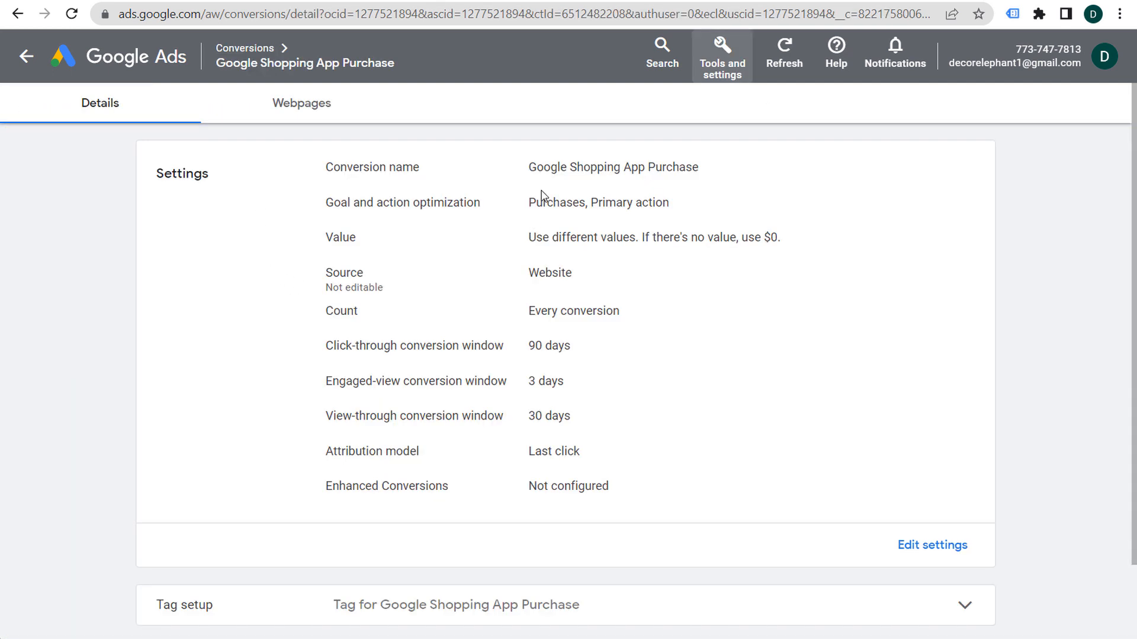
{"action": "left_click", "coordinate": [930, 544]}
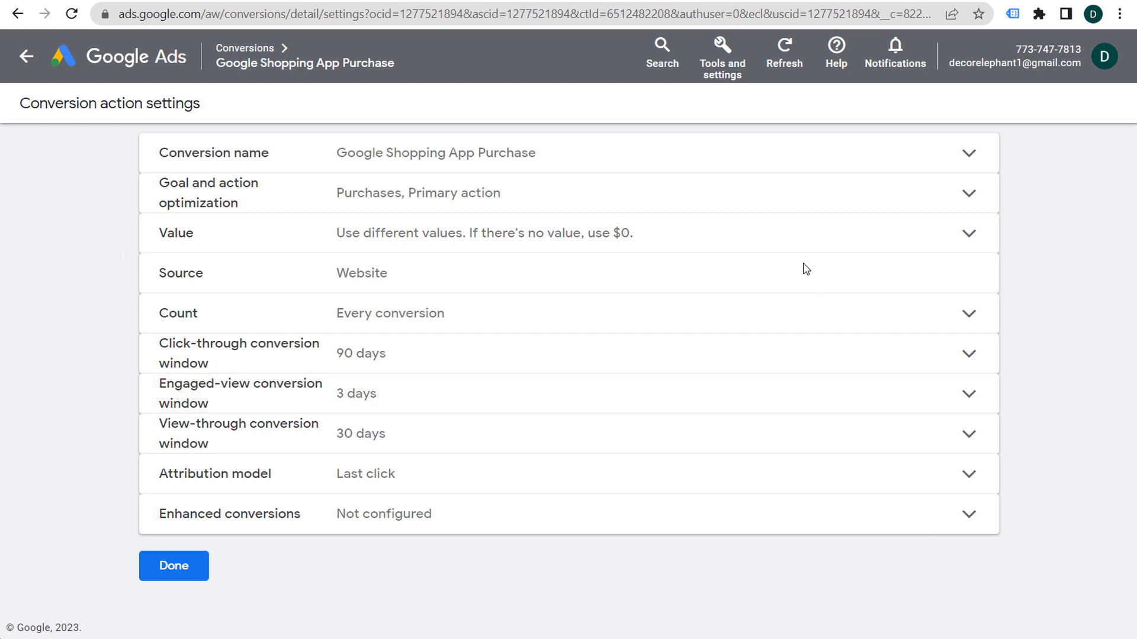
{"action": "left_click", "coordinate": [563, 155]}
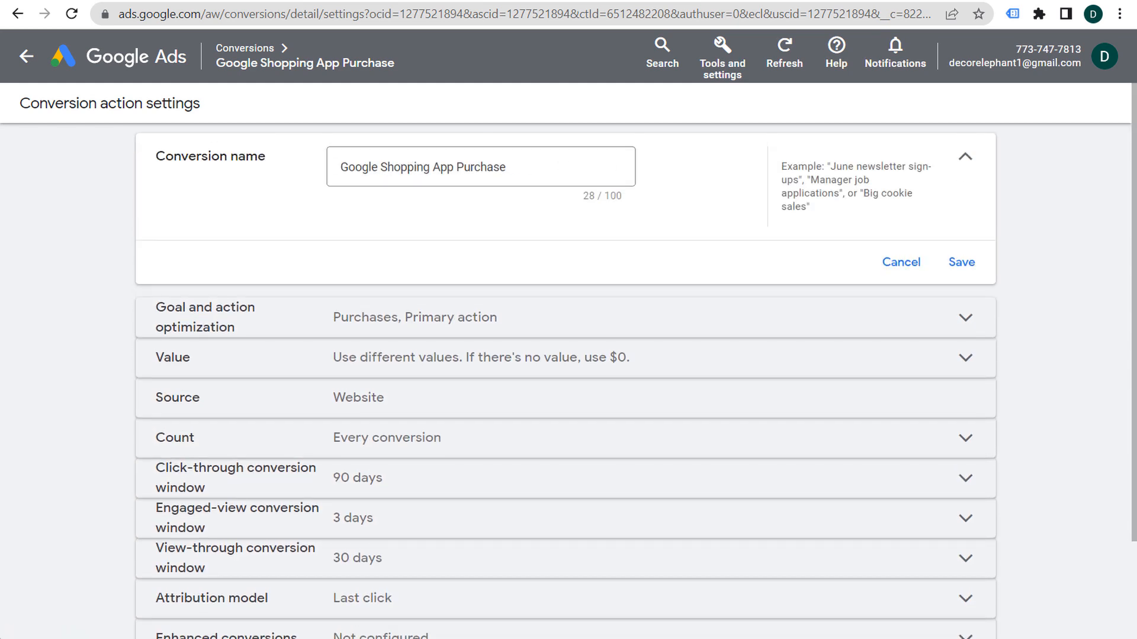
{"action": "left_click", "coordinate": [903, 262]}
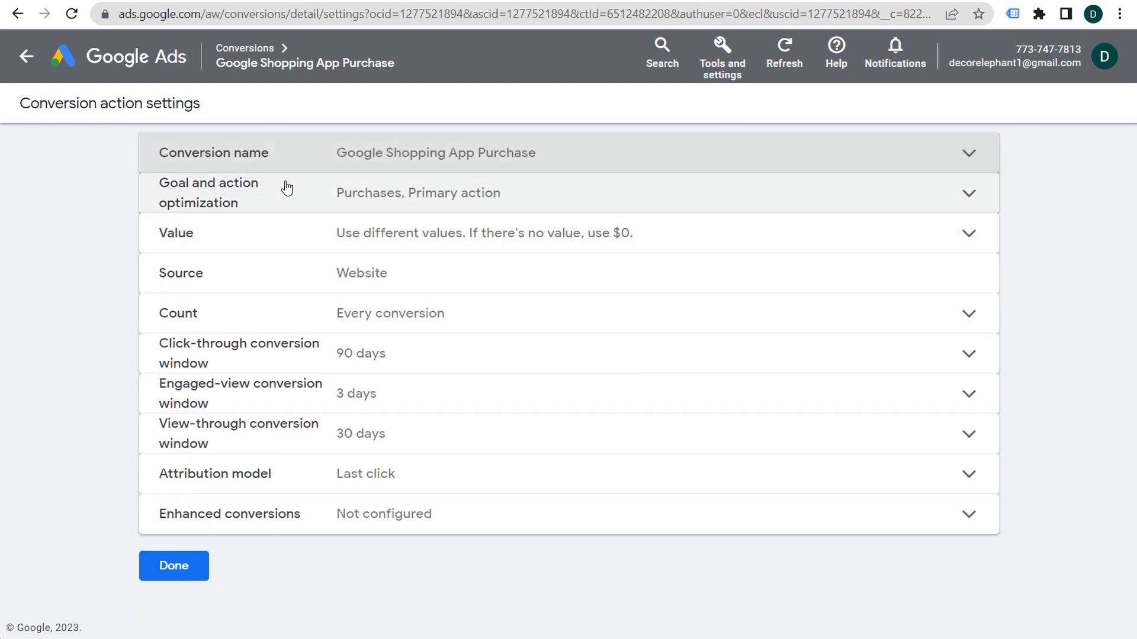
{"action": "left_click", "coordinate": [598, 205]}
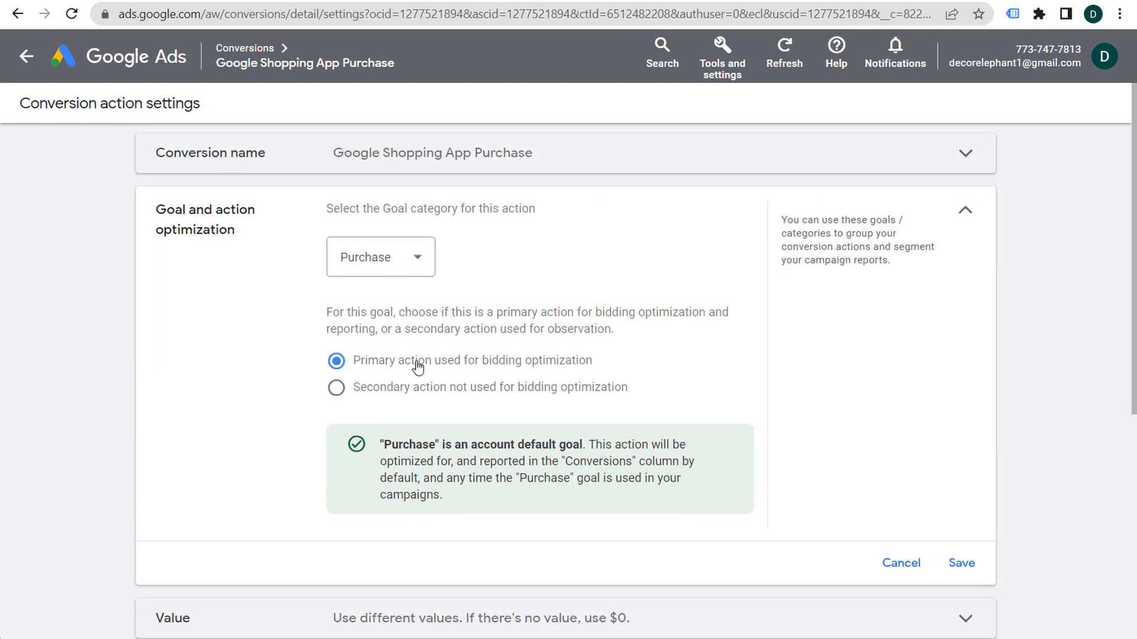
{"action": "left_click", "coordinate": [893, 563]}
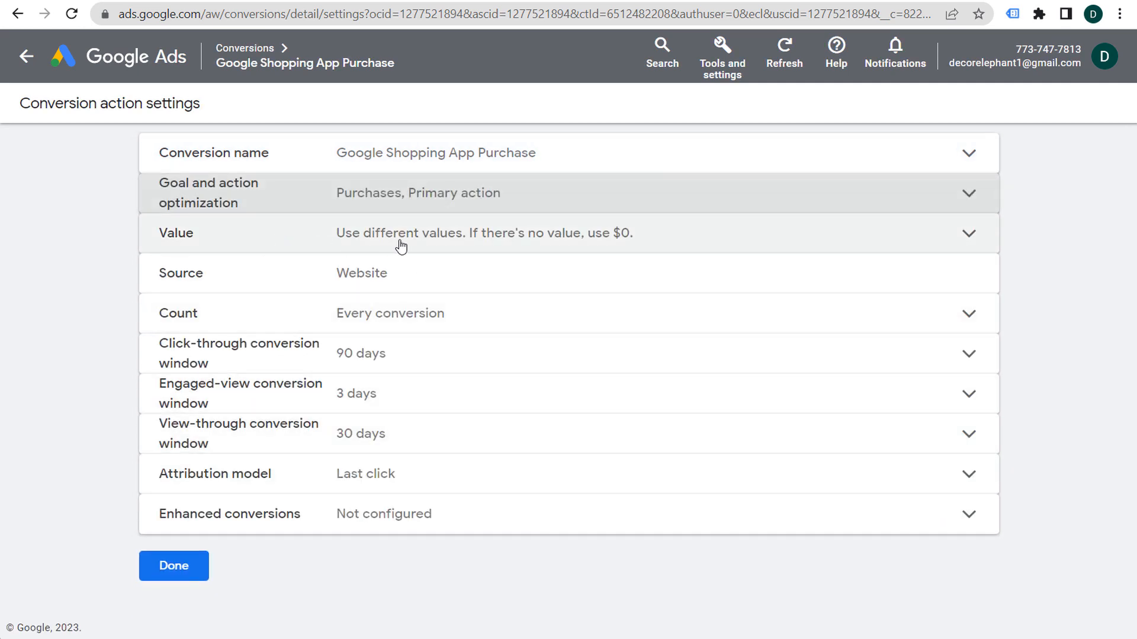
{"action": "left_click", "coordinate": [399, 243]}
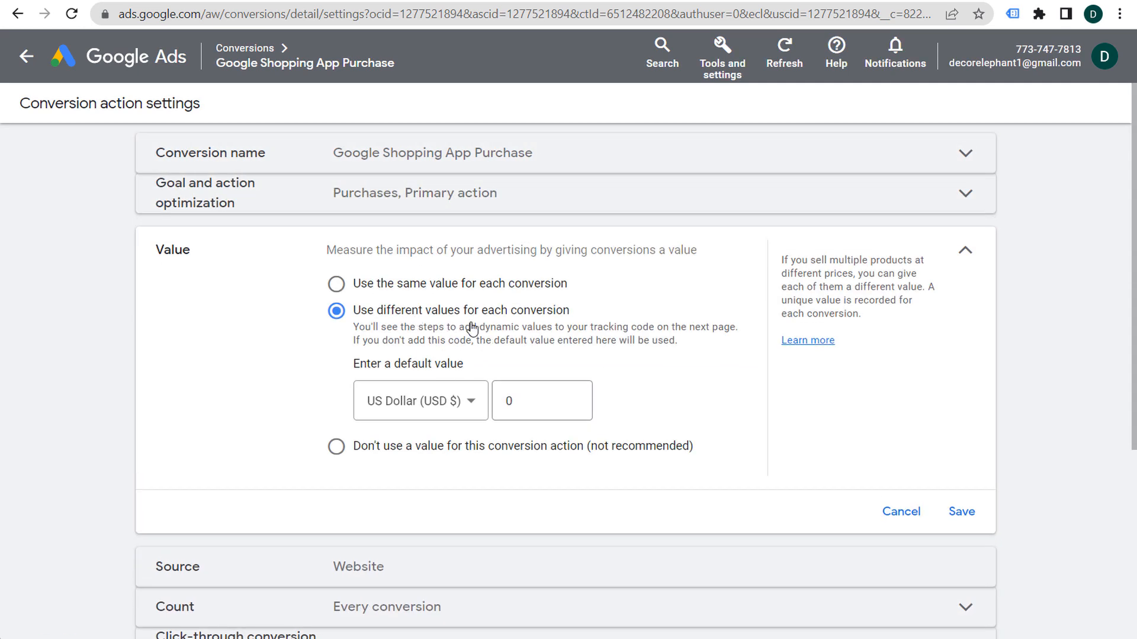
{"action": "left_click", "coordinate": [901, 512]}
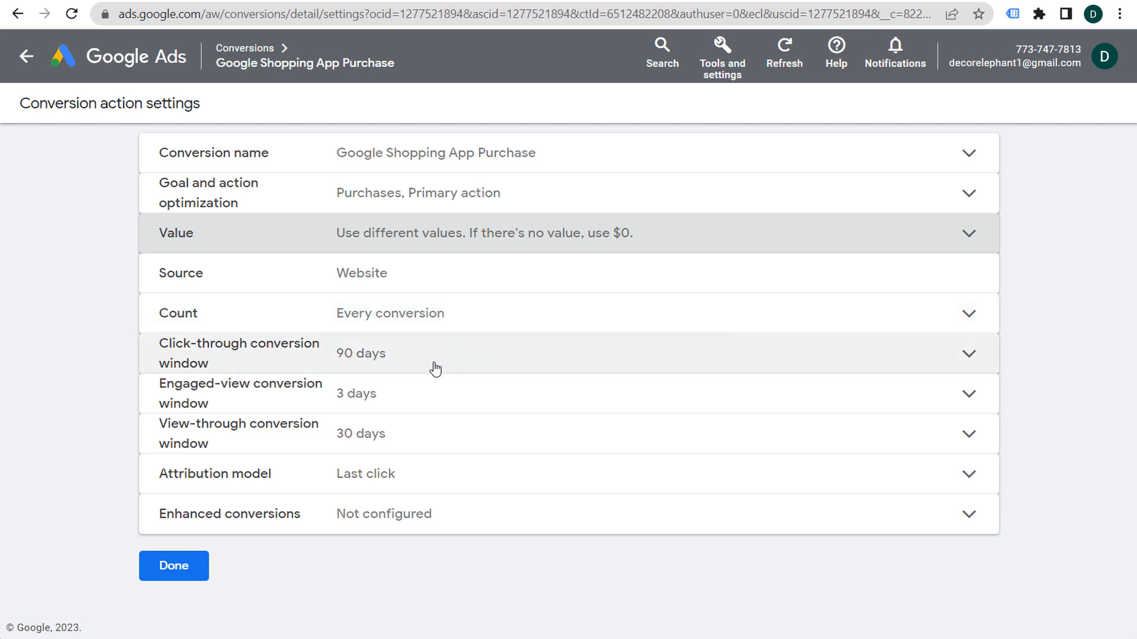
Review the available durations for the click-through conversion window and leave that setting without saving
{"action": "left_click", "coordinate": [411, 371]}
{"action": "left_click", "coordinate": [391, 436]}
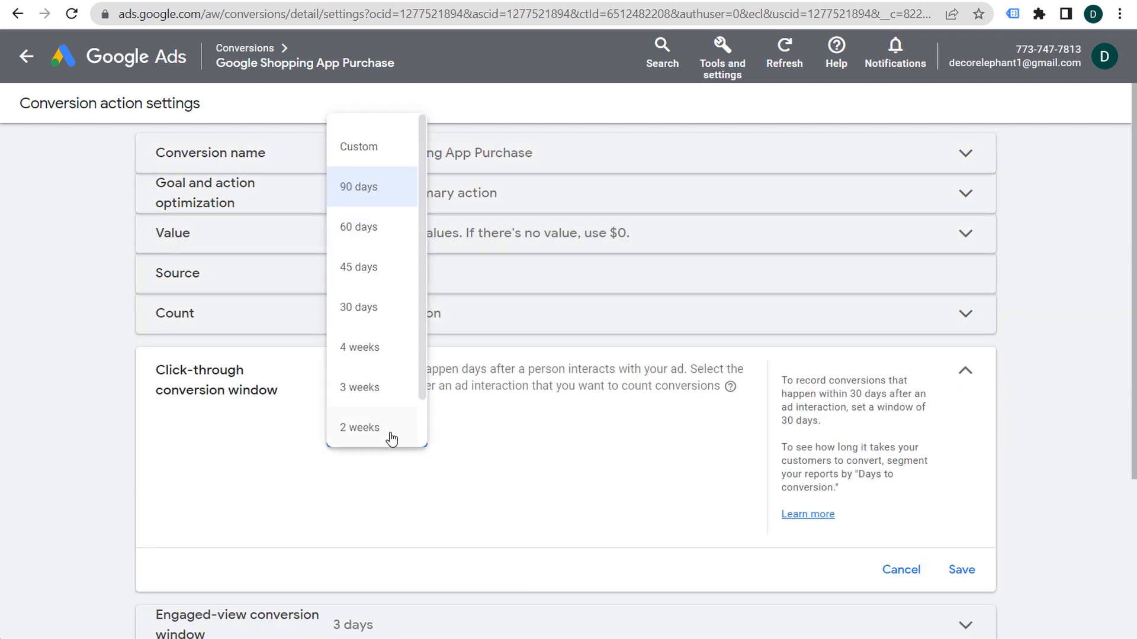
{"action": "left_click", "coordinate": [375, 186]}
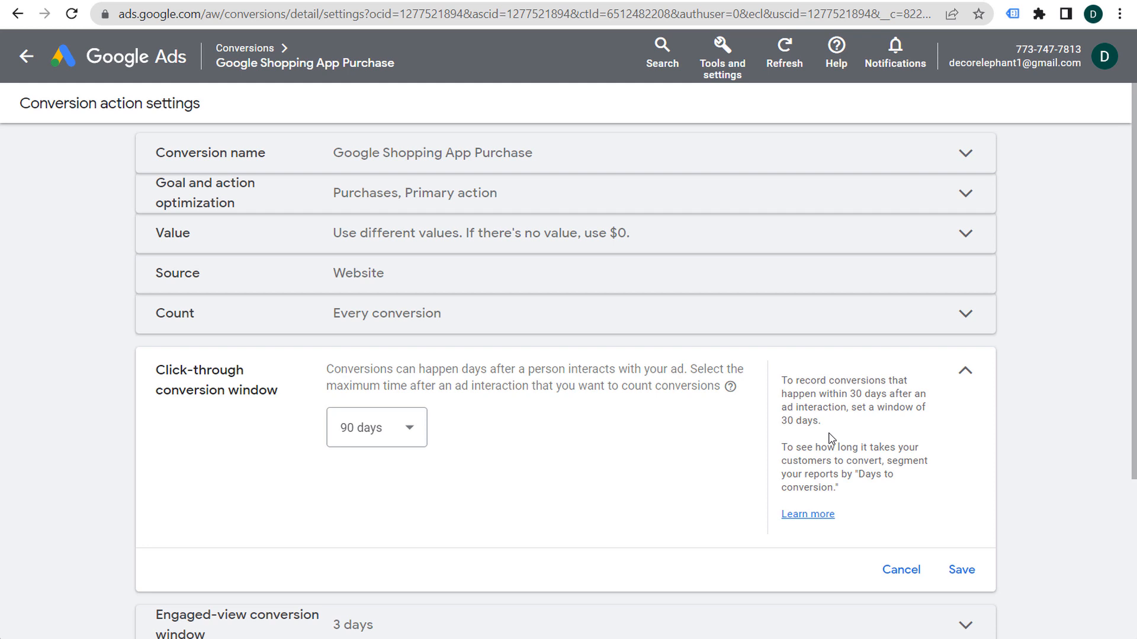
{"action": "left_click", "coordinate": [911, 570]}
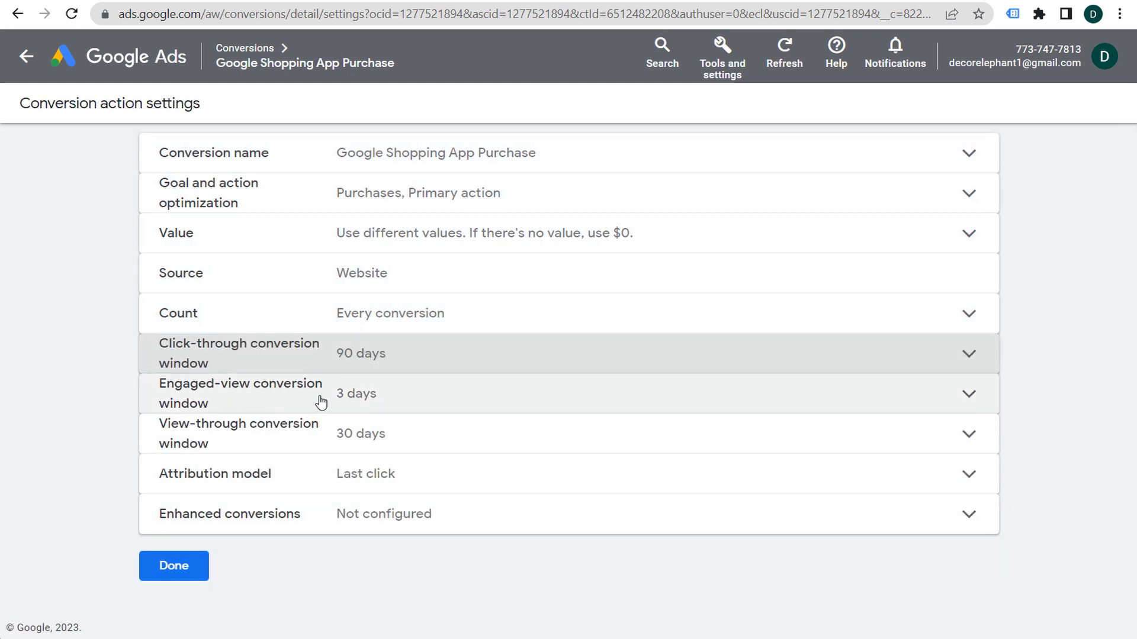
Set the engaged-view conversion window to 30 days and save it
{"action": "left_click", "coordinate": [398, 395]}
{"action": "left_click", "coordinate": [408, 453]}
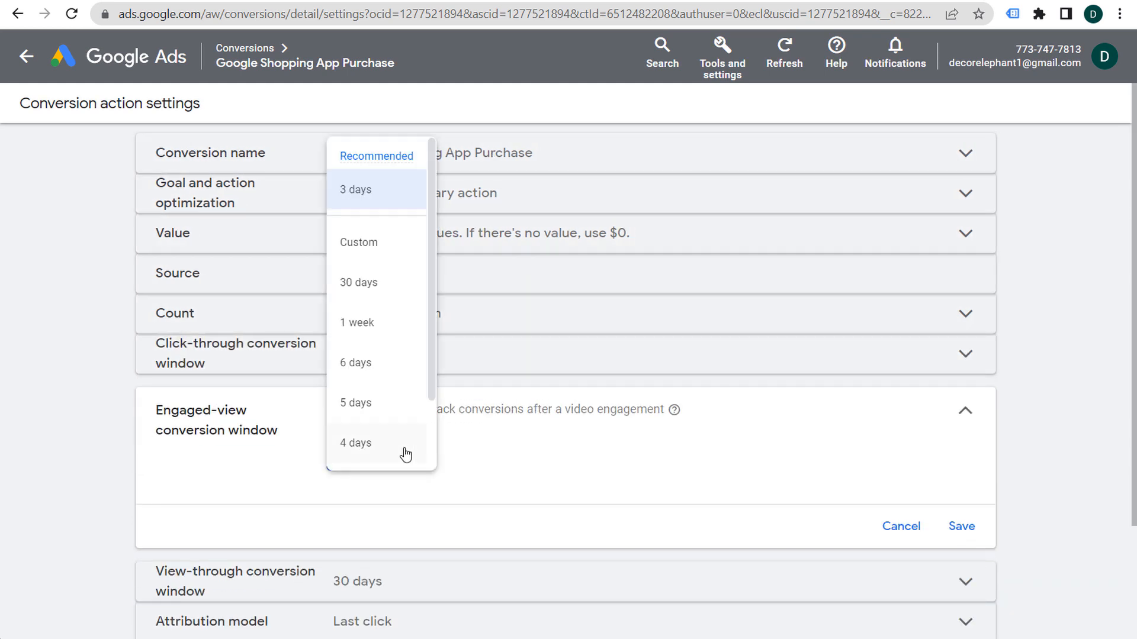
{"action": "left_click", "coordinate": [389, 287]}
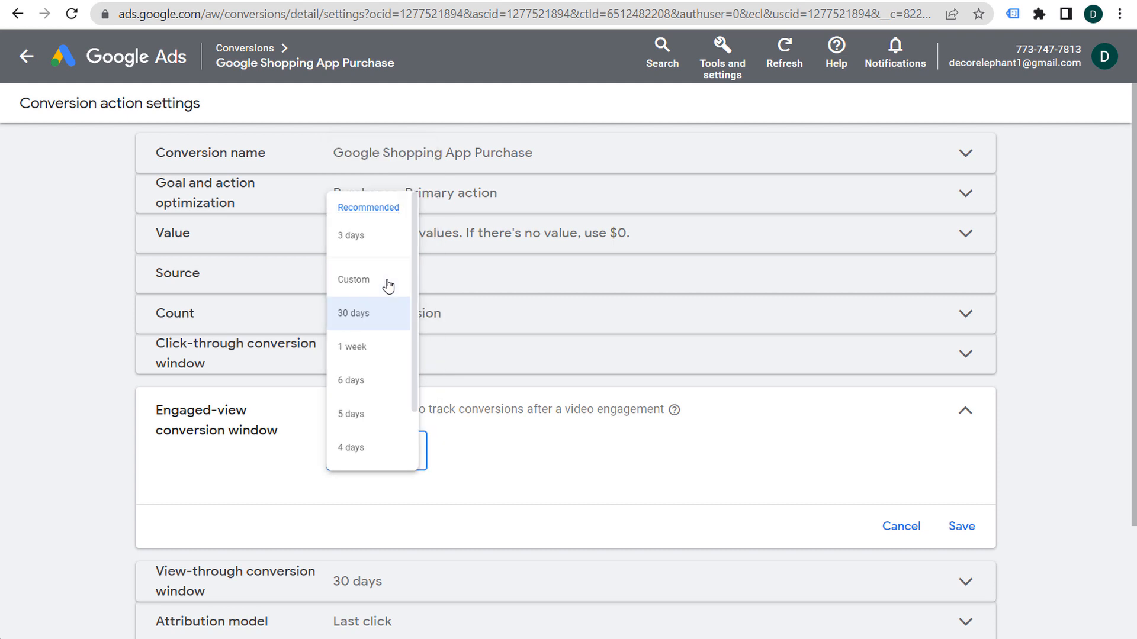
{"action": "left_click", "coordinate": [961, 526]}
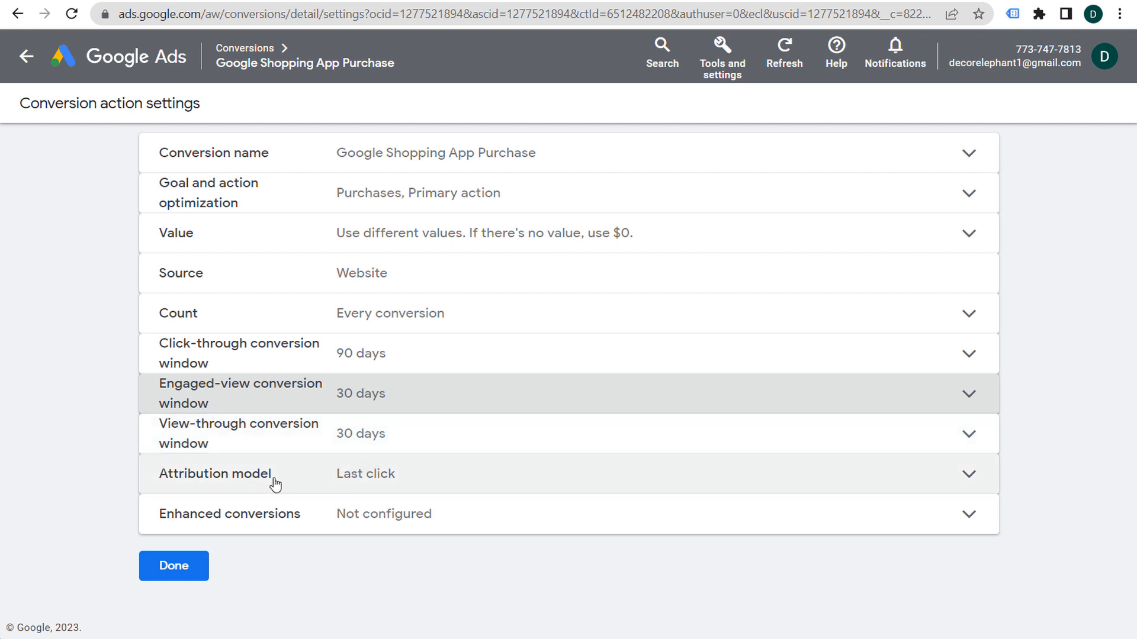
Compare the Data-driven and Last click attribution models and read the note on the most accurate conversion credit calculation
{"action": "left_click", "coordinate": [477, 472]}
{"action": "left_click", "coordinate": [429, 323]}
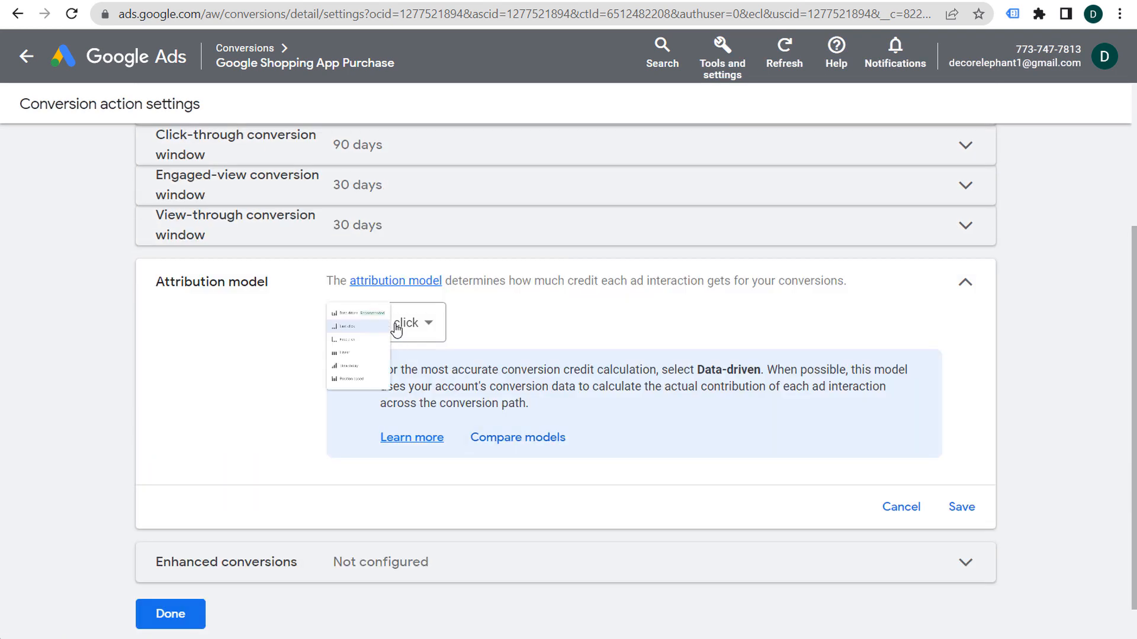
{"action": "left_click", "coordinate": [435, 349]}
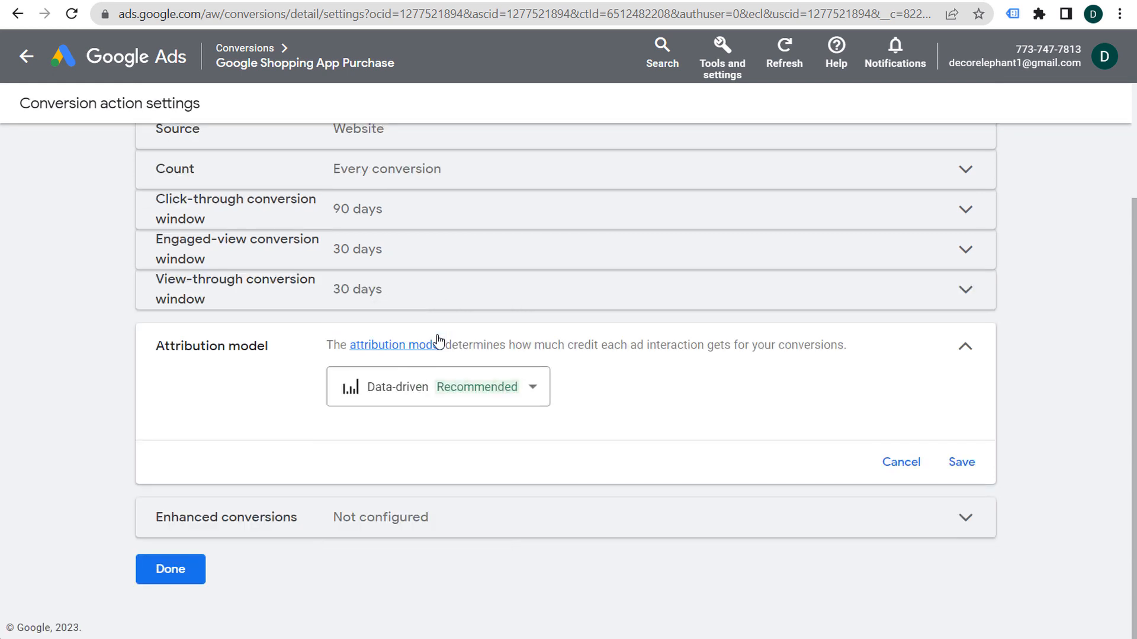
{"action": "left_click", "coordinate": [538, 399]}
{"action": "left_click", "coordinate": [502, 441]}
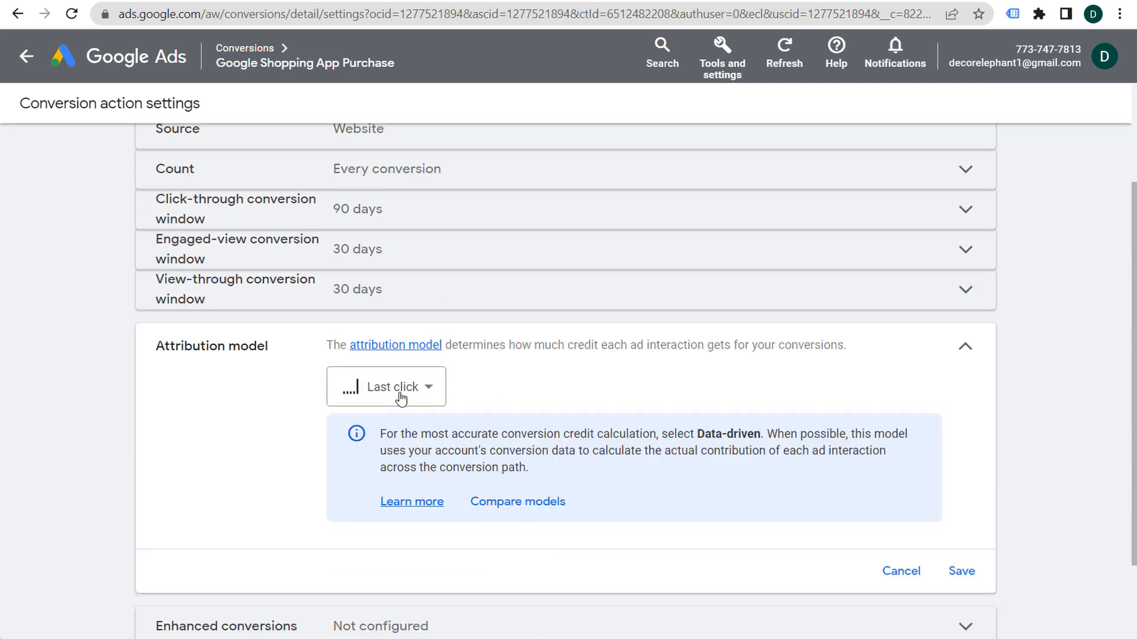
{"action": "left_click_drag", "start_coordinate": [387, 432], "coordinate": [773, 438]}
{"action": "left_click", "coordinate": [812, 439]}
{"action": "left_click_drag", "start_coordinate": [400, 452], "coordinate": [827, 450]}
{"action": "left_click", "coordinate": [844, 450]}
Set the attribution model to Data-driven, save it and finish editing the conversion action settings
{"action": "left_click", "coordinate": [427, 389]}
{"action": "left_click", "coordinate": [398, 402]}
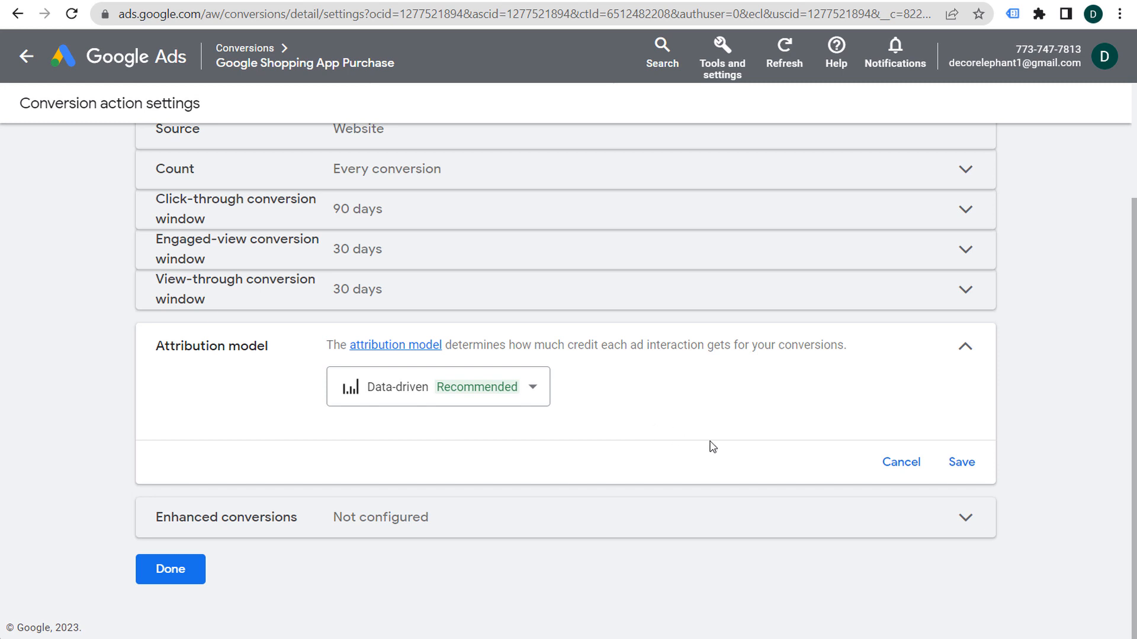
{"action": "left_click", "coordinate": [961, 462]}
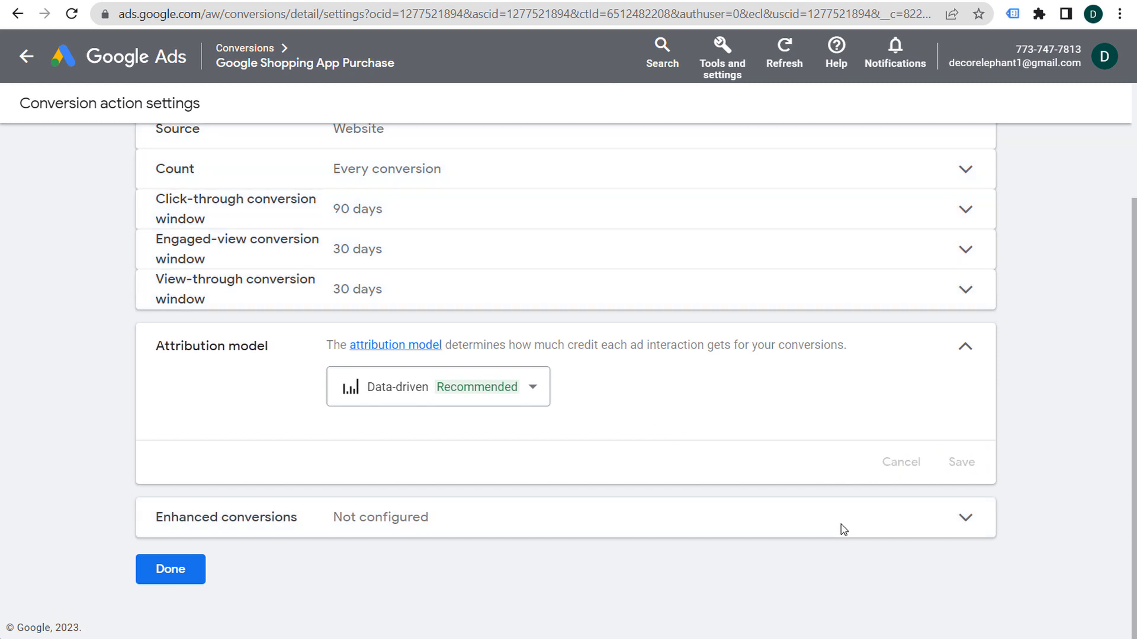
{"action": "left_click", "coordinate": [180, 571]}
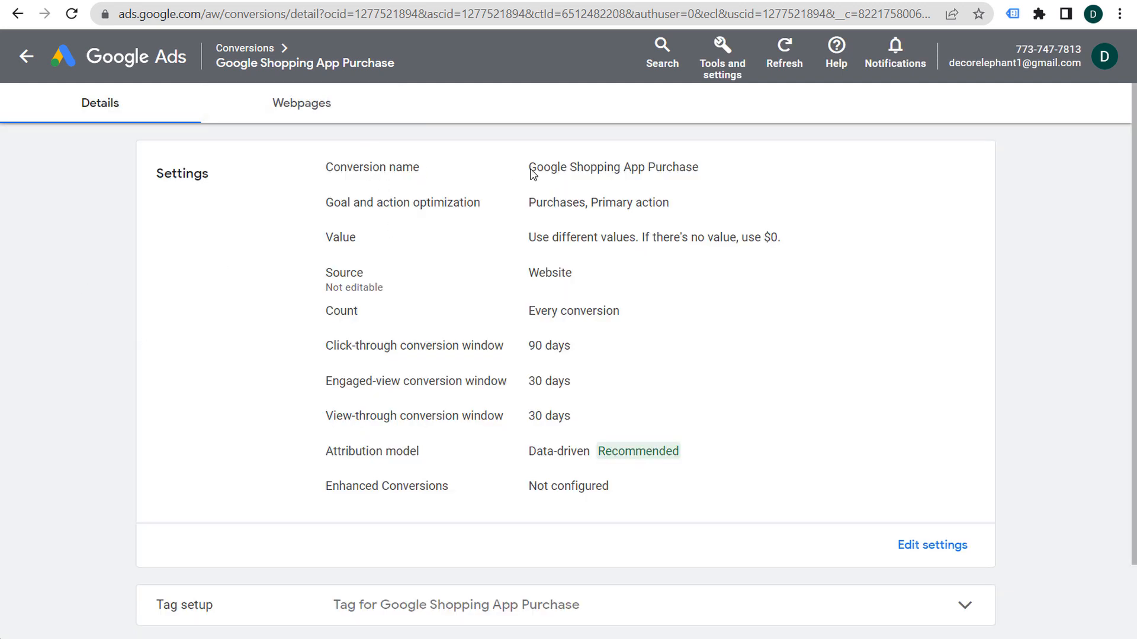
Review the purchase conversion action's details, then check the Google Ads link in Google Analytics and published Version 6 in Tag Manager
{"action": "left_click_drag", "start_coordinate": [708, 170], "coordinate": [515, 175]}
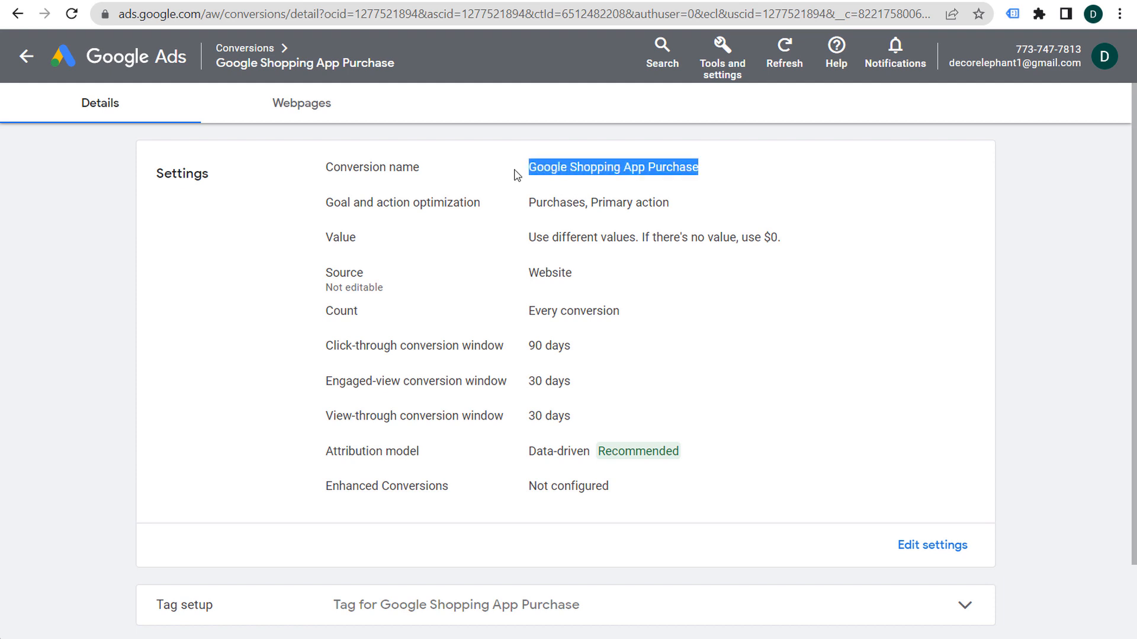
{"action": "left_click", "coordinate": [516, 175]}
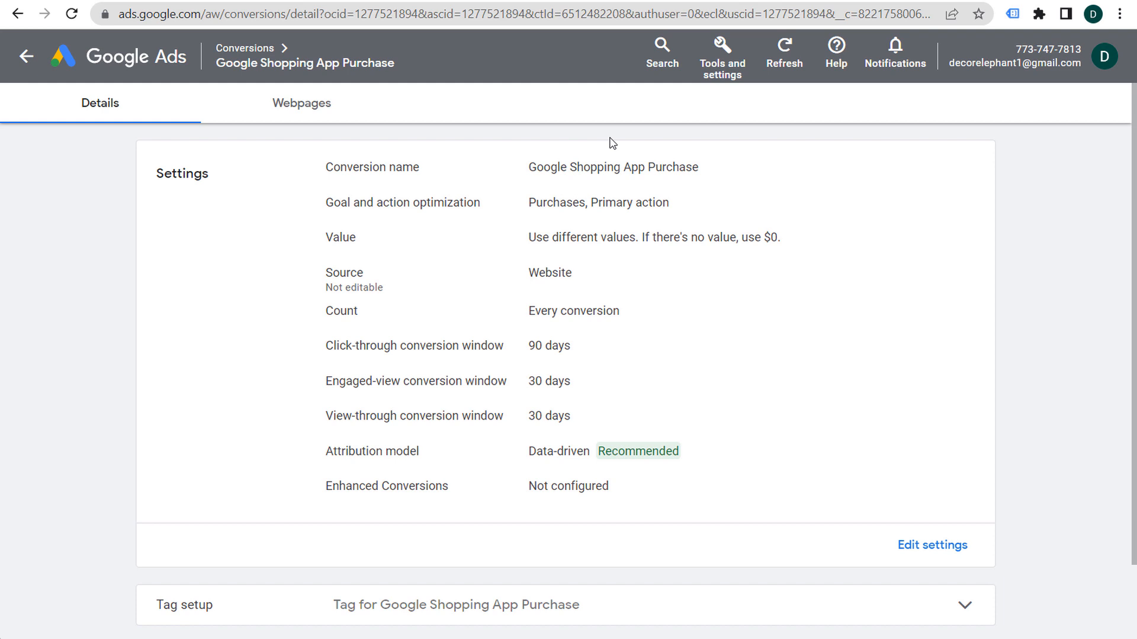
{"action": "mouse_move", "coordinate": [251, 57]}
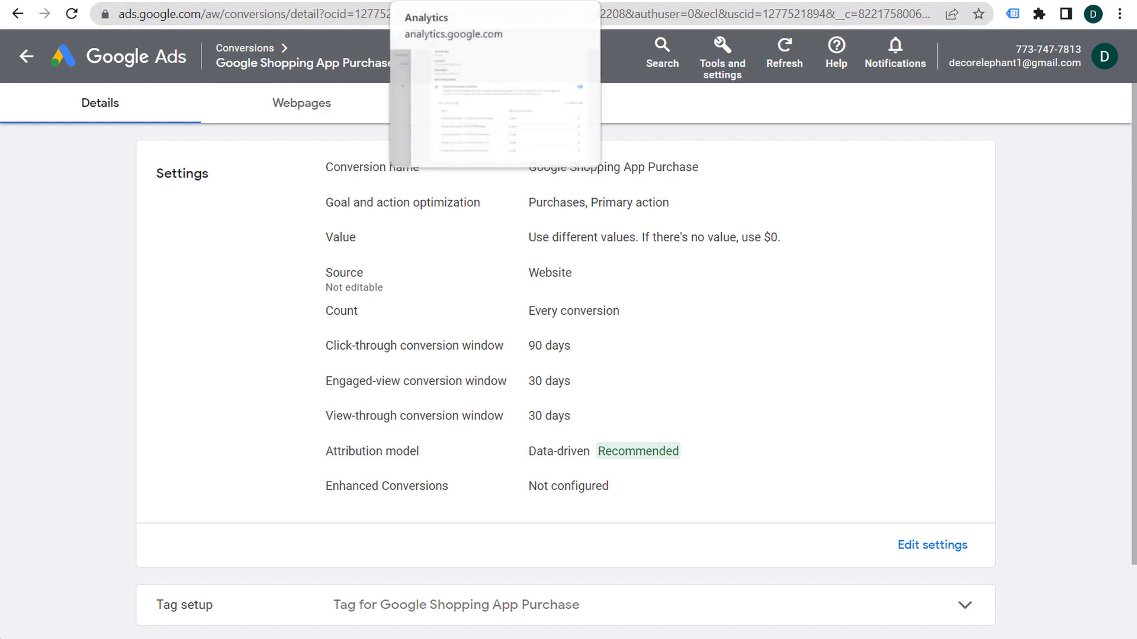
{"action": "left_click", "coordinate": [456, 2]}
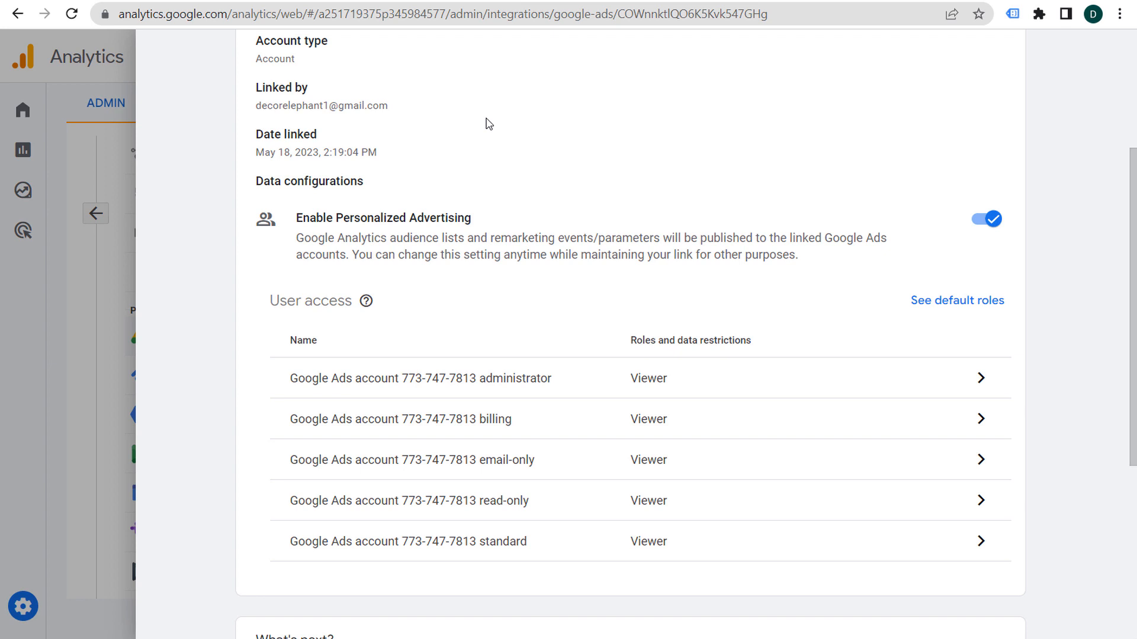
{"action": "left_click", "coordinate": [642, 1]}
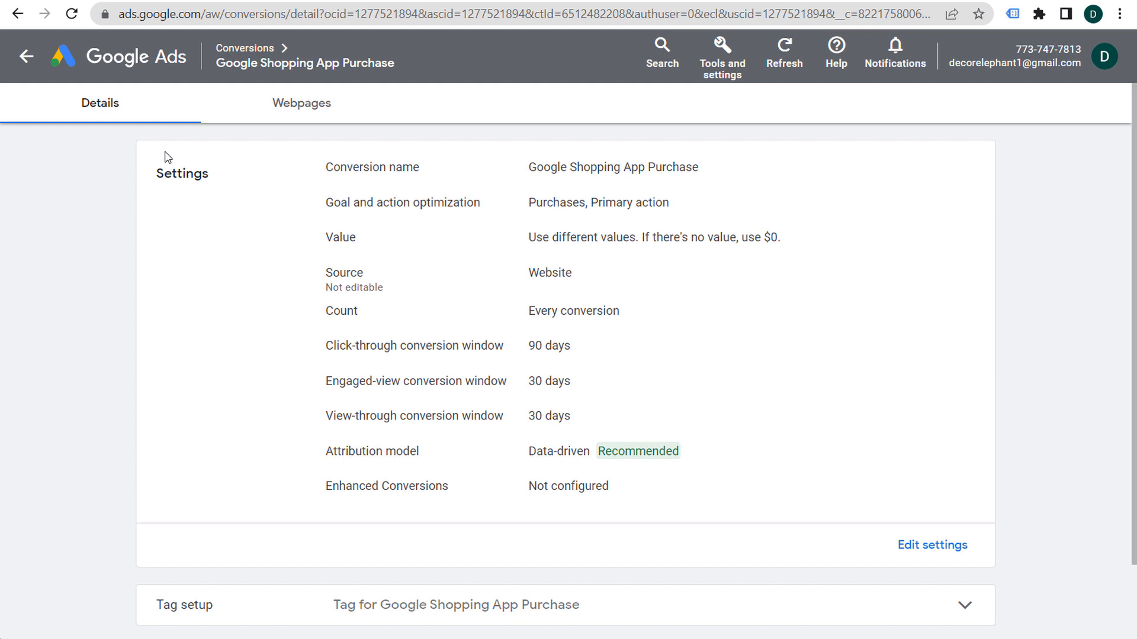
{"action": "left_click", "coordinate": [309, 3]}
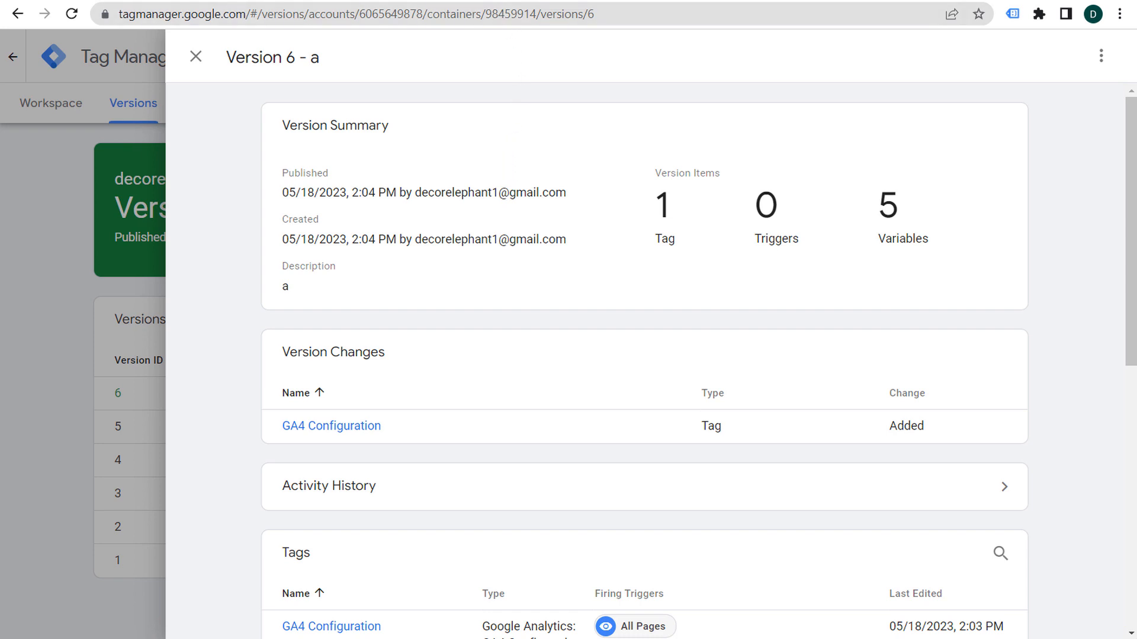
Switch to the Decor Elephant storefront and inspect its installed Google tags with Tag Assistant Legacy
{"action": "mouse_move", "coordinate": [450, 1]}
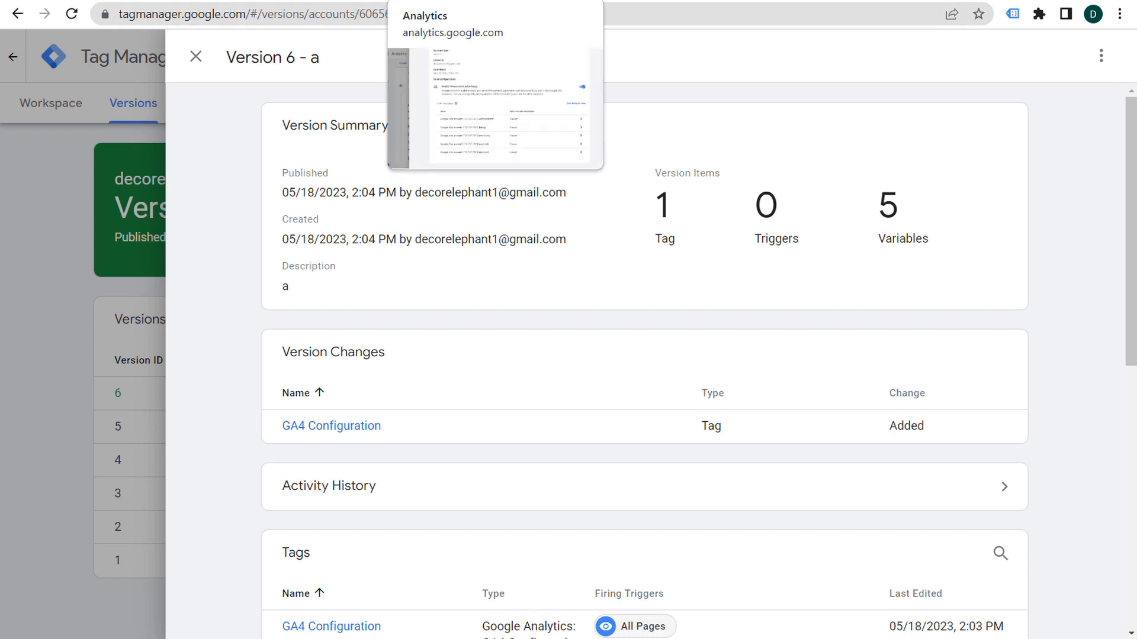
{"action": "left_click", "coordinate": [450, 1]}
{"action": "left_click", "coordinate": [67, 2]}
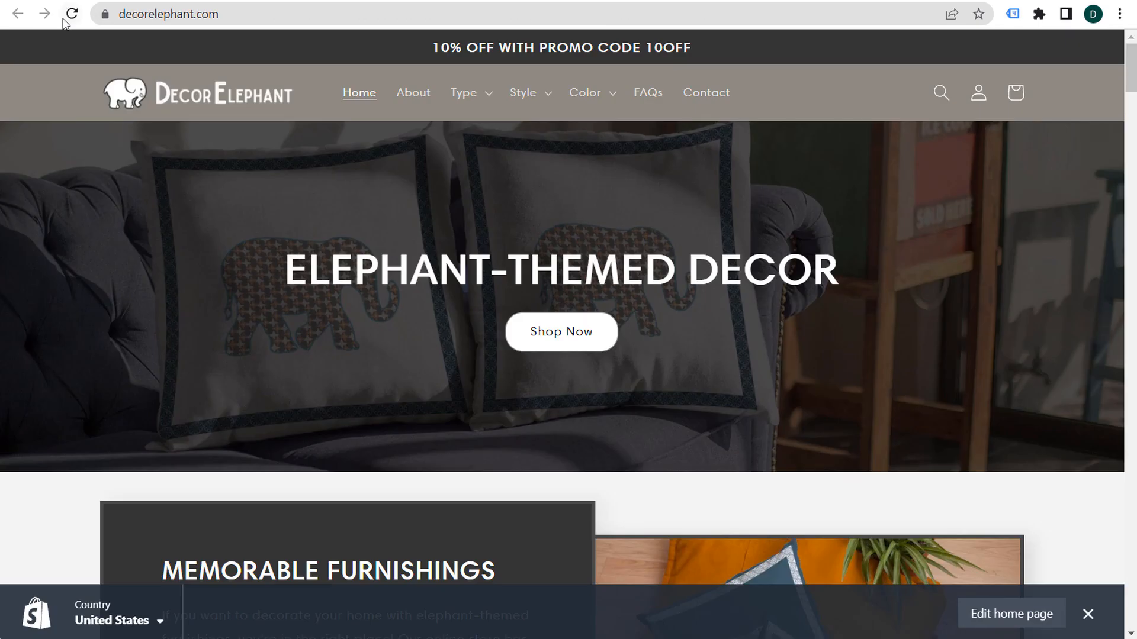
{"action": "left_click", "coordinate": [1012, 13]}
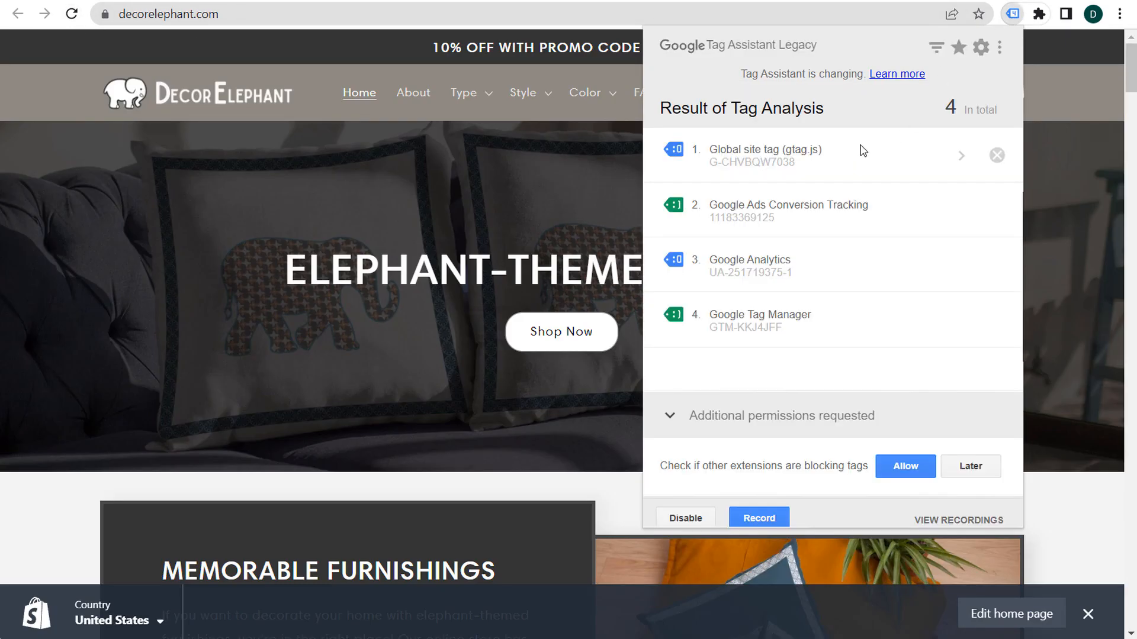